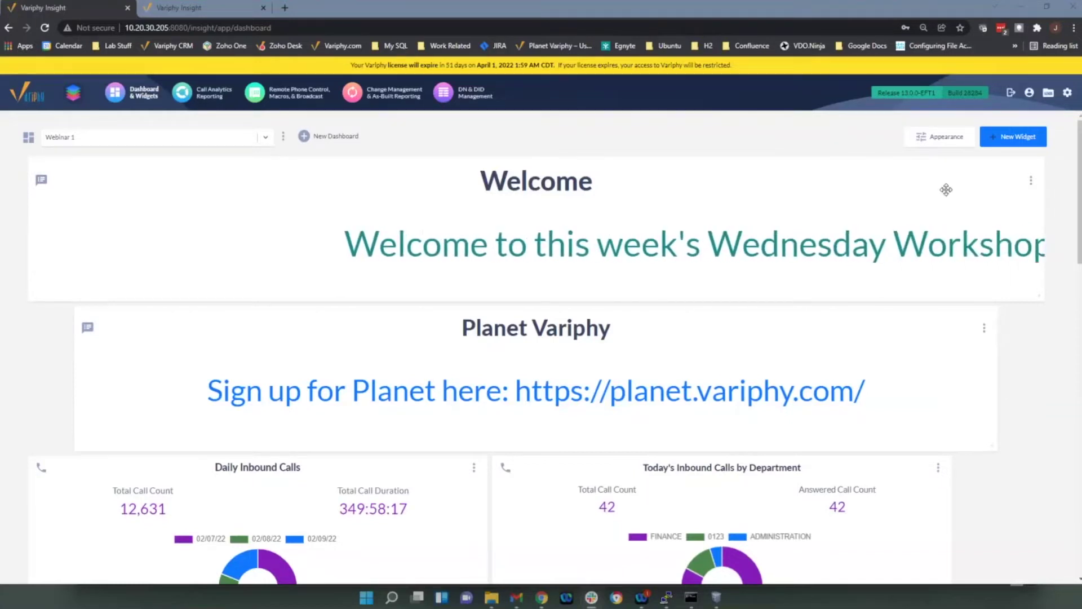
Step: Start a new widget and review the CUCM Call Analytics widget types and the available features
click(1006, 142)
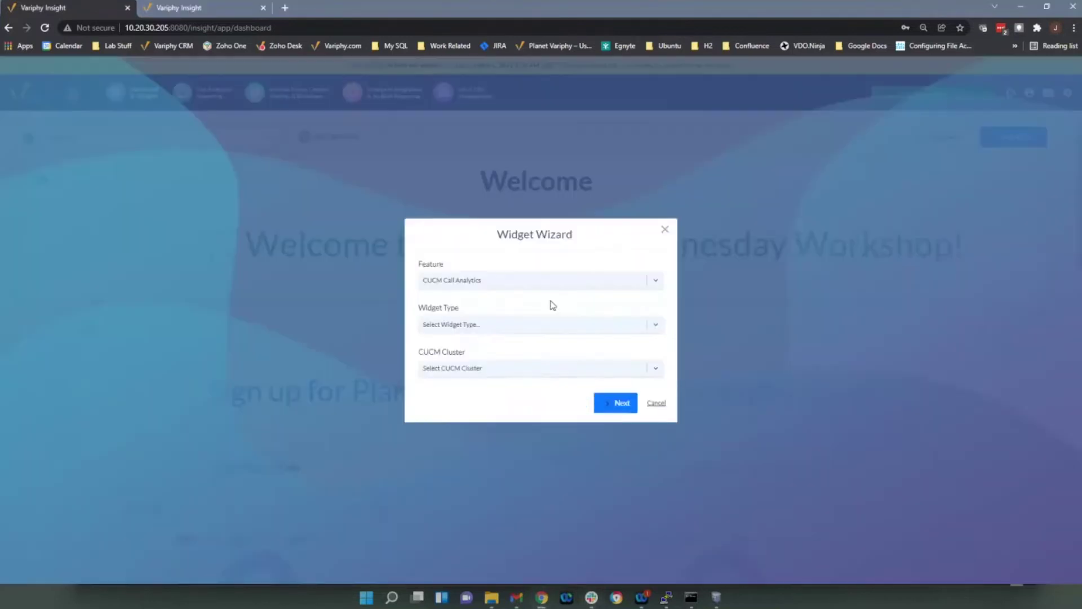
click(521, 324)
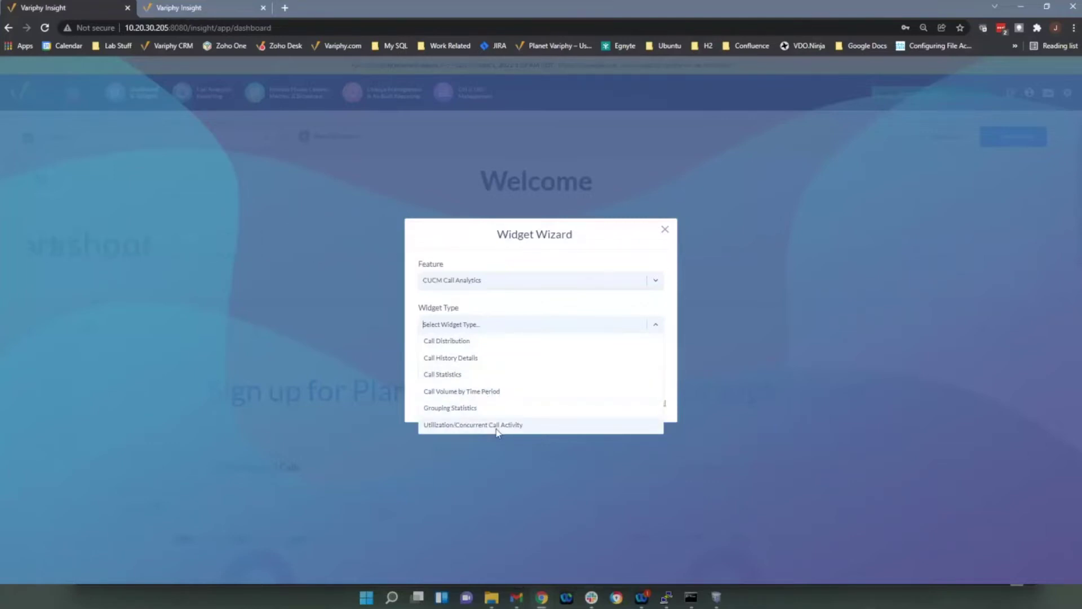
click(586, 286)
click(579, 285)
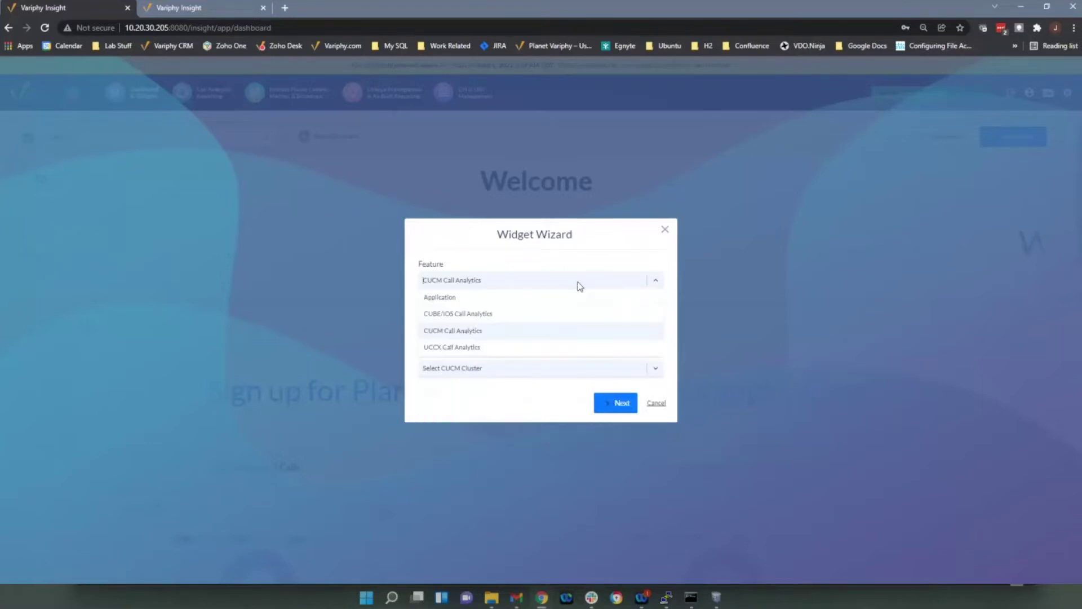
Step: Choose the Application feature with the Announcement widget type, review its configuration options, and cancel without saving
click(473, 299)
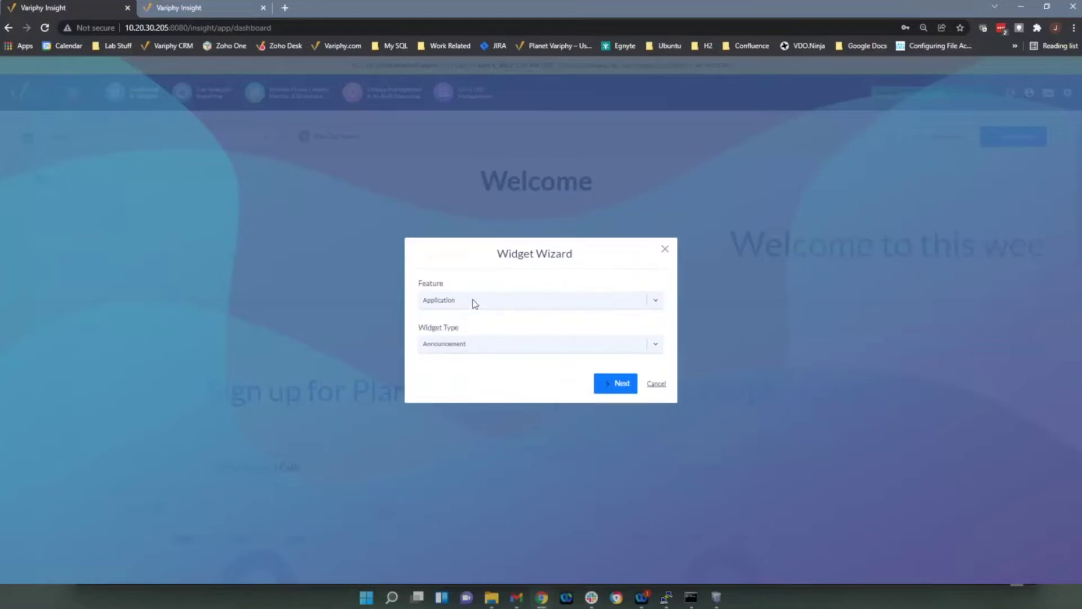
click(483, 302)
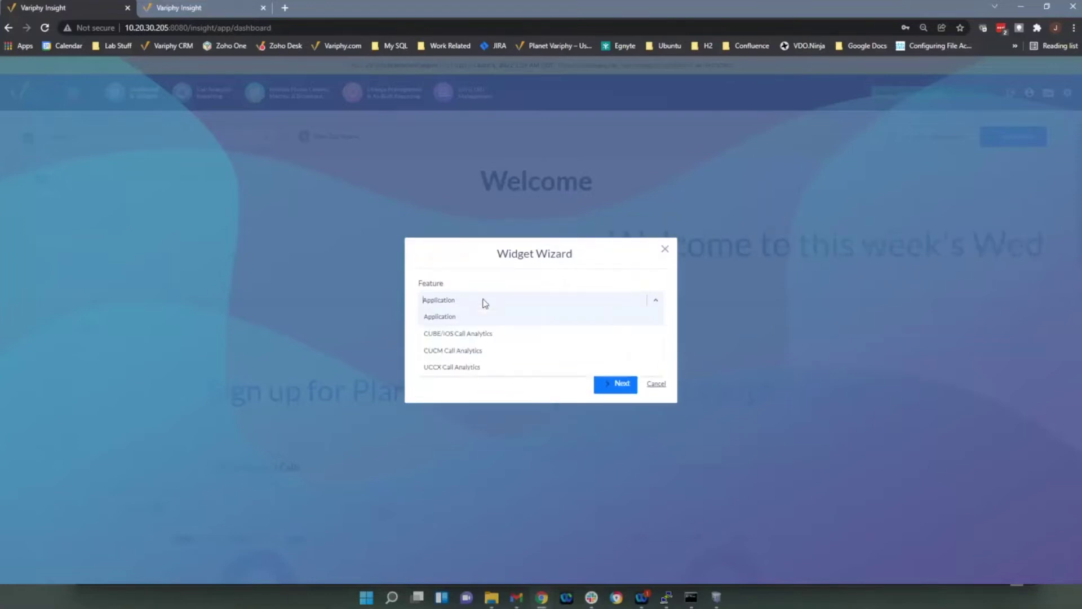
click(476, 316)
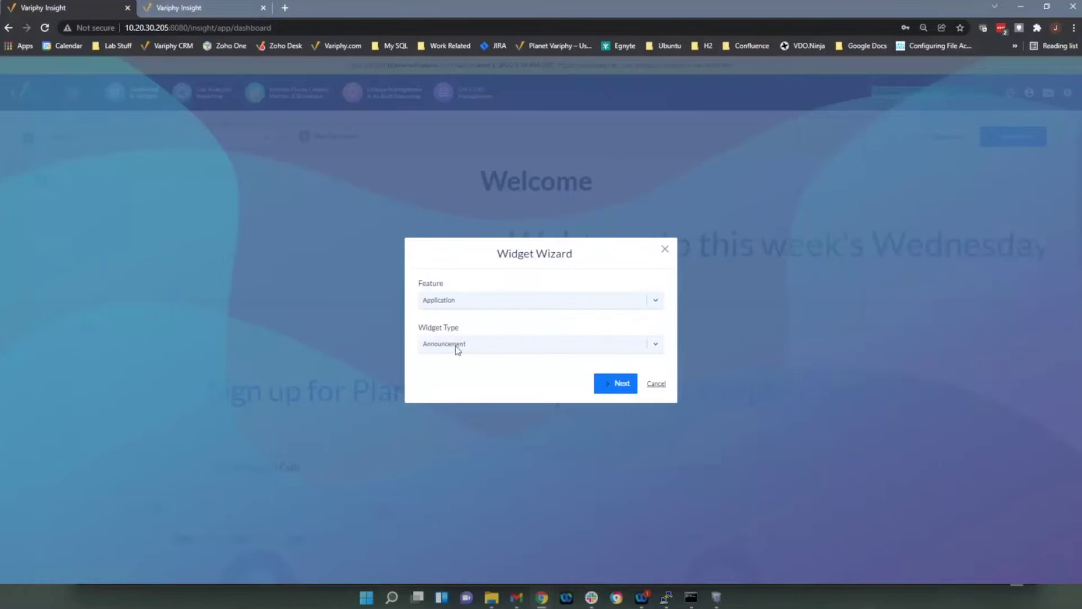
click(456, 345)
click(459, 363)
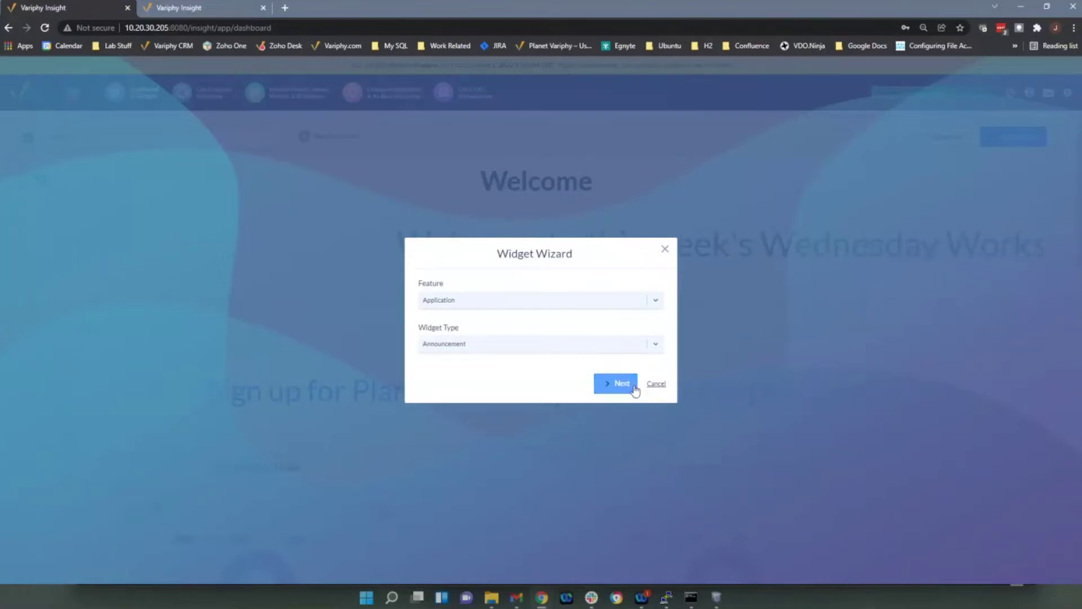
click(617, 383)
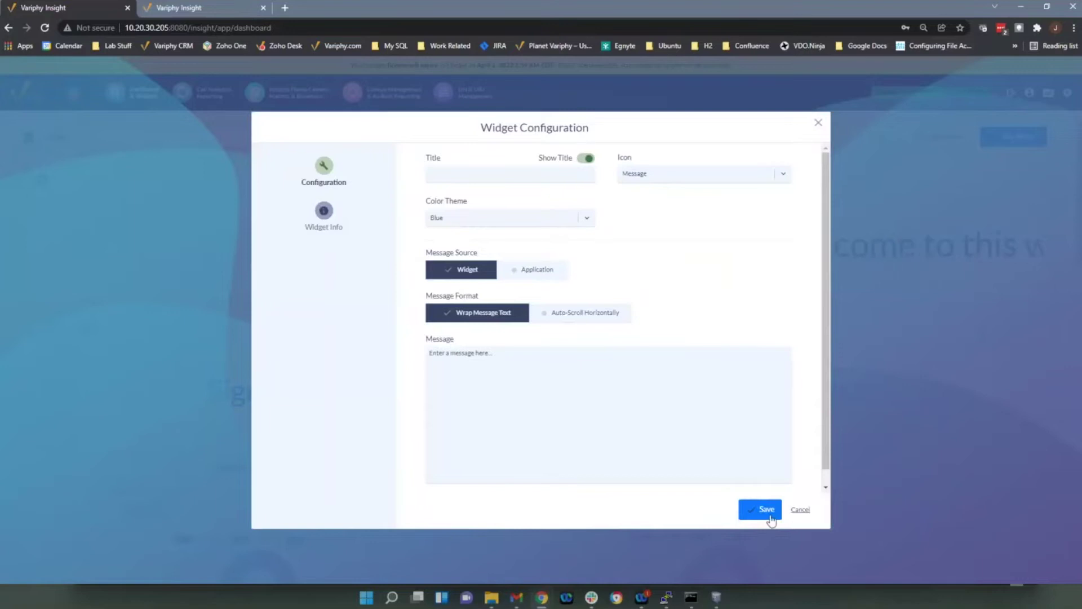
click(799, 510)
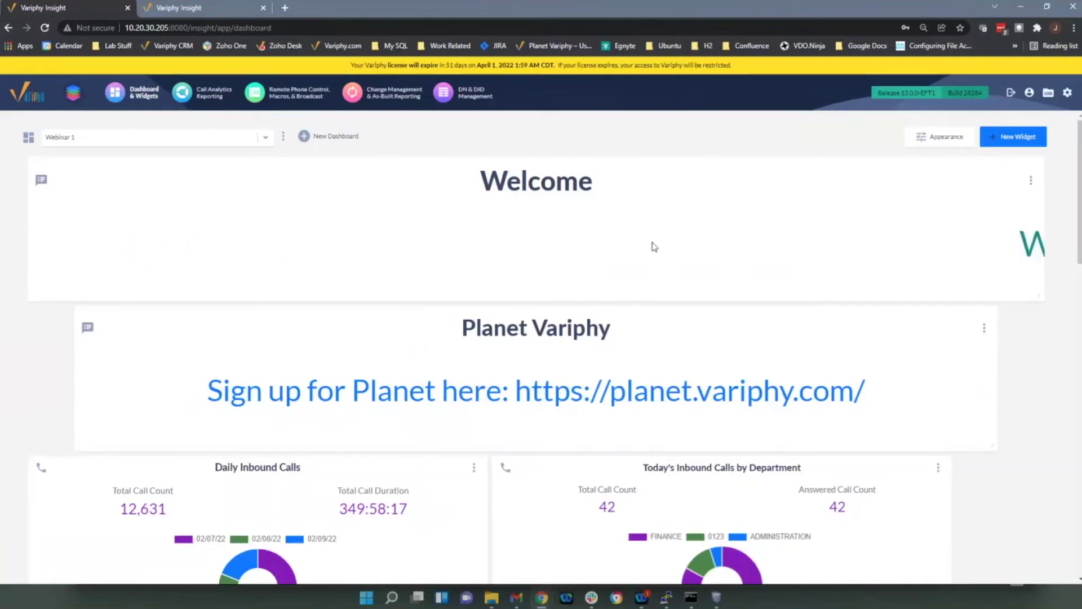
Step: Open the Daily Inbound Calls widget's configuration for editing and review its primary grouping type options
scroll(651, 245, down, 2)
scroll(648, 245, down, 3)
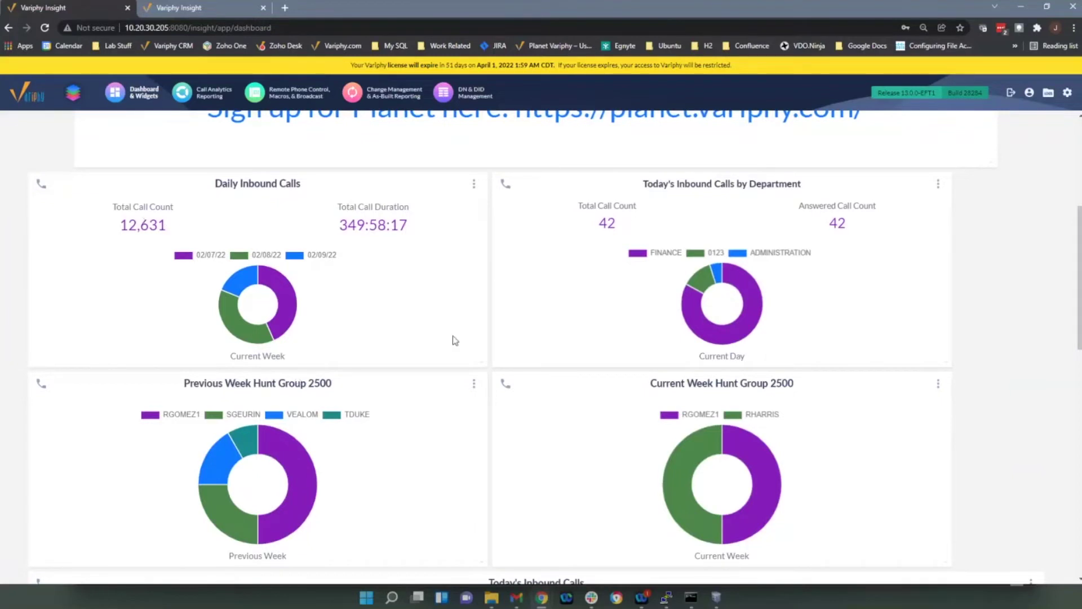
click(474, 185)
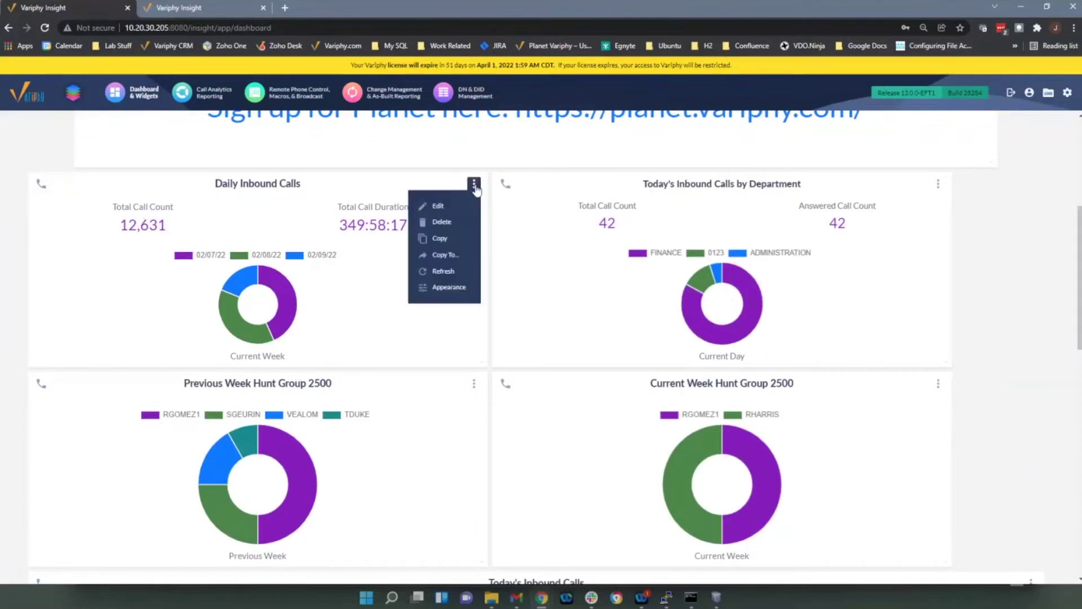
click(452, 206)
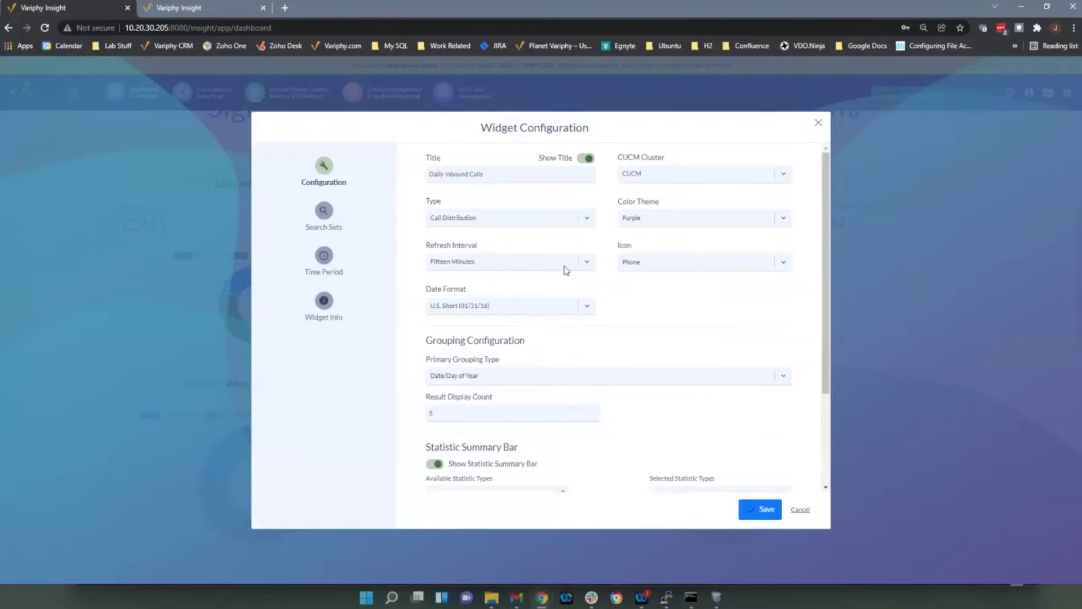
scroll(628, 324, down, 1)
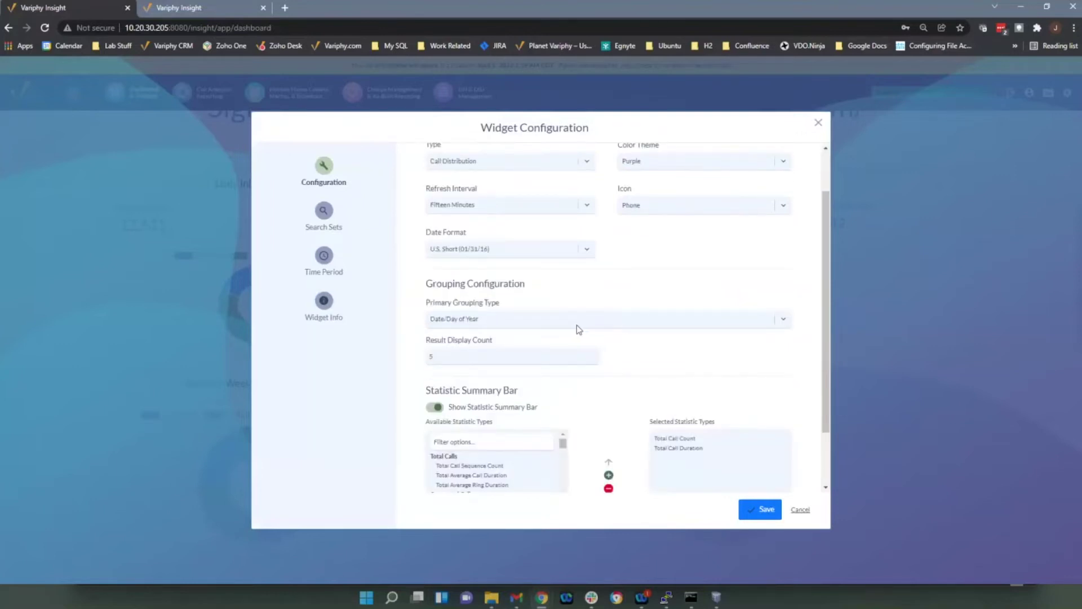
click(504, 320)
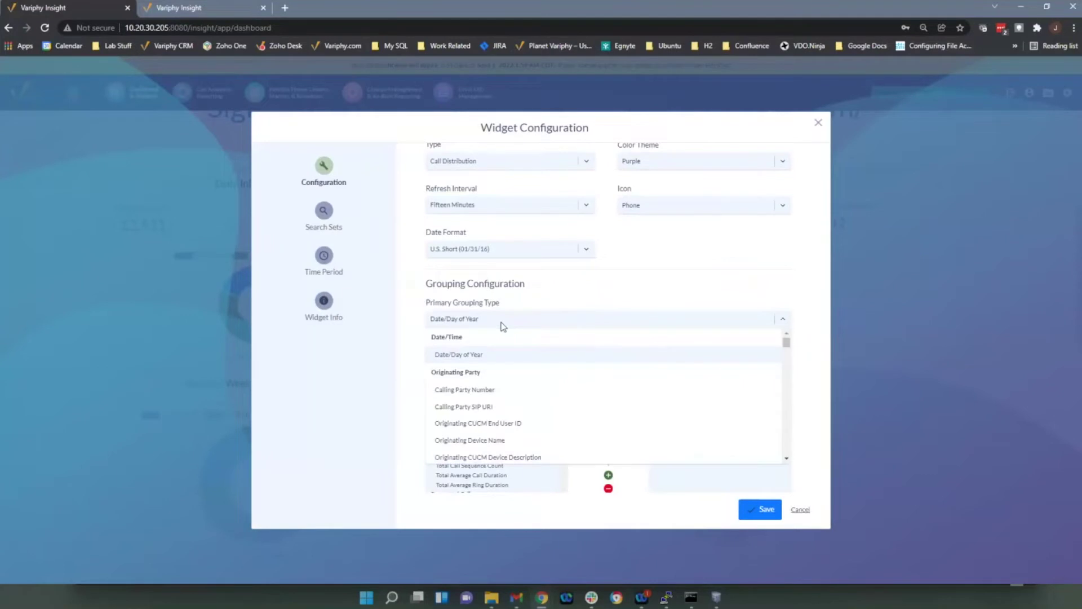
scroll(495, 395, down, 1)
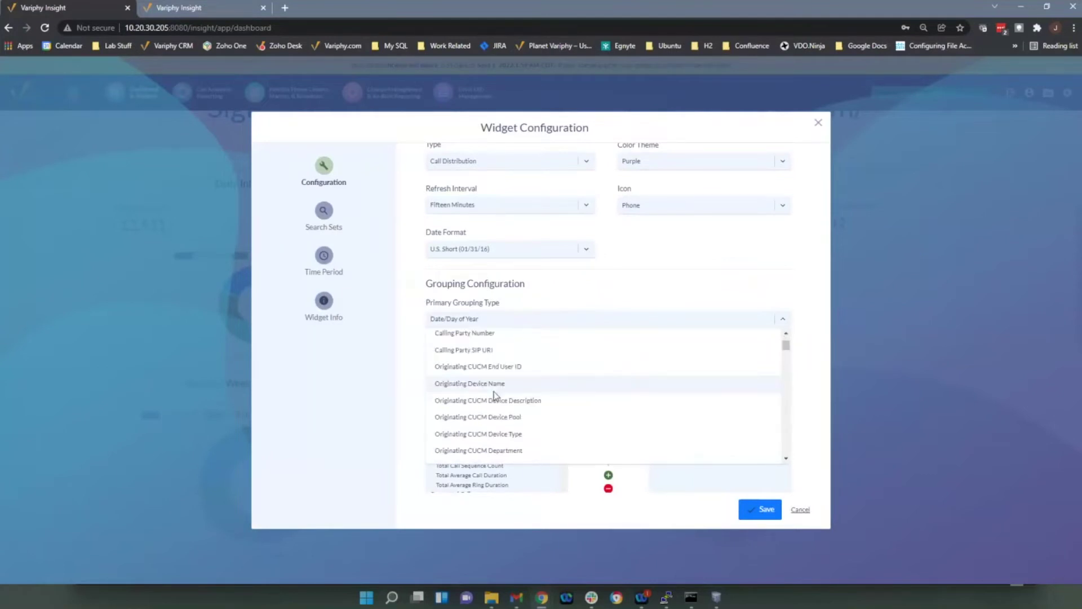
scroll(495, 395, down, 3)
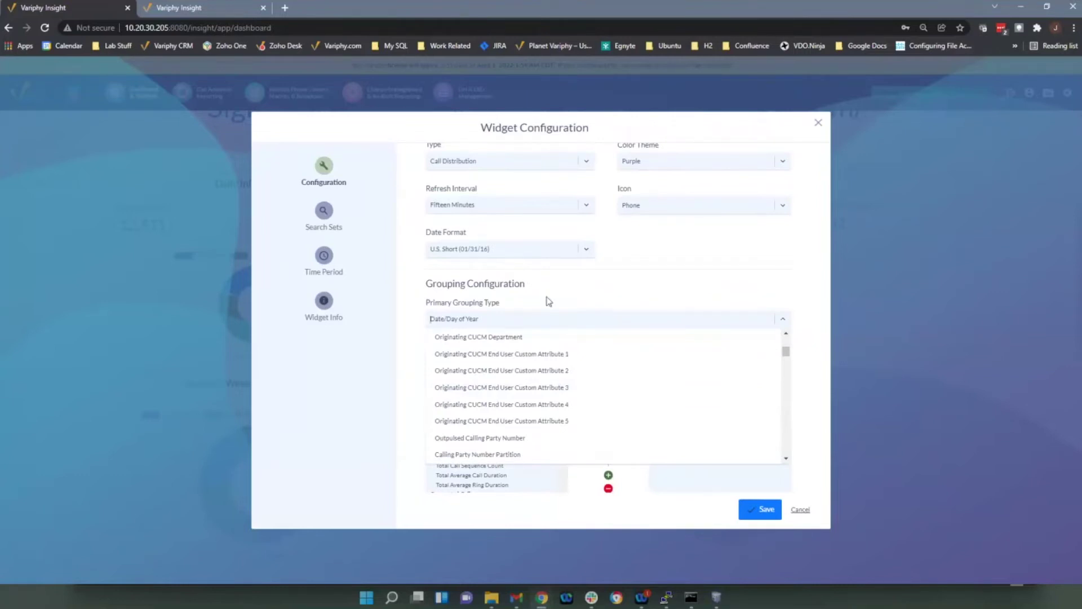
click(542, 318)
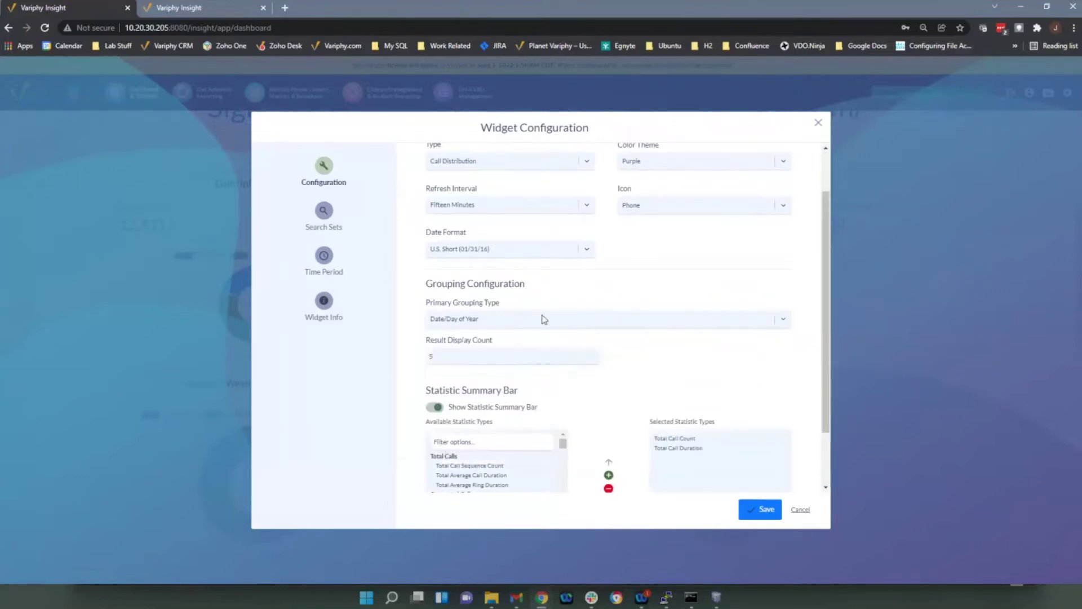
Step: Switch the statistic summary bar off and back on, and review its available and selected statistic types
click(473, 360)
scroll(654, 368, down, 2)
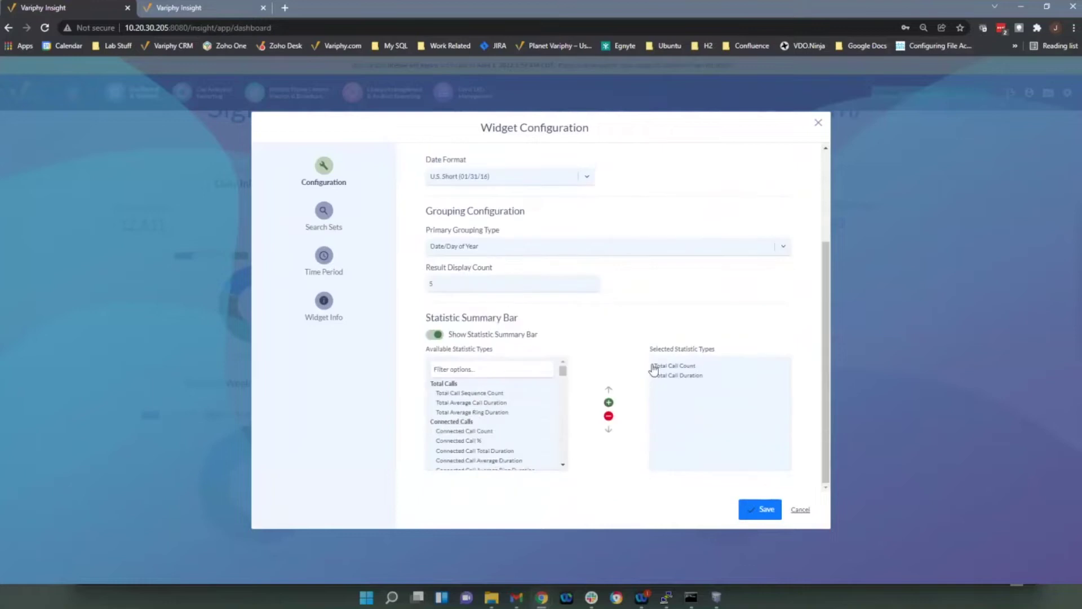
click(436, 335)
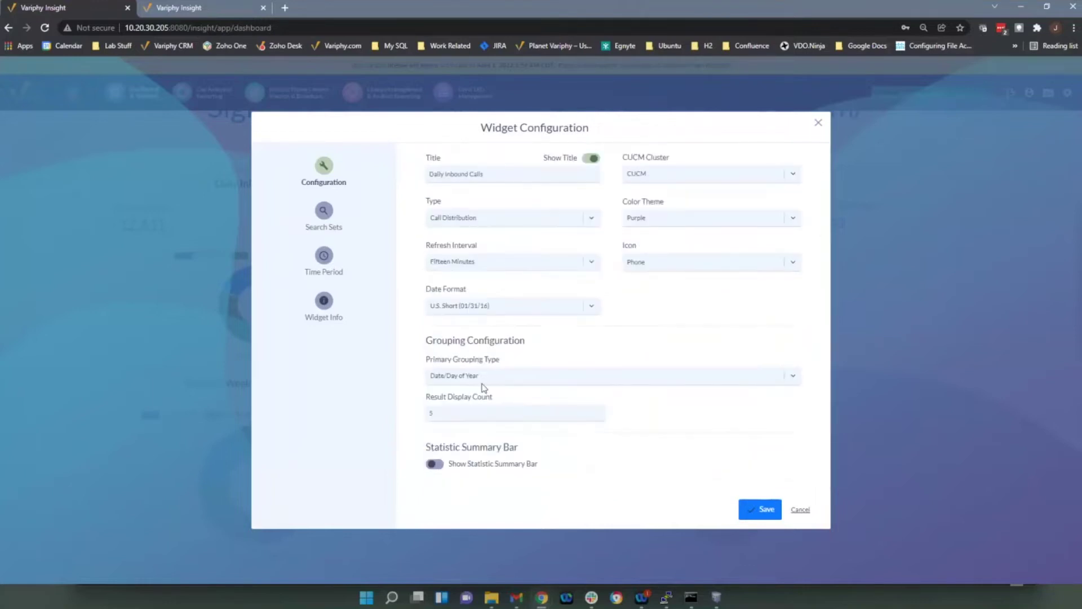
click(435, 464)
scroll(626, 454, down, 2)
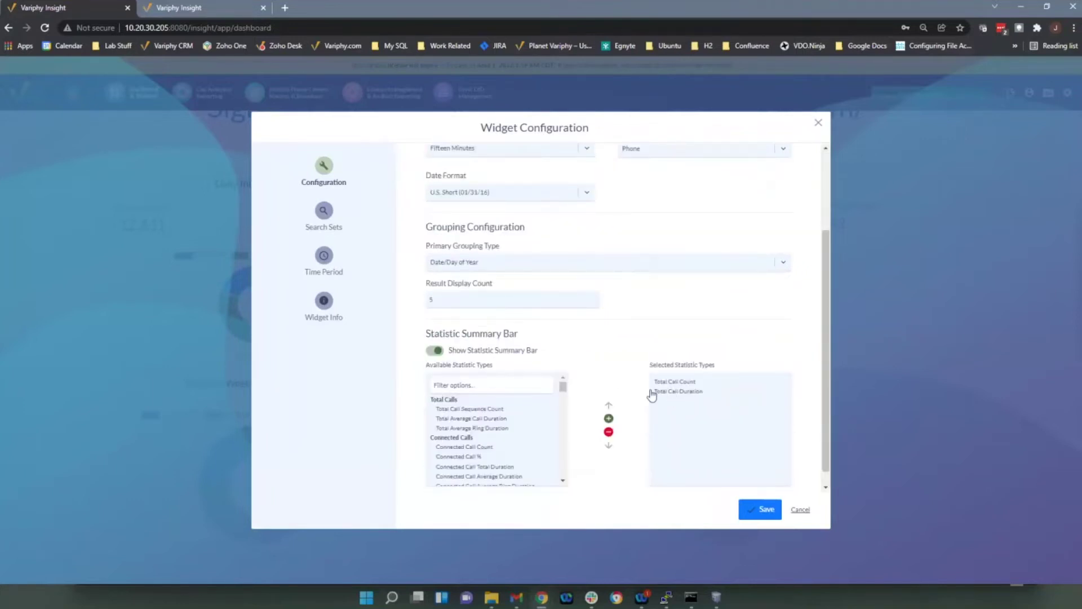
scroll(648, 395, down, 1)
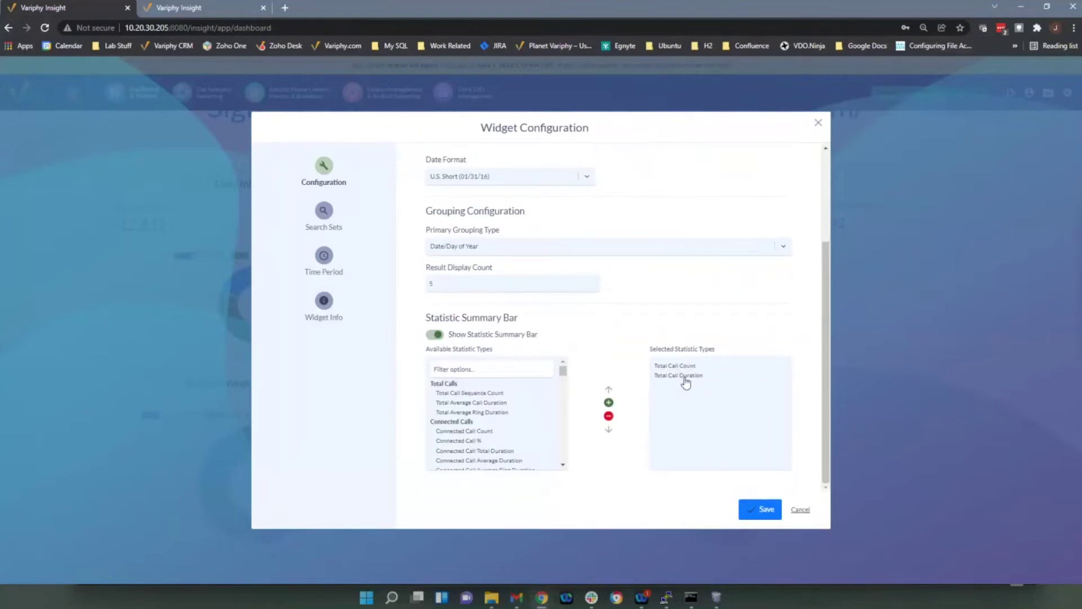
mouse_move(563, 372)
mouse_down()
mouse_move(567, 439)
mouse_move(564, 362)
mouse_up()
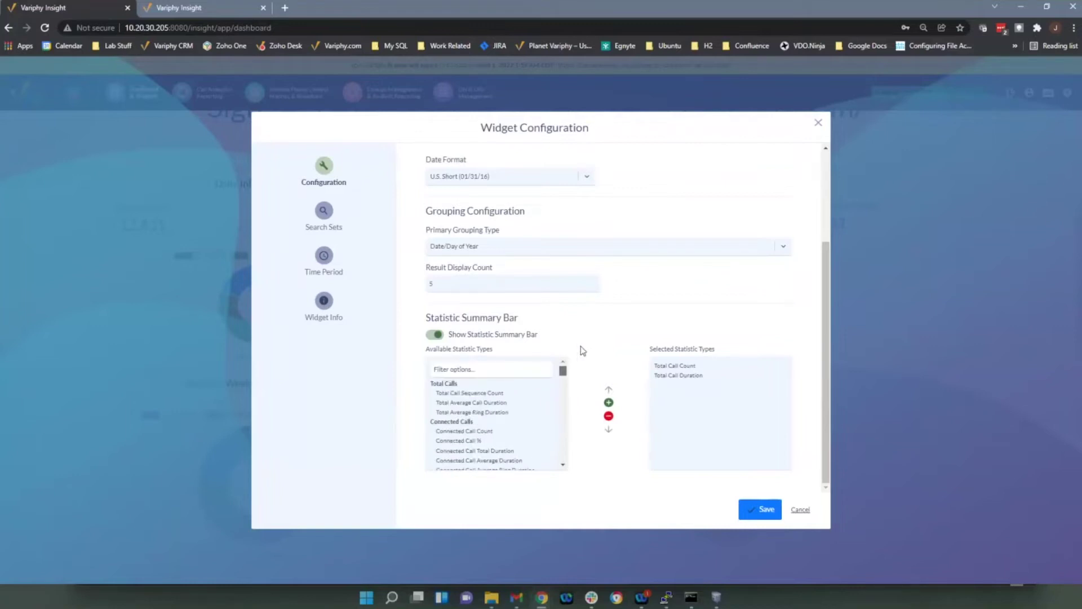
Step: Review the Daily Inbound Calls widget's search sets and time period, including the custom-hours option, and close the configuration without saving
click(324, 212)
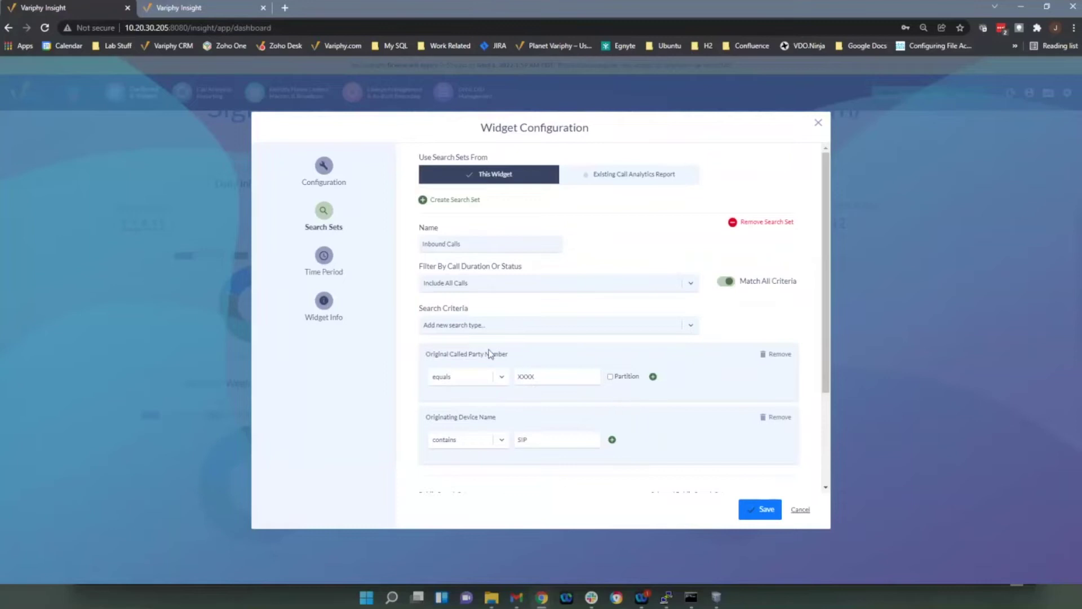
scroll(485, 347, down, 2)
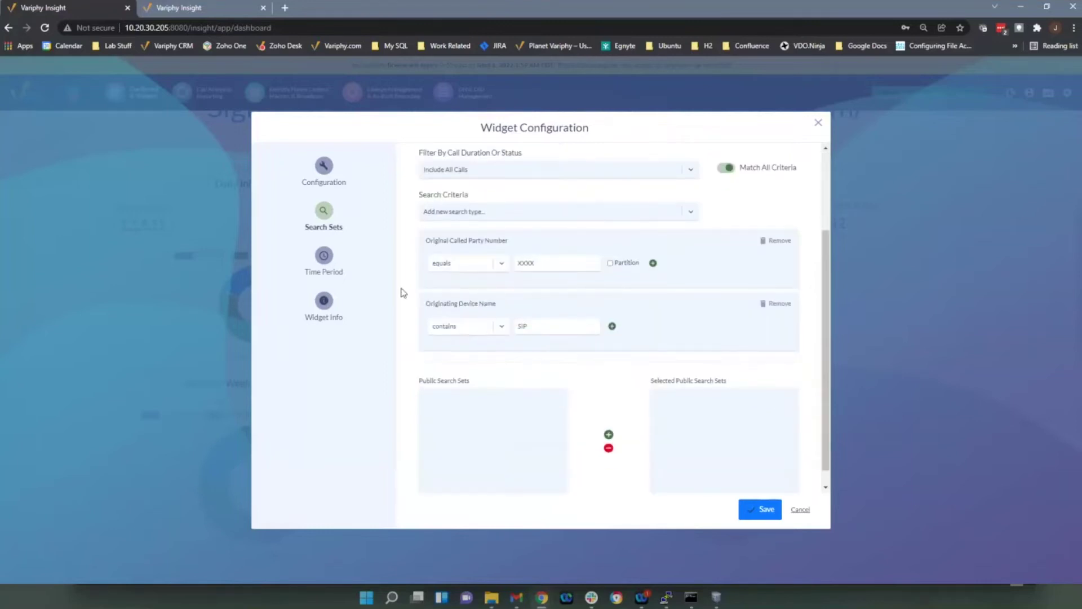
click(324, 258)
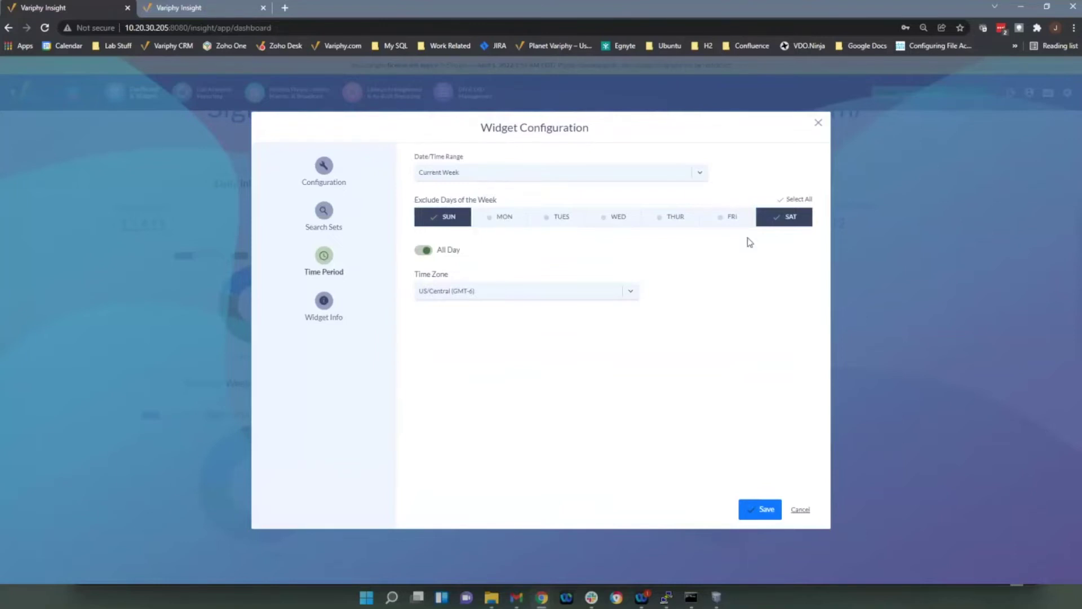
click(427, 250)
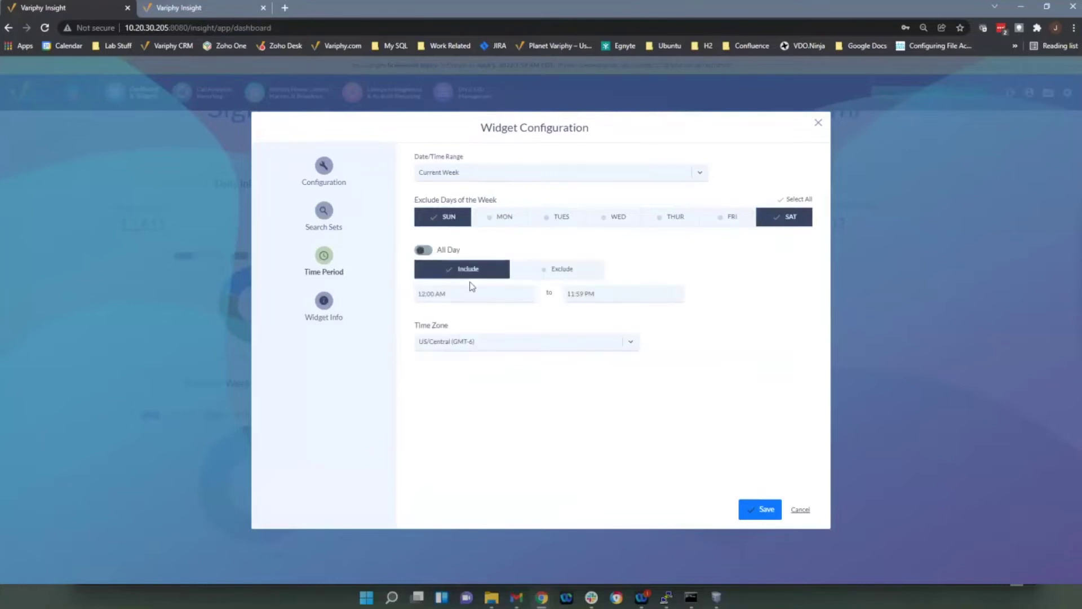
click(427, 251)
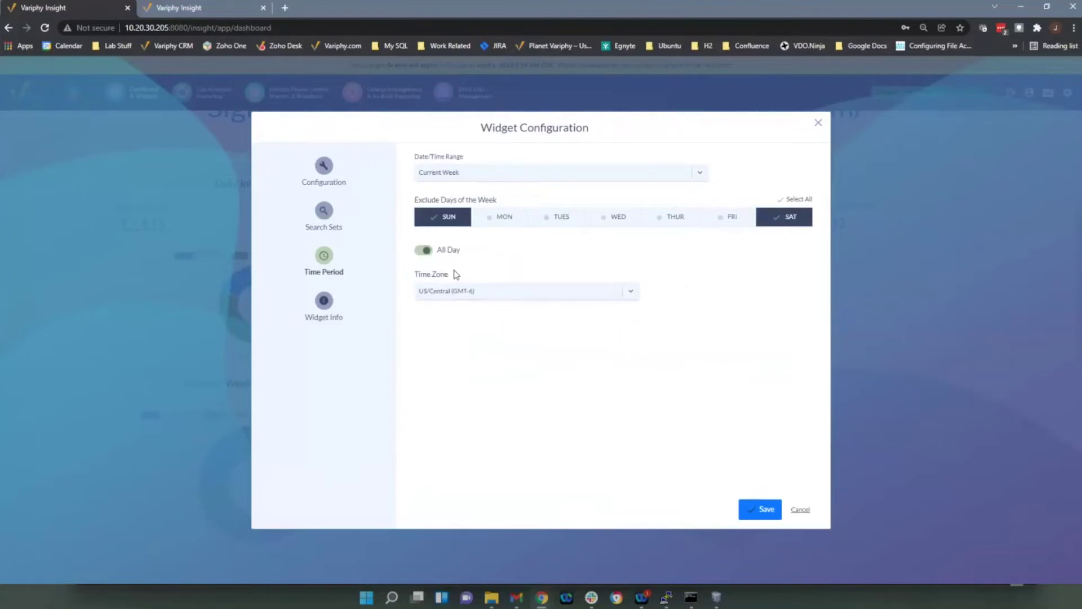
click(801, 510)
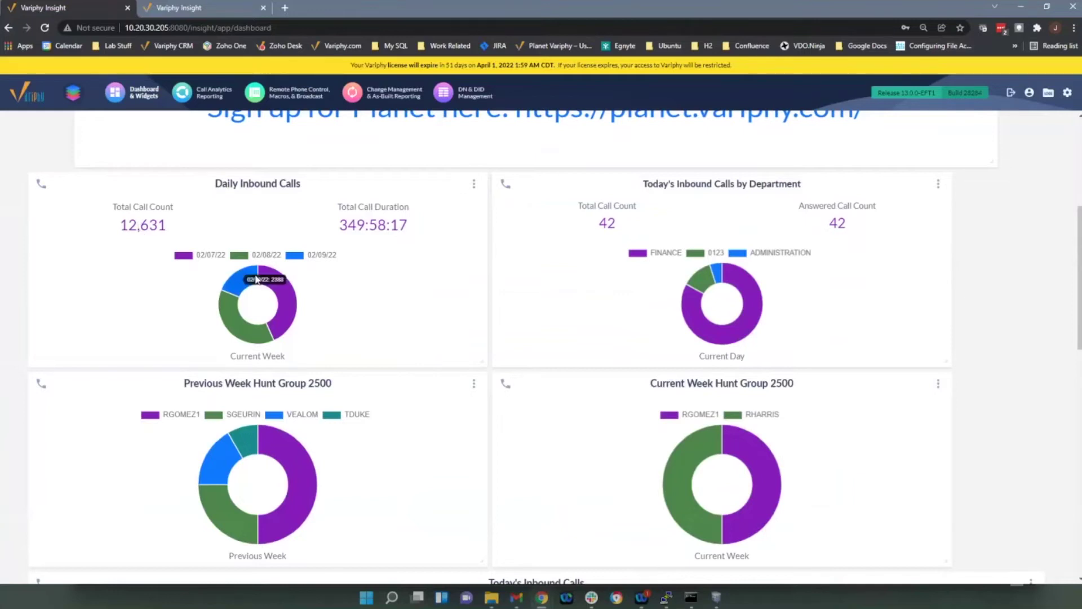
Step: Inspect the call count of each day in the Daily Inbound Calls donut chart
mouse_move(280, 288)
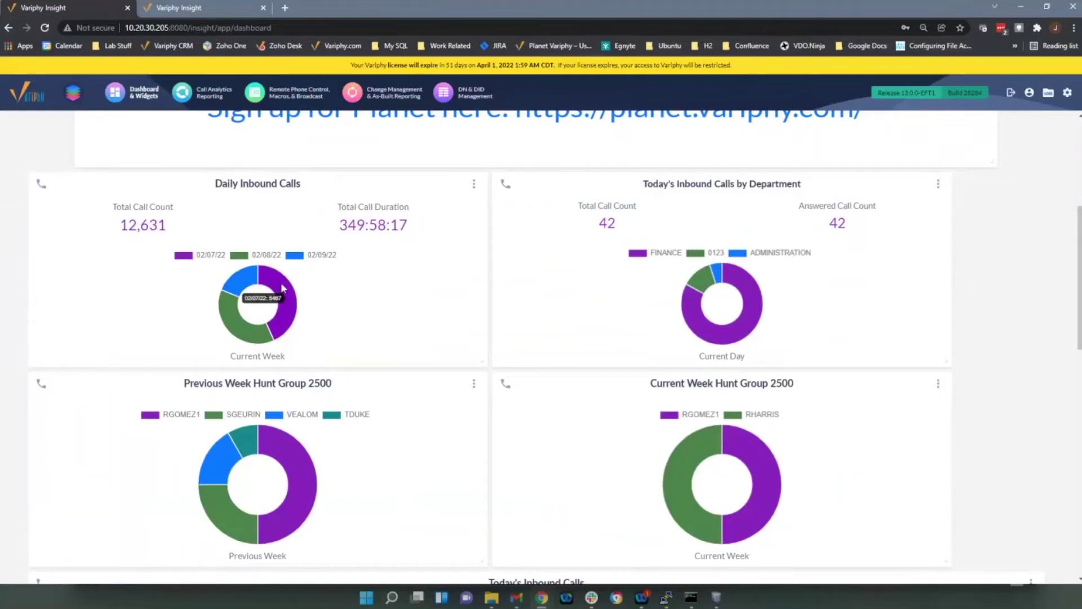
mouse_move(237, 330)
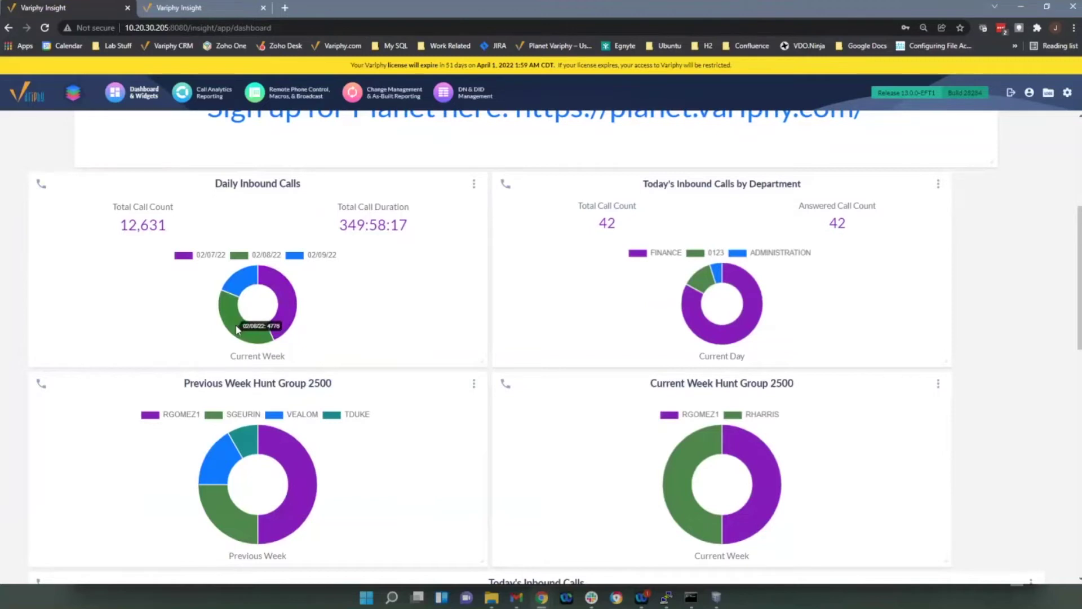
mouse_move(246, 286)
Step: Review the grouping and statistic settings of the Today's Inbound Calls by Department widget and close its configuration without saving
click(938, 183)
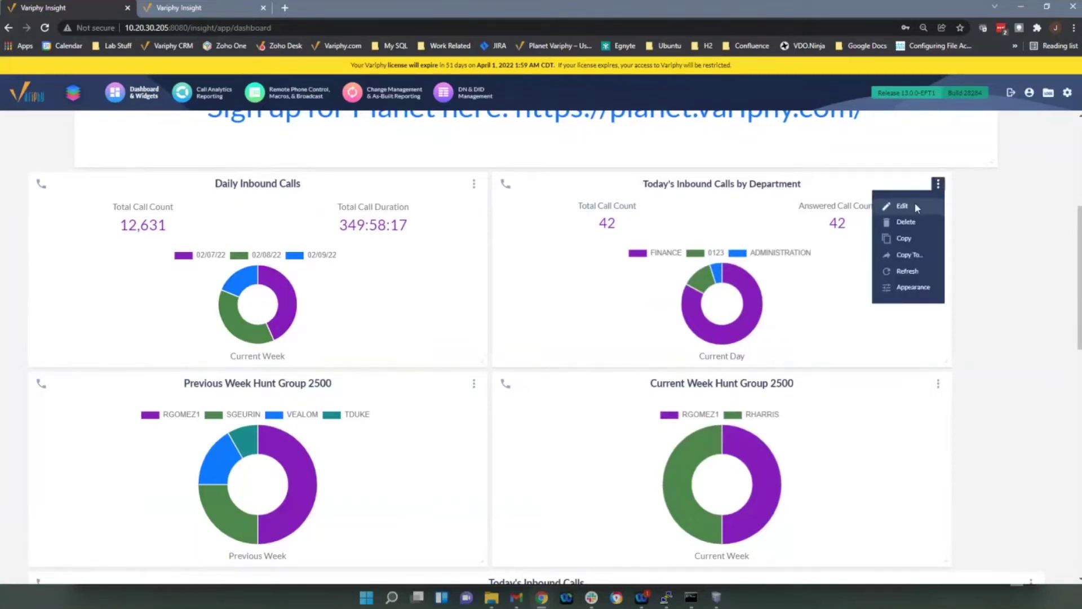
click(915, 203)
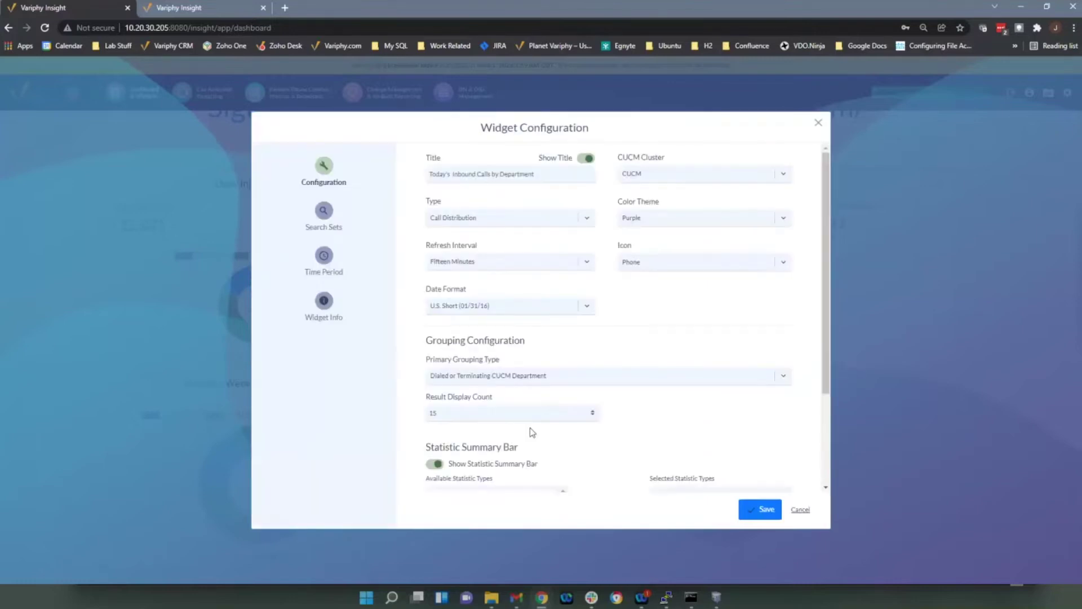
scroll(530, 428, down, 1)
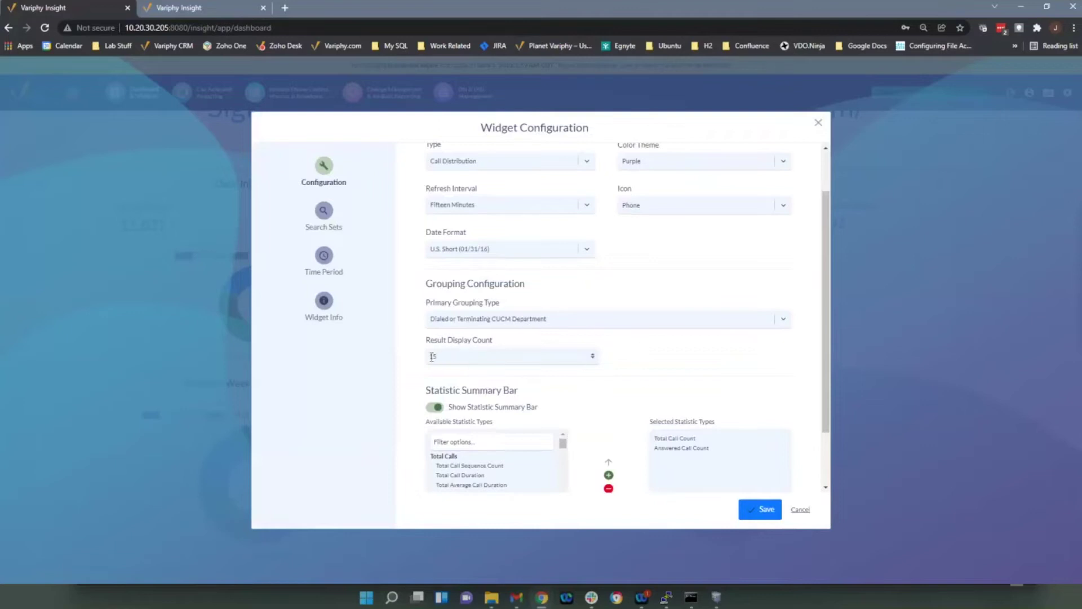
click(802, 511)
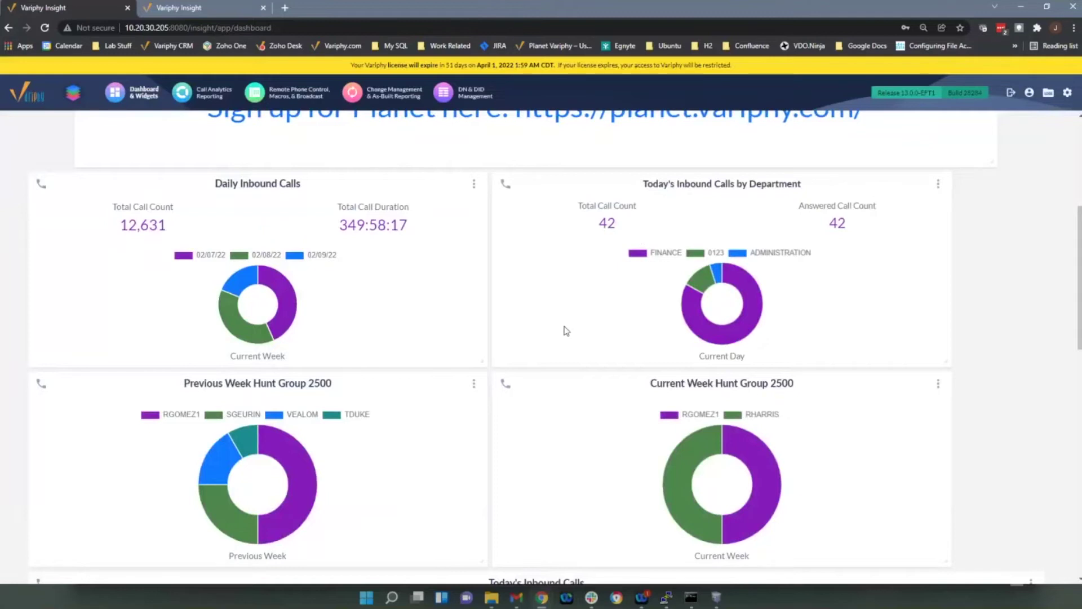
scroll(566, 331, down, 1)
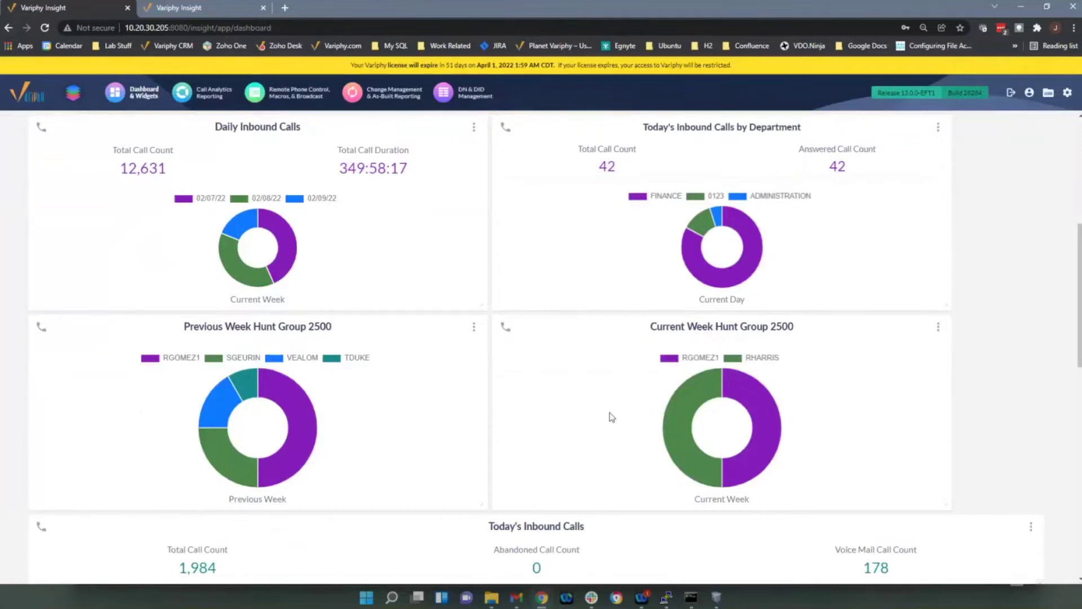
Step: Open the configuration of the Today's Inbound Calls widget and review its available and selected detail columns
mouse_move(250, 397)
scroll(402, 406, down, 3)
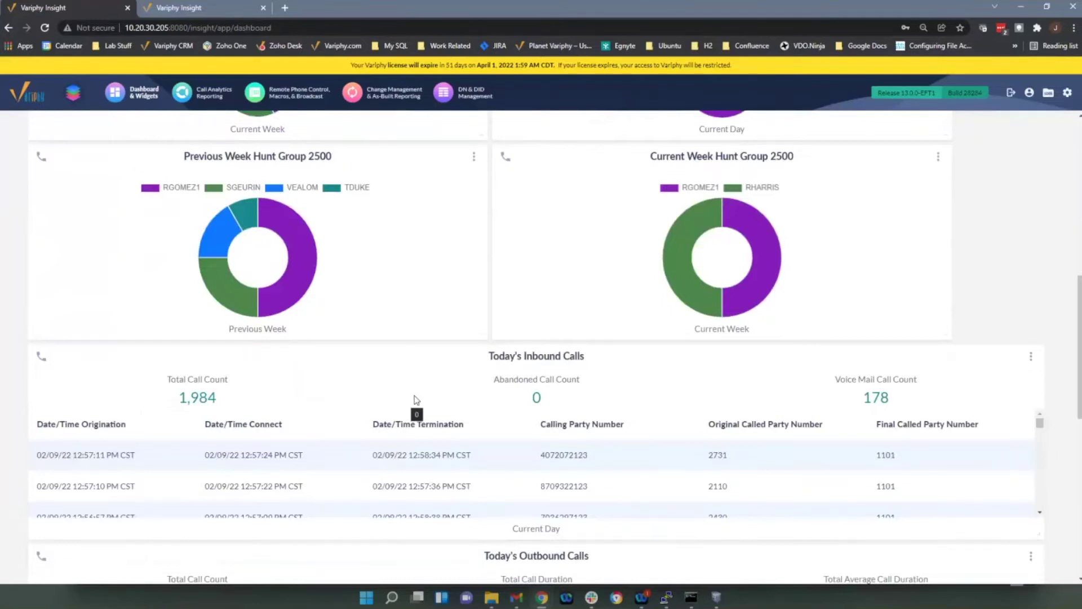
scroll(417, 399, down, 1)
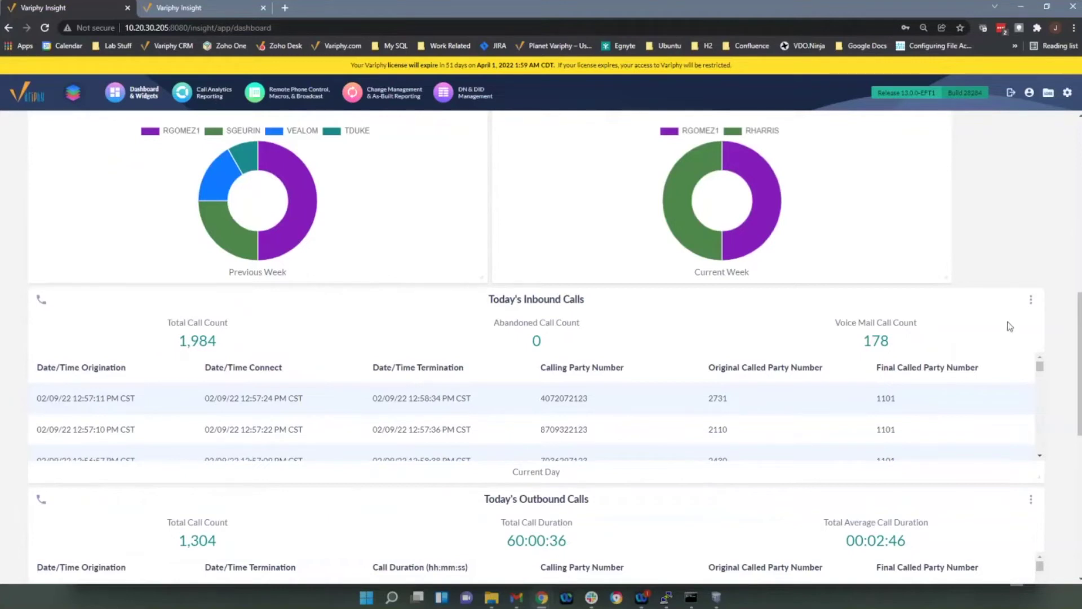
click(1031, 302)
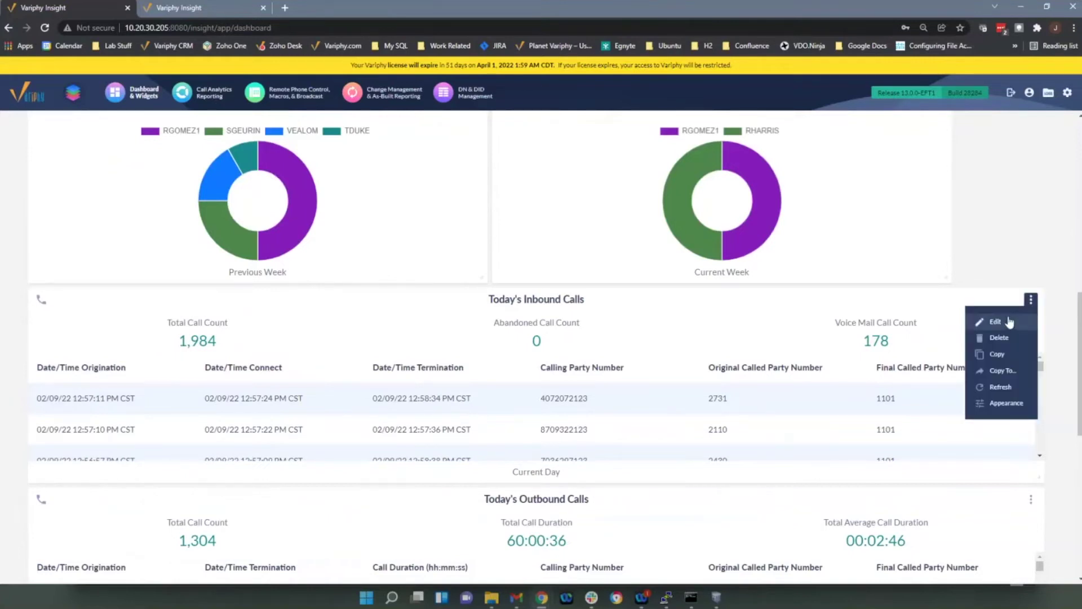
click(1009, 323)
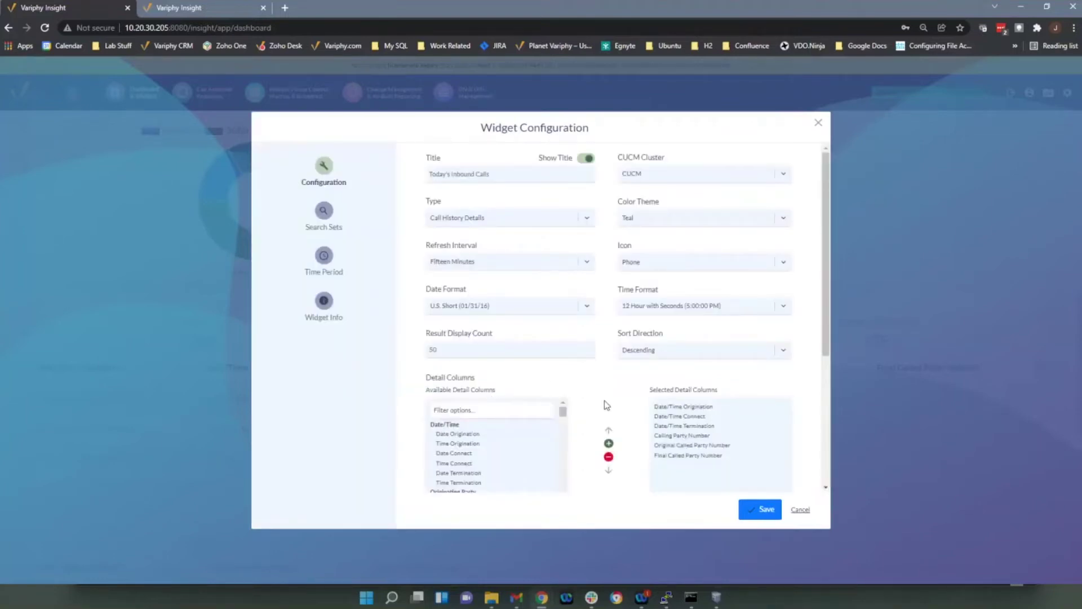
scroll(605, 401, down, 1)
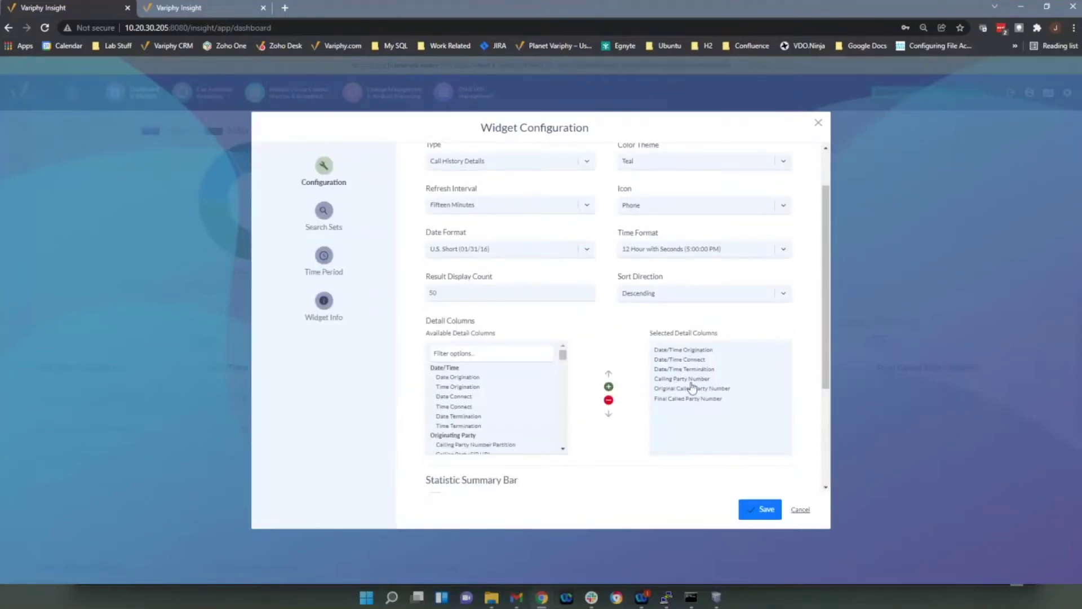
mouse_move(563, 357)
mouse_down()
mouse_move(563, 374)
mouse_move(563, 358)
mouse_up()
Step: Review the Today's Inbound Calls widget's search set criteria and time period, and close the configuration without saving
click(325, 217)
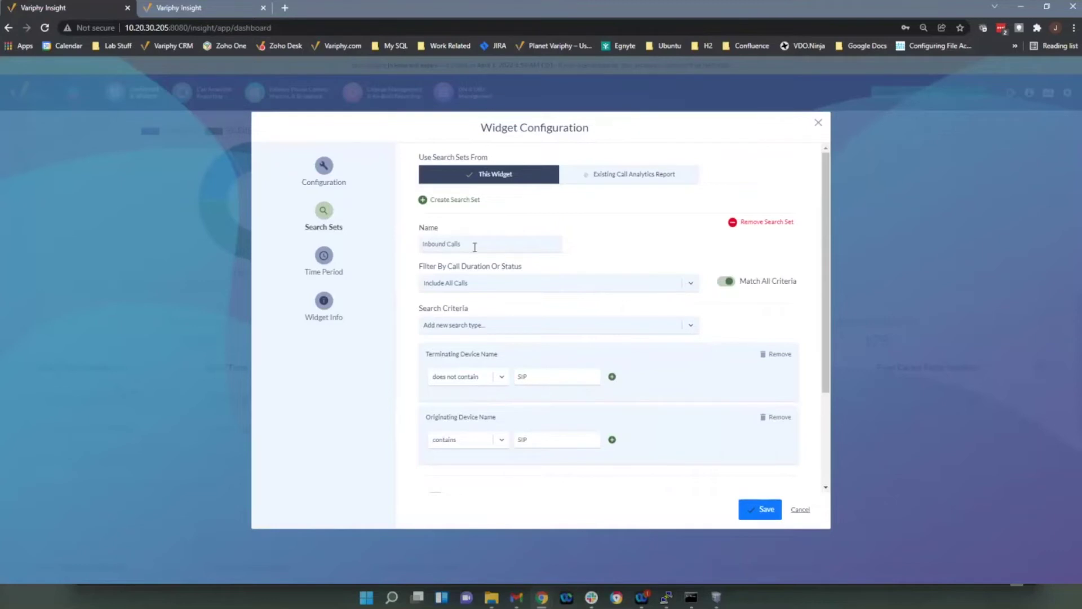
drag(474, 246, 421, 244)
scroll(561, 274, down, 1)
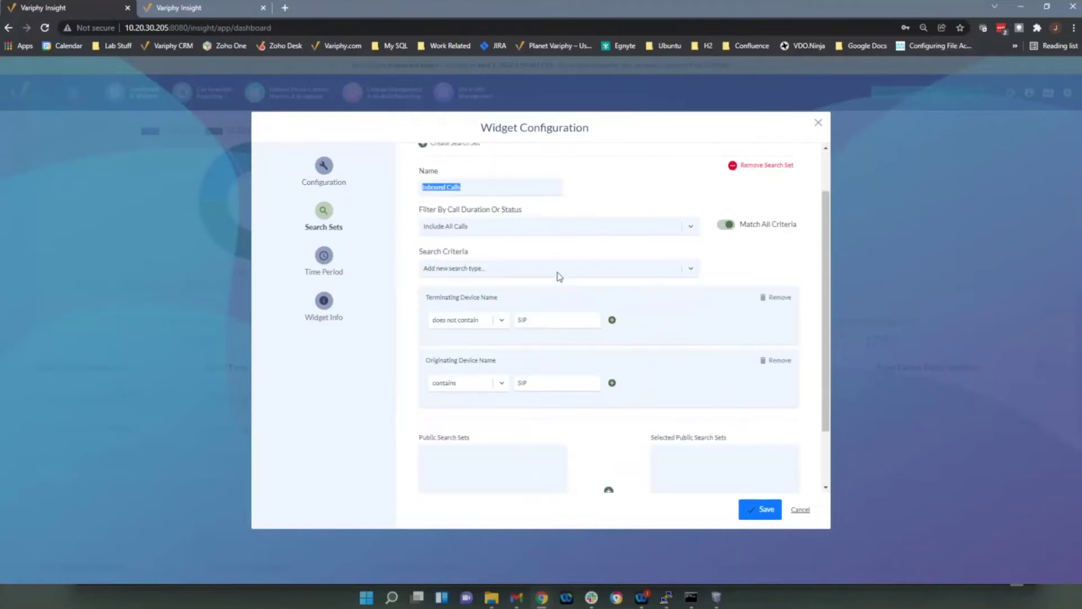
click(323, 267)
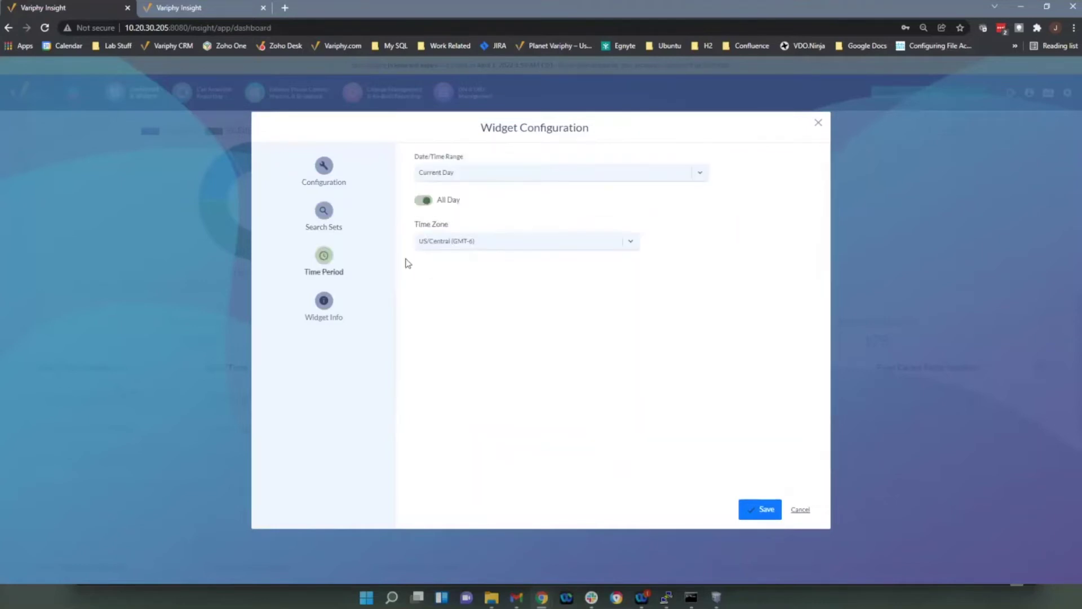
click(800, 508)
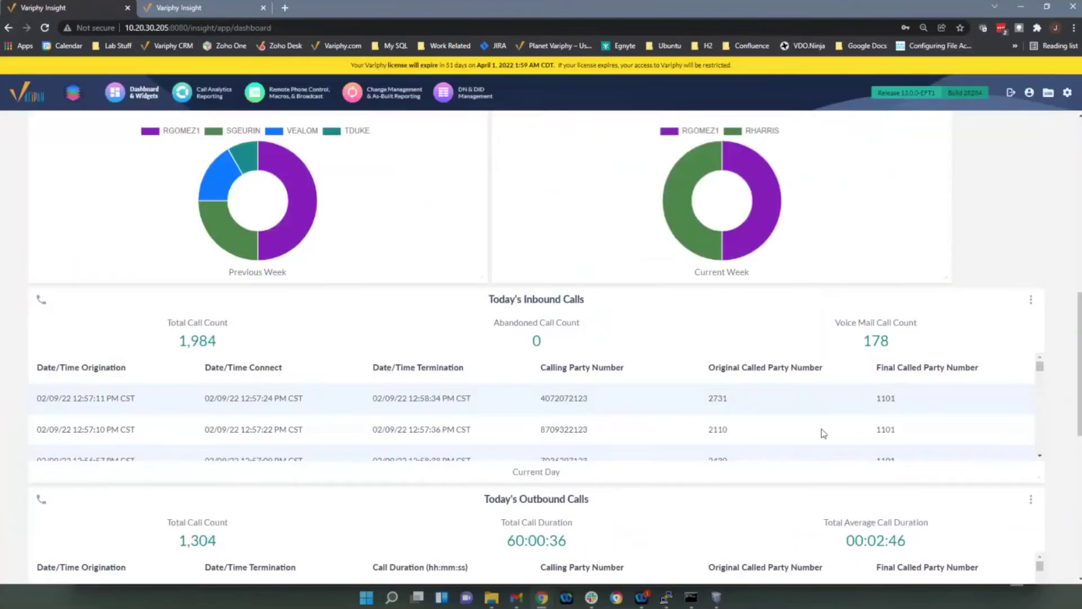
Step: Try to save the Today's Inbound Calls widget with a result display count of 55
scroll(820, 411, down, 1)
scroll(801, 405, up, 1)
scroll(1015, 235, down, 1)
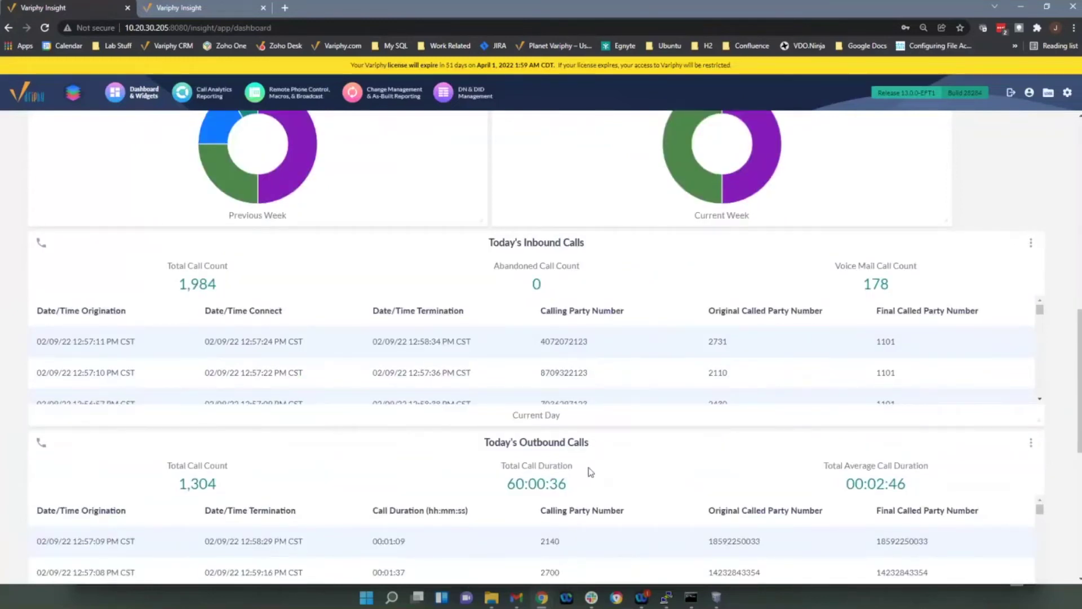
scroll(636, 473, down, 1)
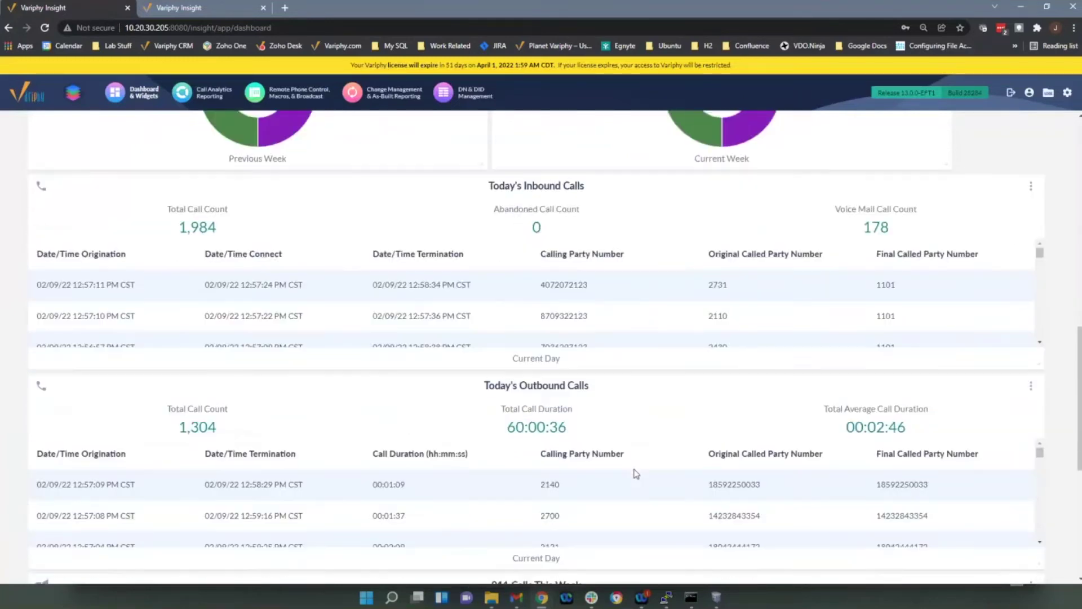
click(1031, 192)
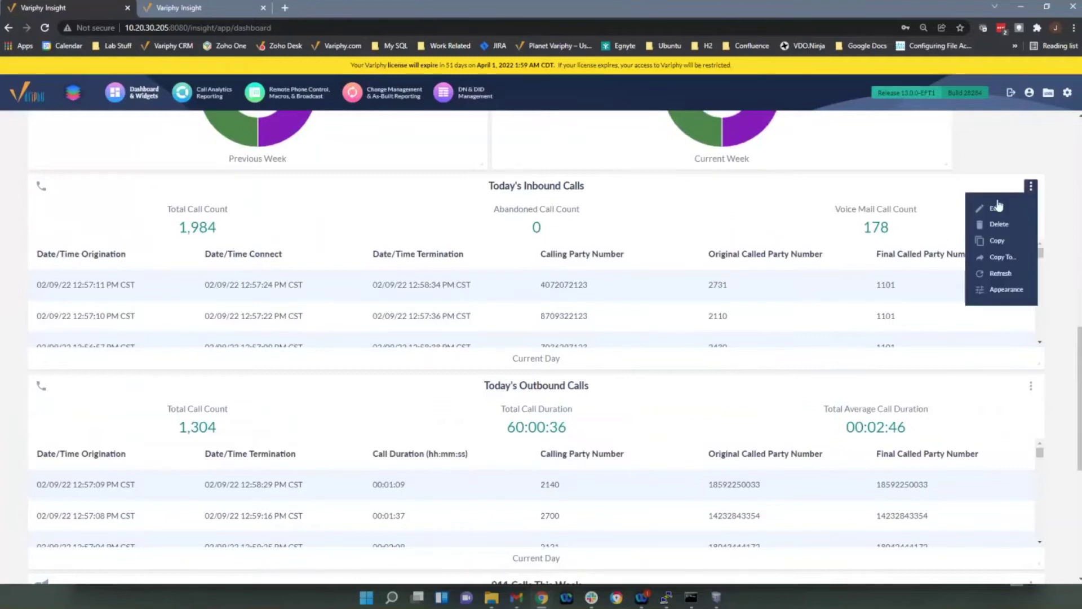
click(989, 210)
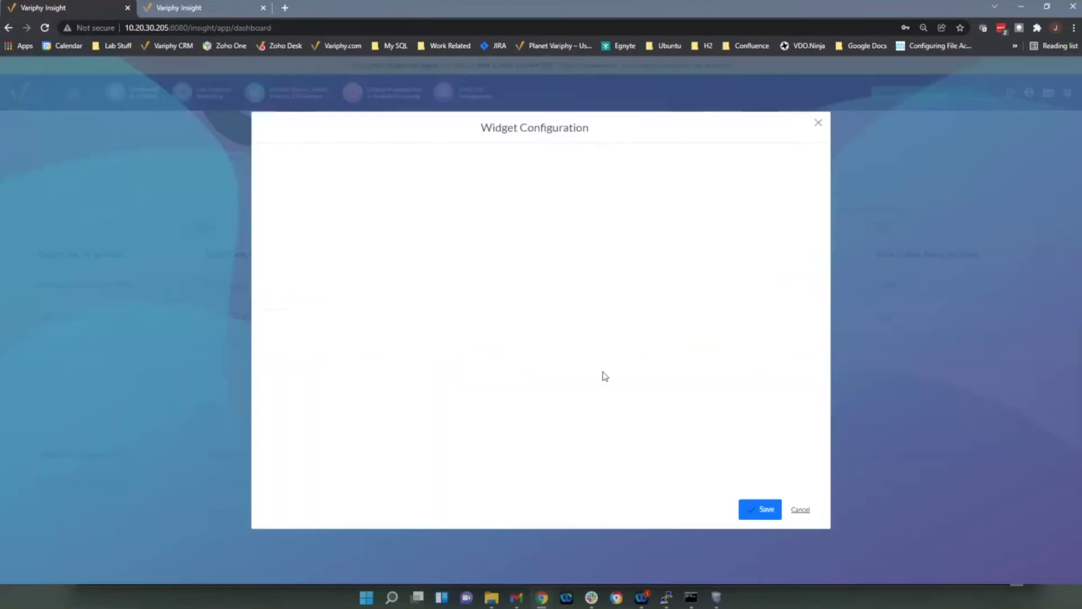
drag(451, 349, 426, 354)
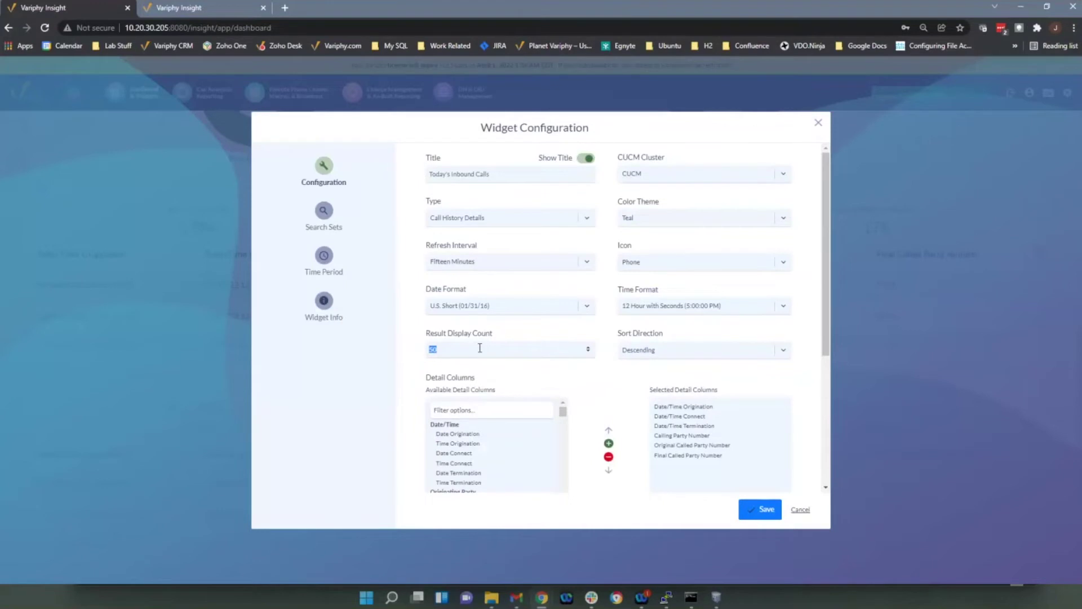
text(55)
click(754, 508)
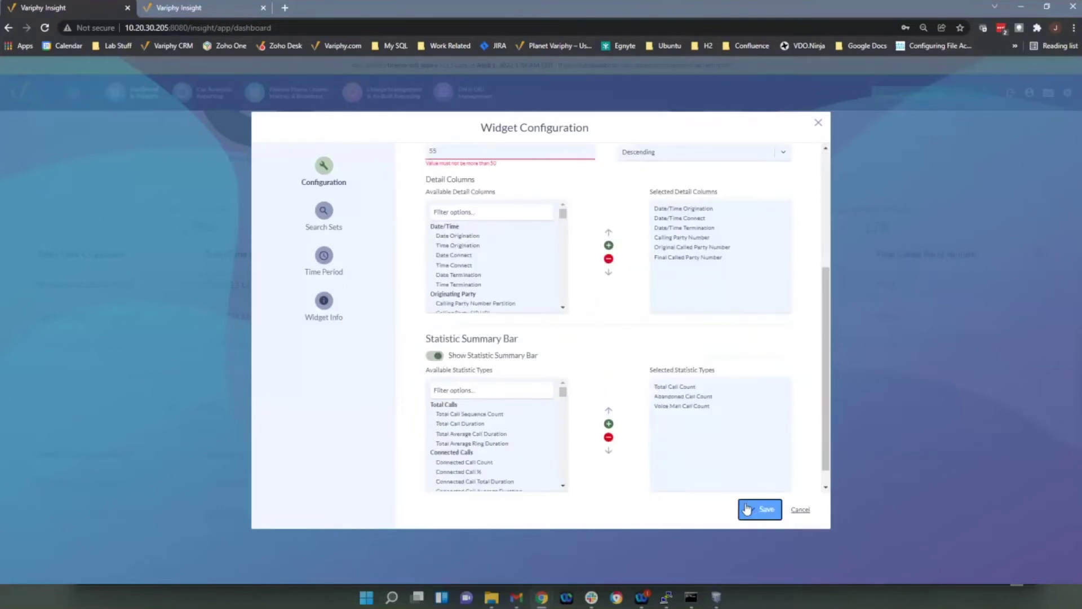
Step: Set the widget's result display count to 50 and save the configuration
double_click(450, 147)
scroll(428, 169, up, 2)
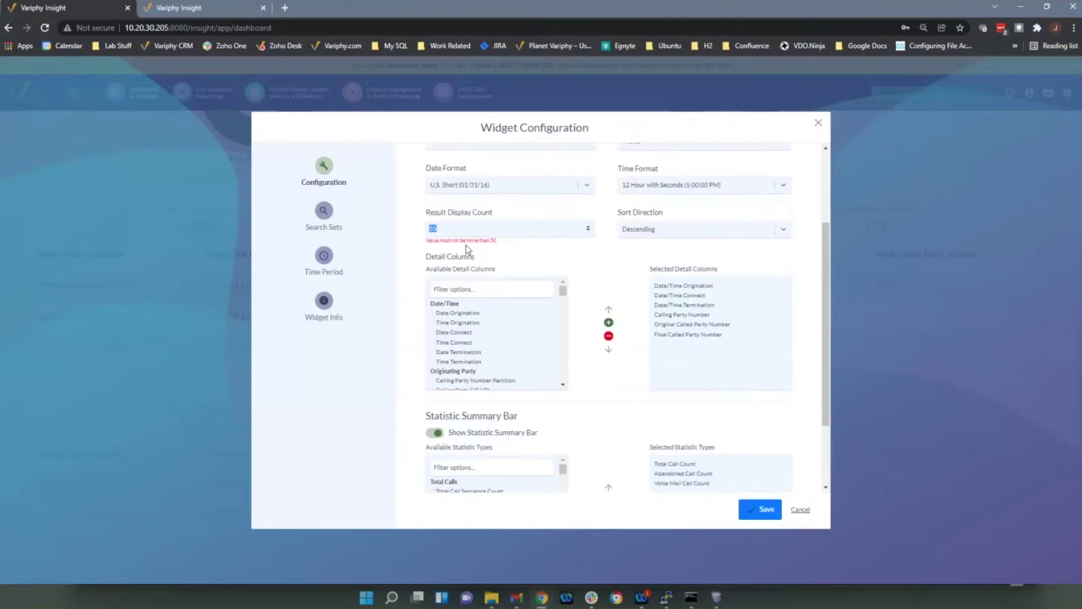
text(50)
click(761, 512)
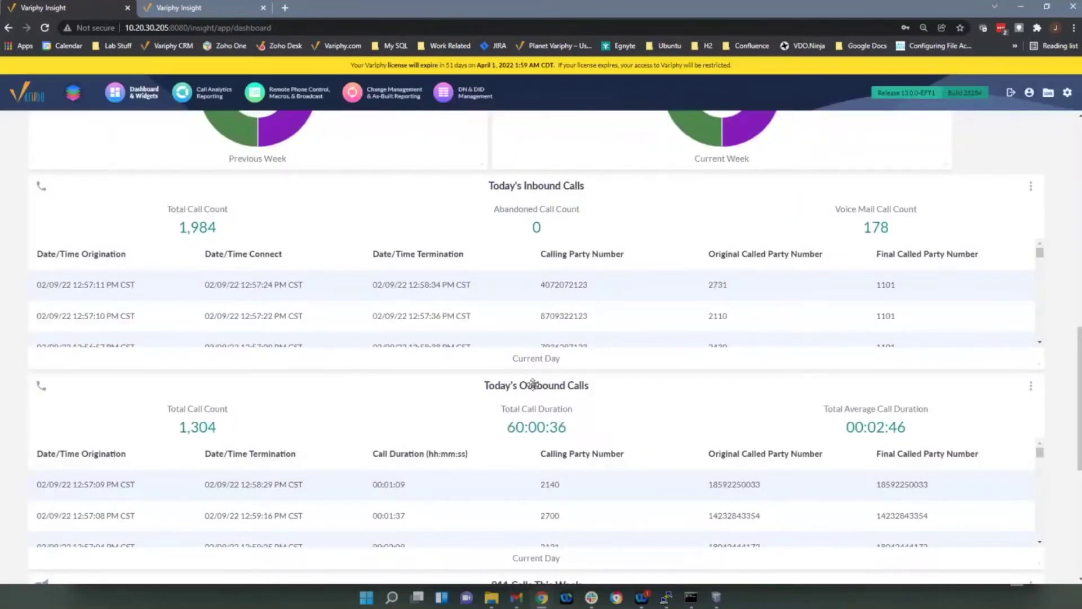
Step: Look over the Today's Outbound Calls and 911 Calls This Week widgets, and switch to the Webinar 2 dashboard
scroll(538, 387, down, 6)
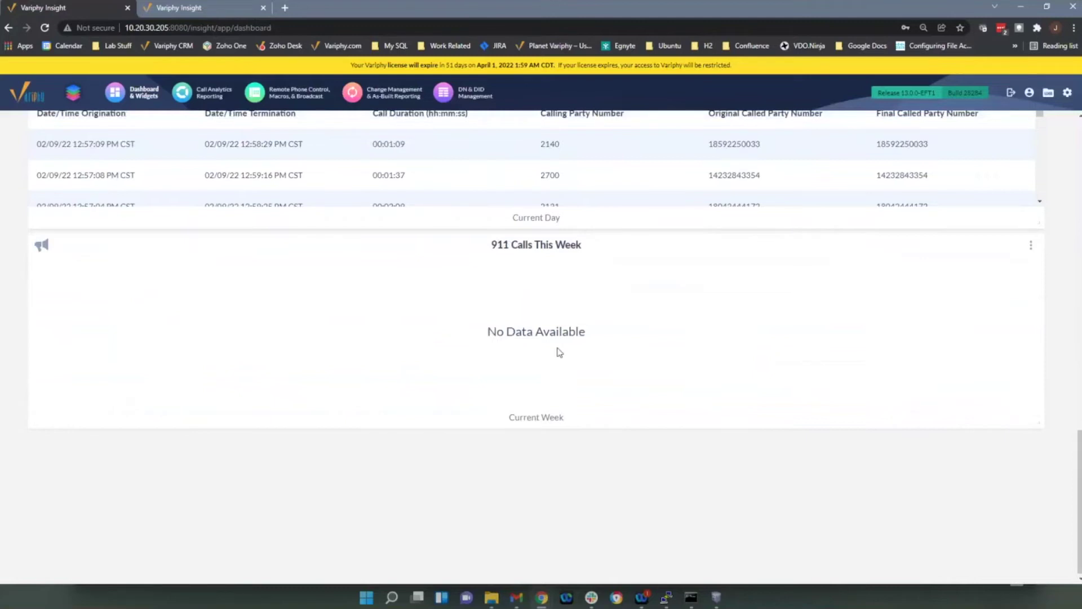
scroll(266, 289, up, 3)
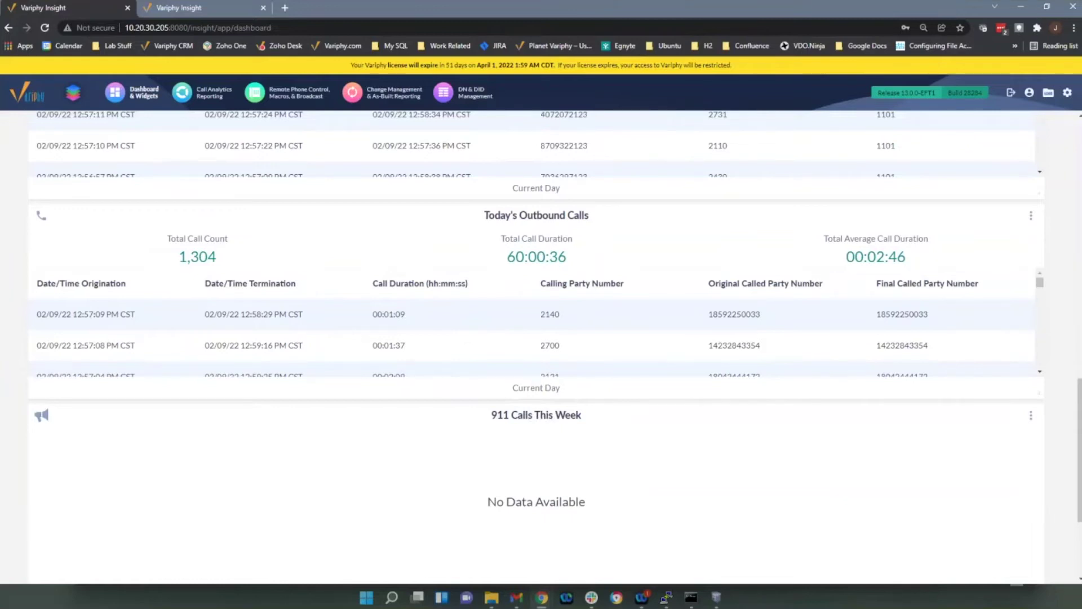
scroll(384, 256, up, 4)
scroll(375, 242, up, 2)
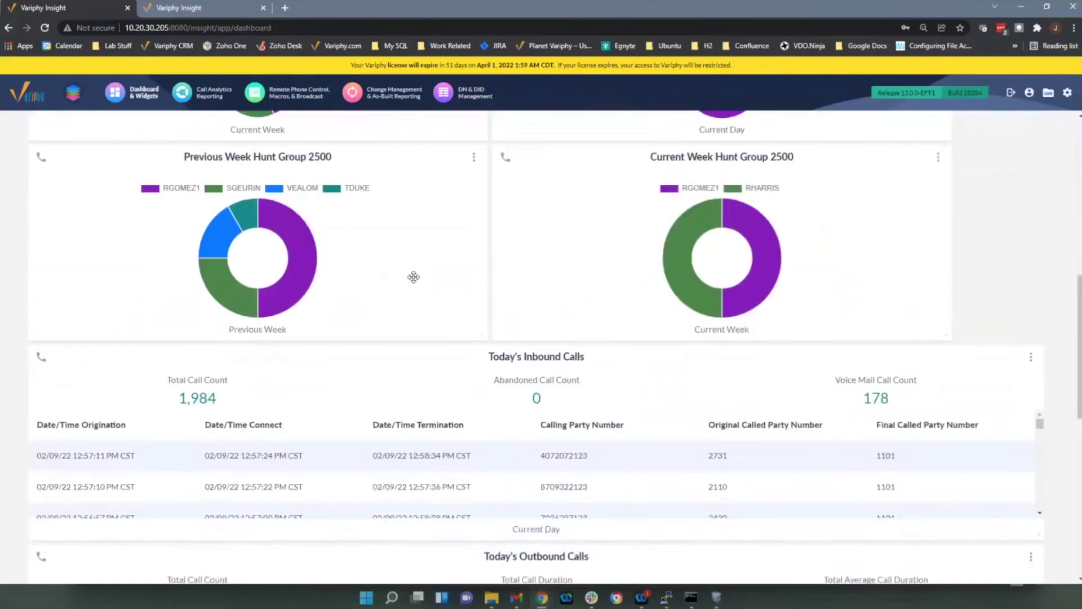
scroll(414, 277, up, 9)
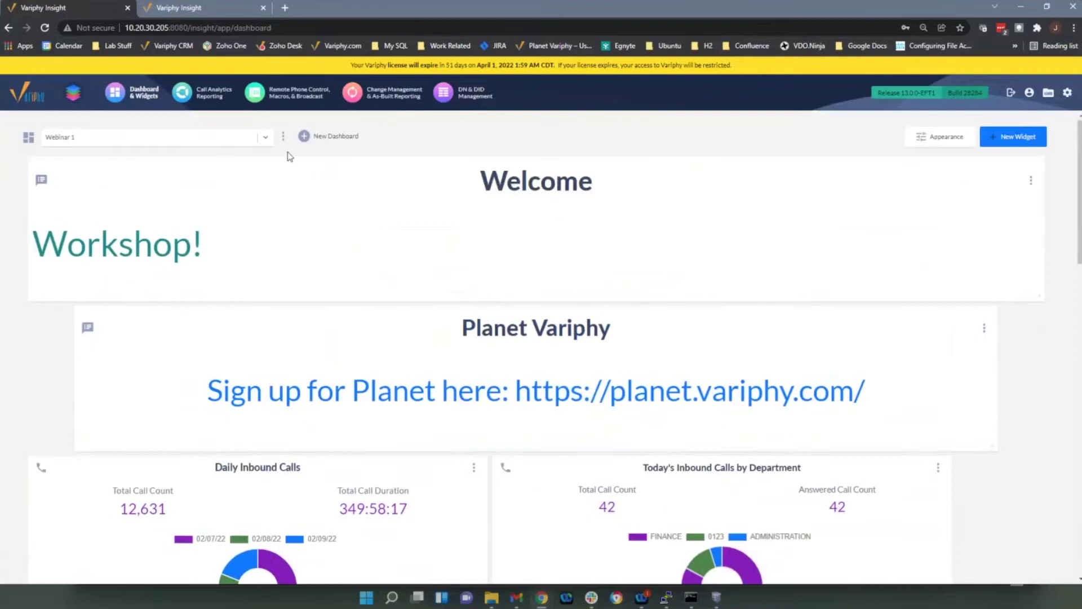
click(266, 137)
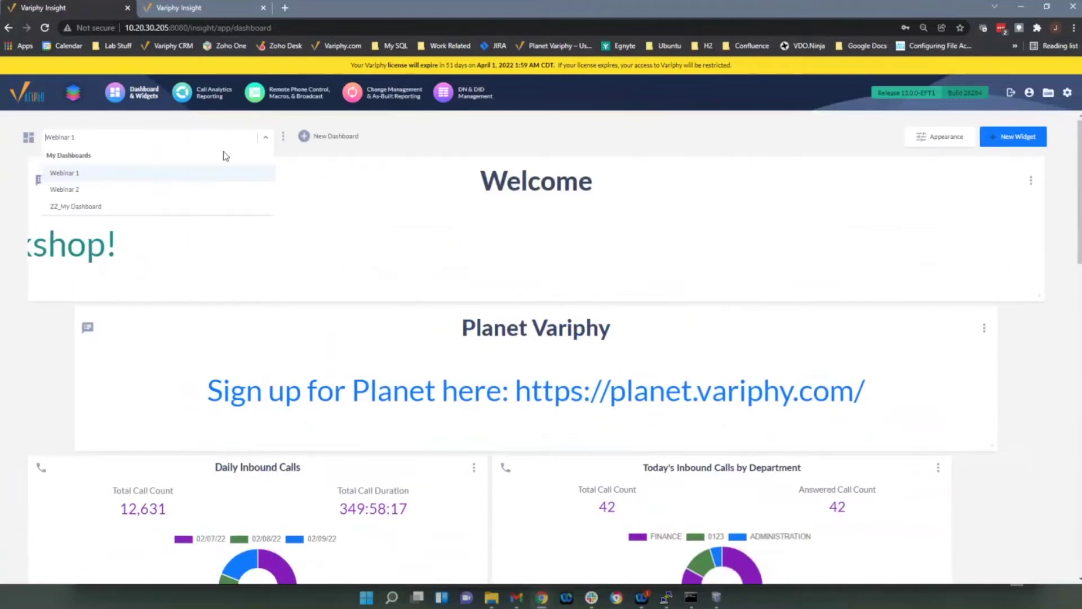
click(100, 189)
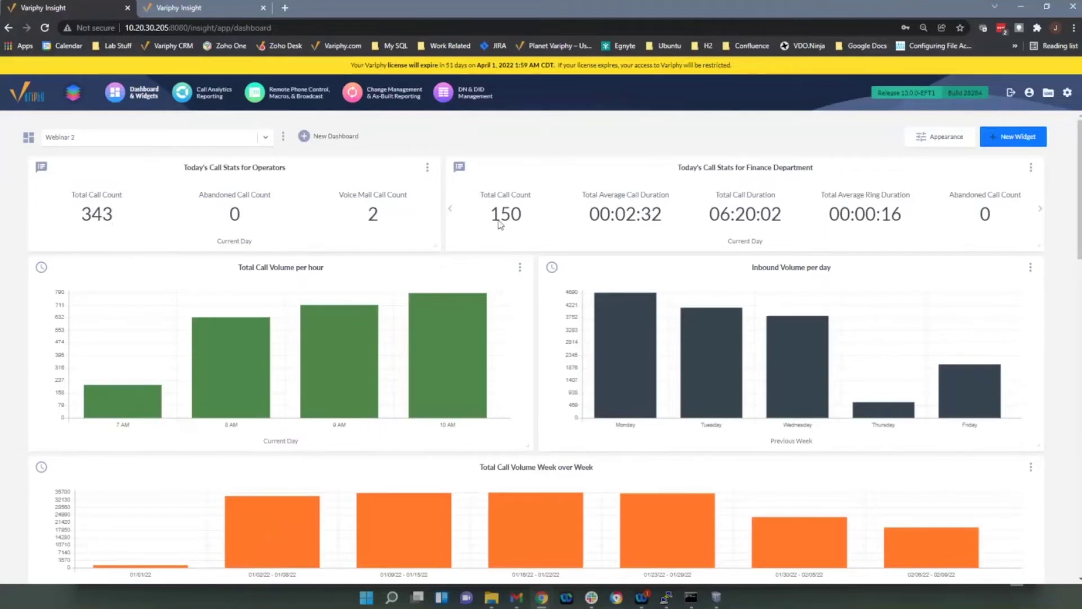
Step: Review the statistic types, source report and time period of the Today's Call Stats for Operators widget, and close its configuration without saving
click(430, 168)
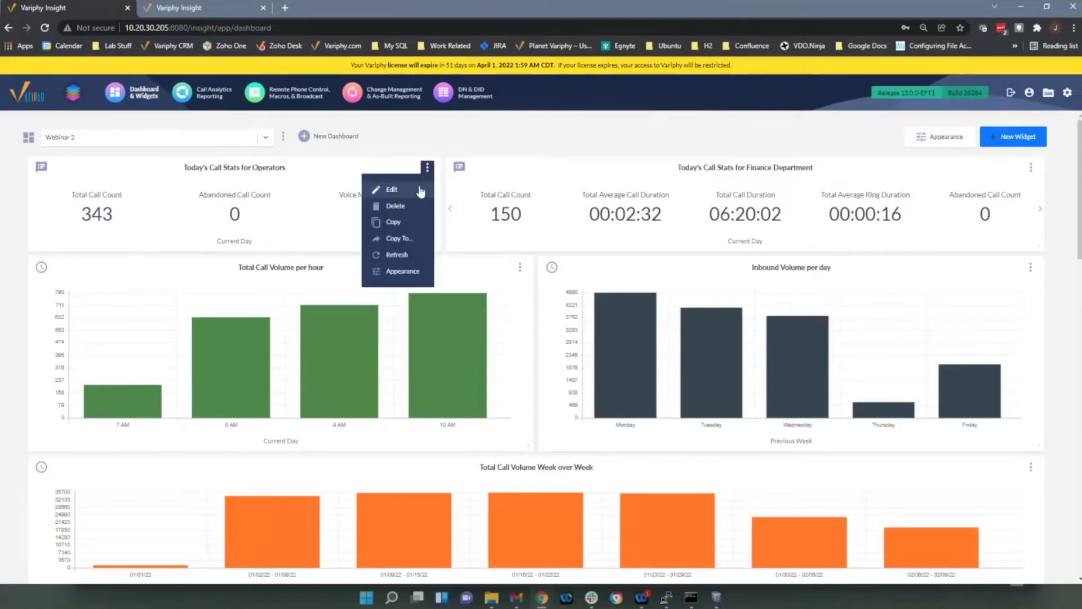
click(415, 192)
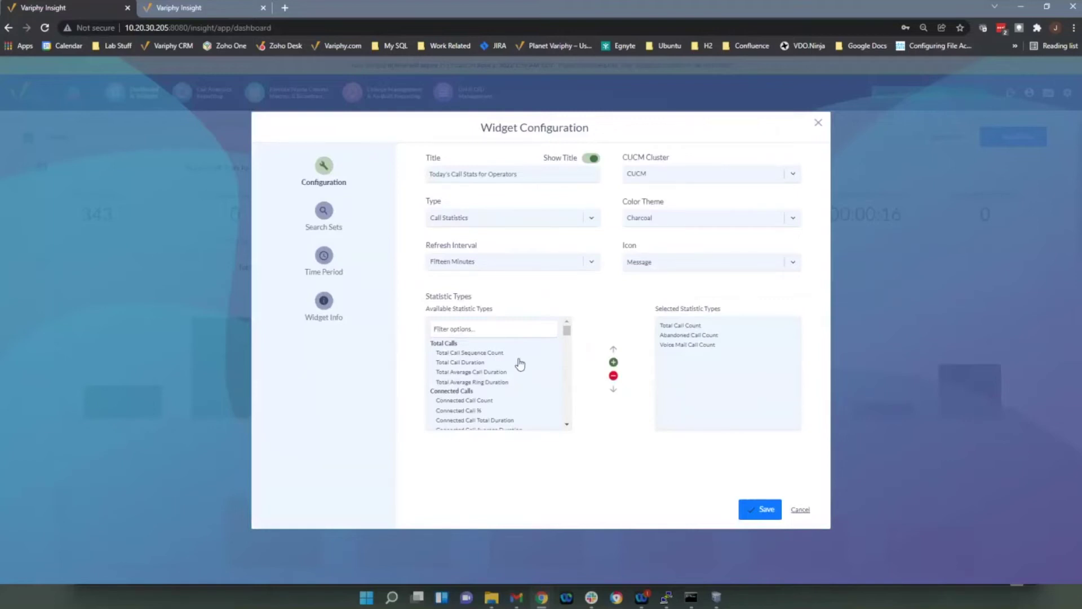
click(324, 212)
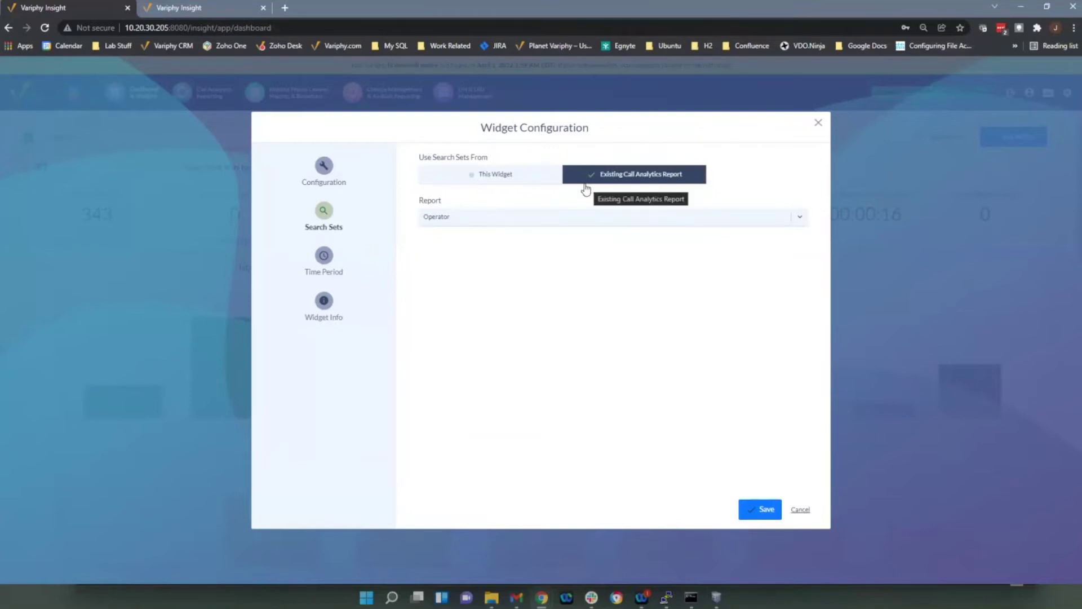
click(482, 224)
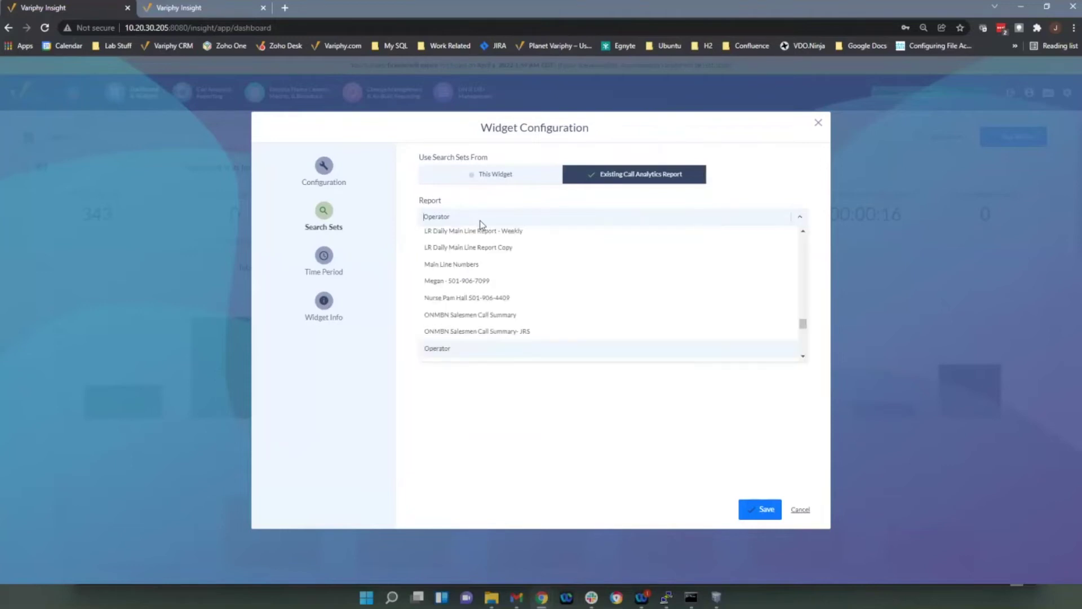
click(454, 352)
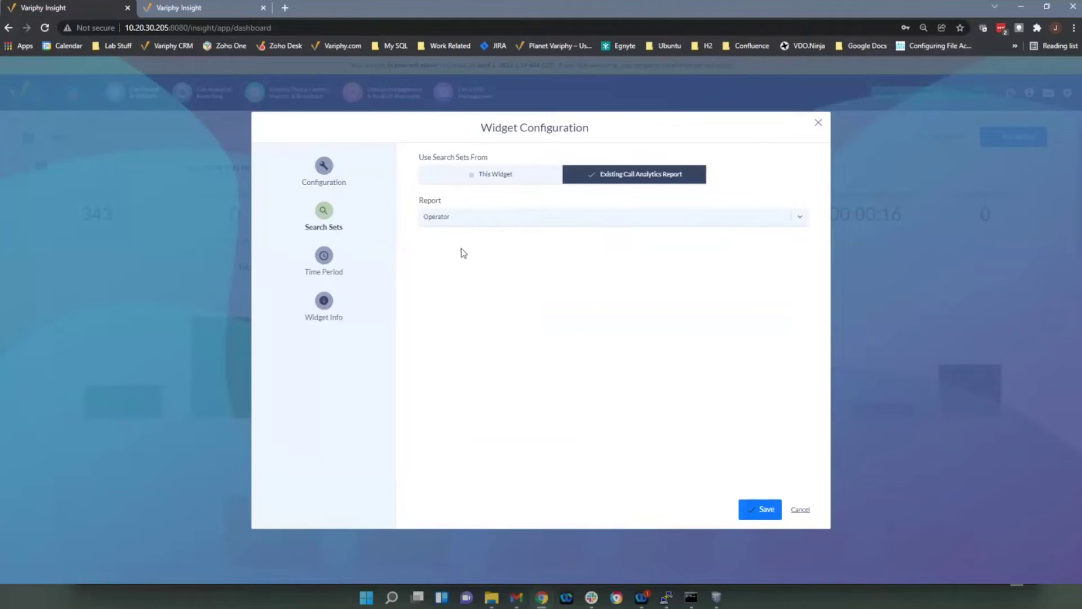
click(324, 256)
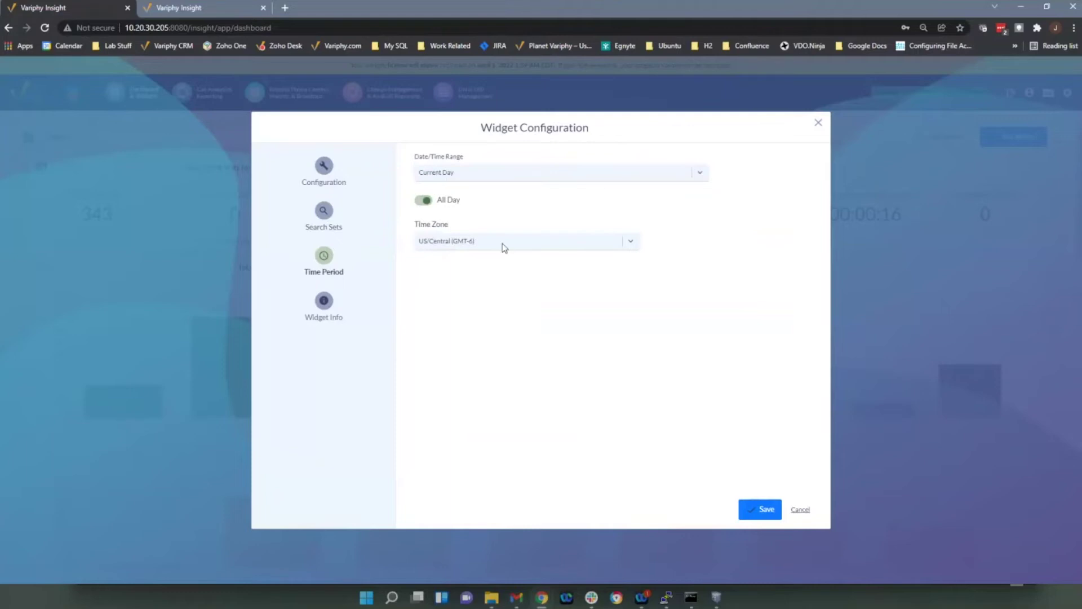
click(798, 510)
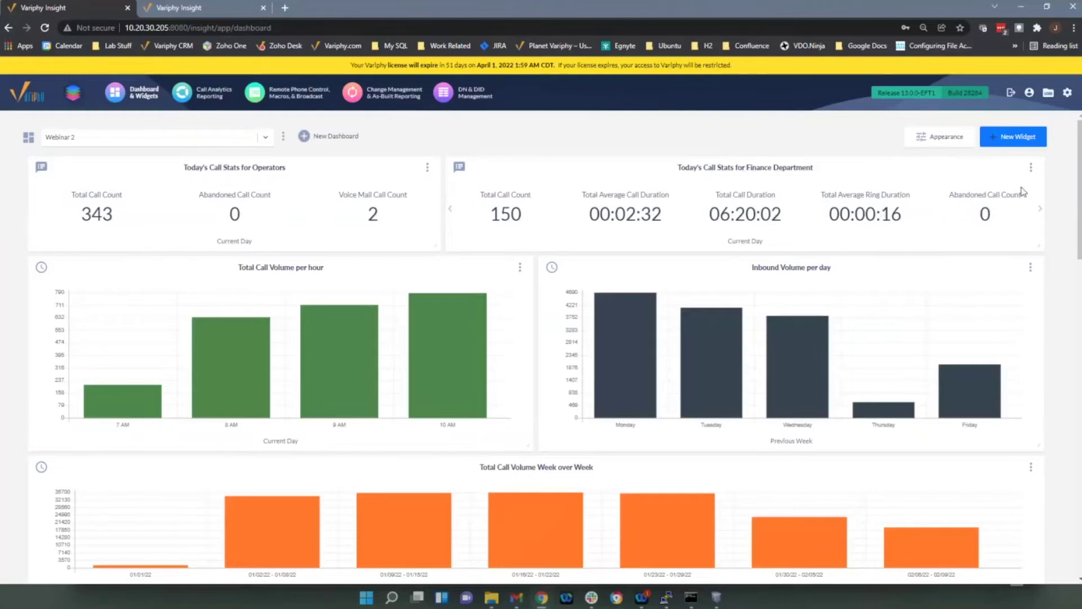
Step: Browse through all statistics in the Today's Call Stats for Finance Department widget and return to the first ones
click(1042, 213)
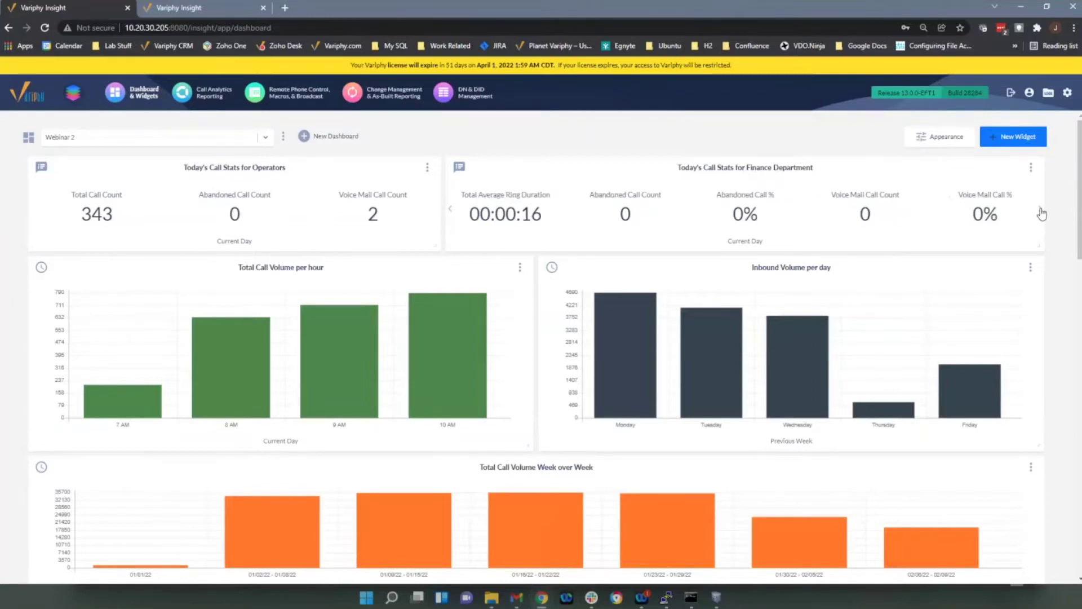
click(1042, 213)
click(1041, 214)
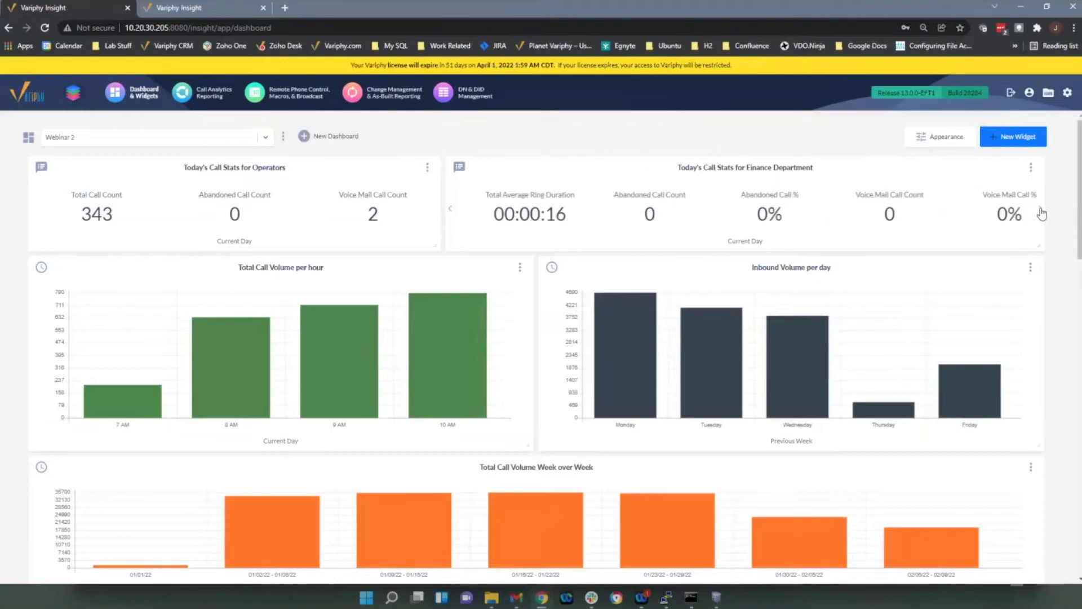
click(450, 216)
click(451, 216)
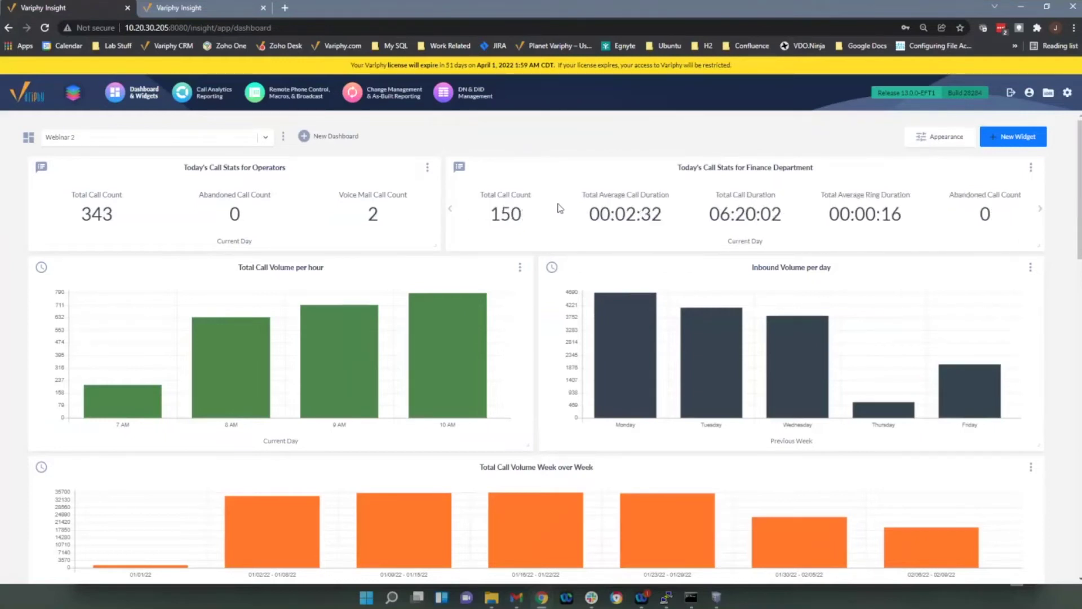
Step: Review the configuration and search sets of the Total Call Volume per hour widget, and close it without saving
scroll(650, 247, down, 1)
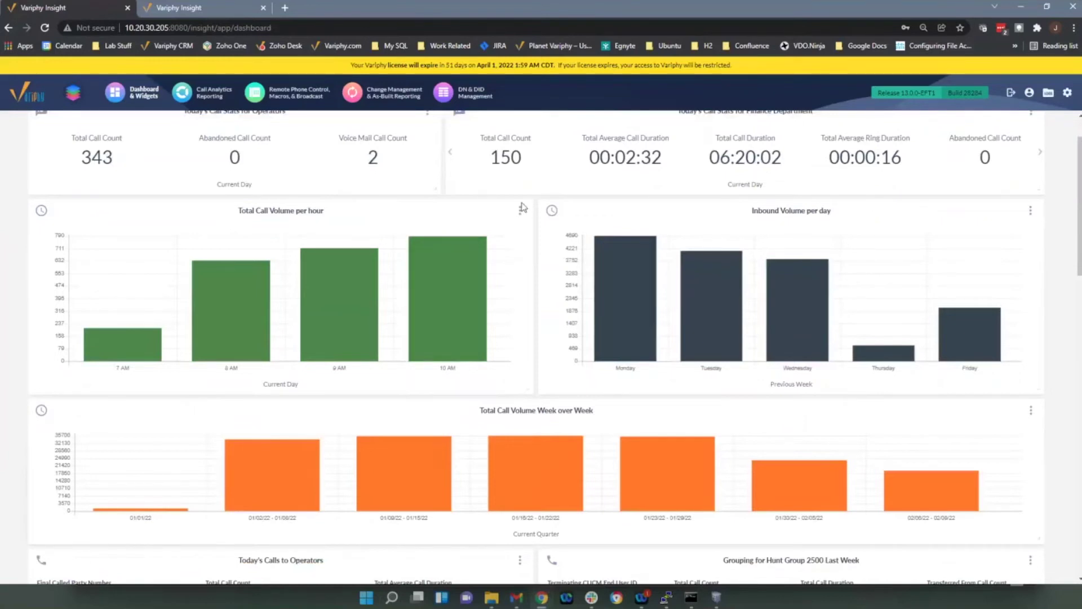
mouse_move(220, 330)
click(520, 213)
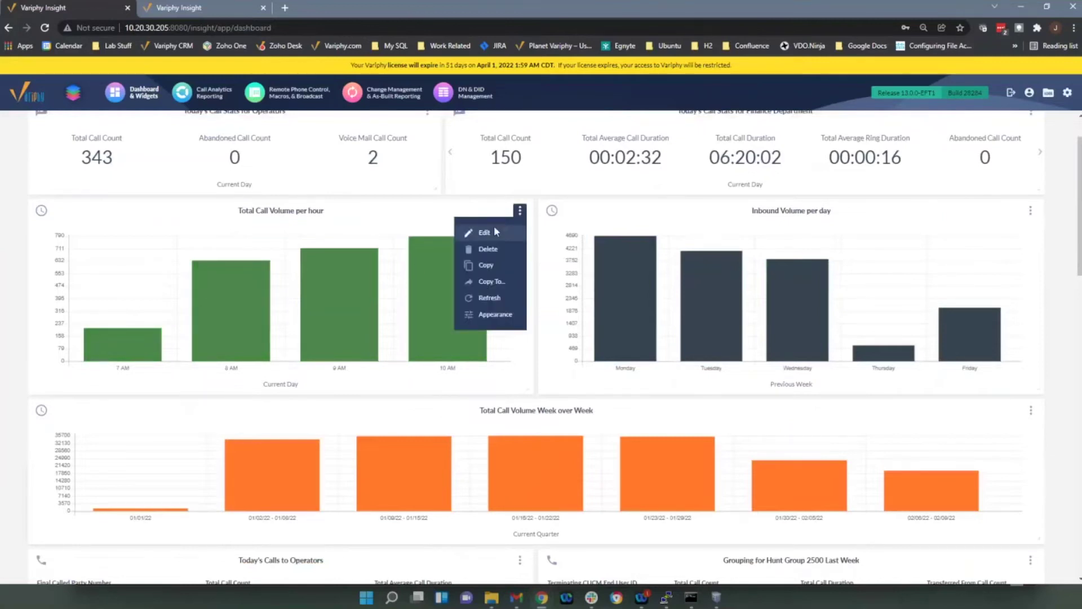
click(495, 231)
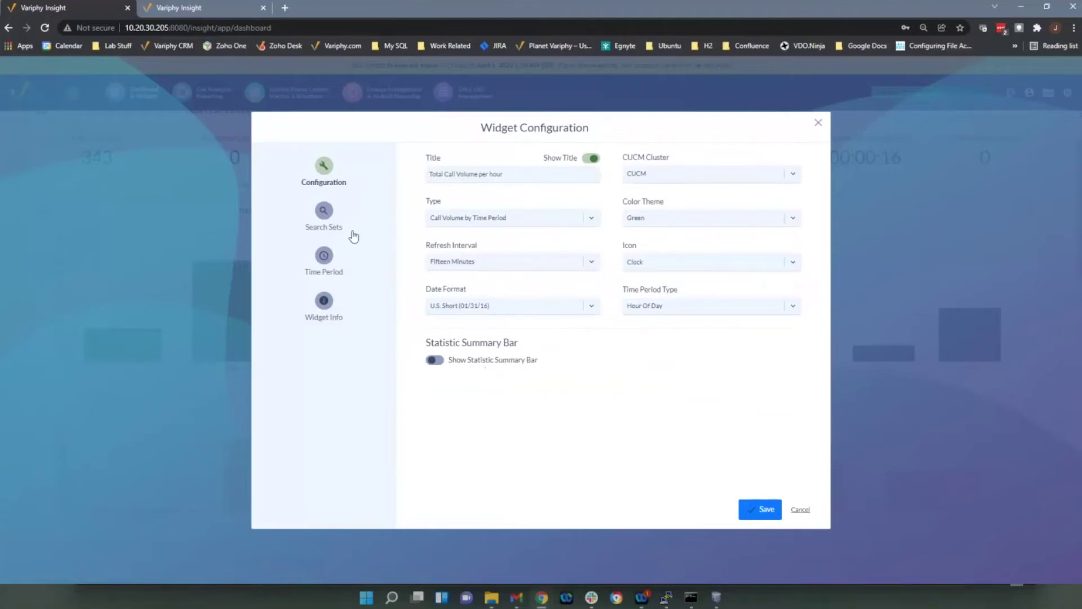
click(324, 214)
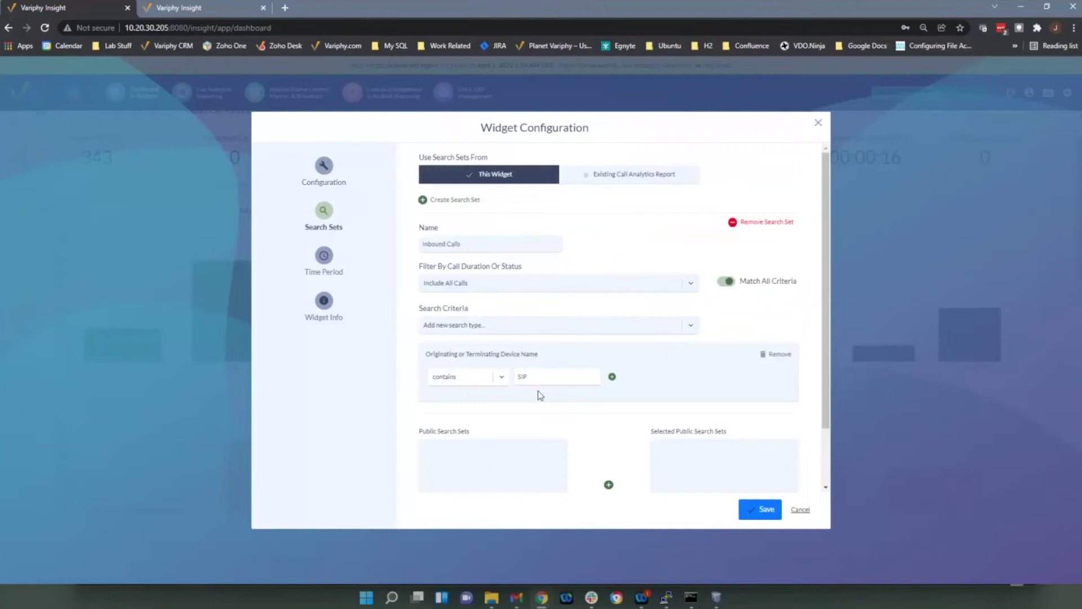
click(799, 510)
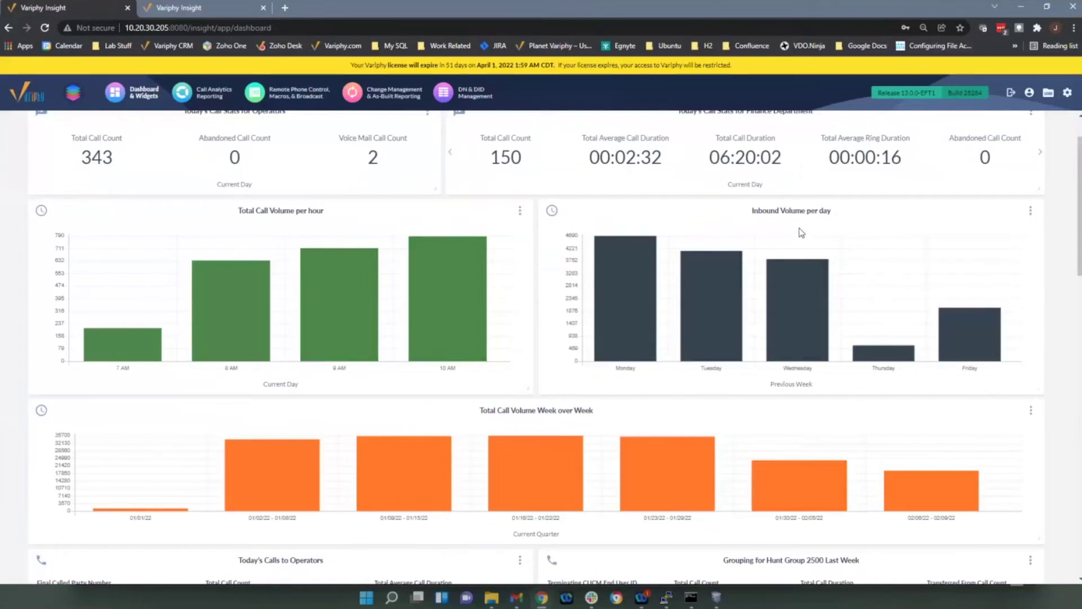
Step: Inspect the daily bars in the Inbound Volume per day widget and the weekly bars in the Total Call Volume Week over Week widget
mouse_move(803, 285)
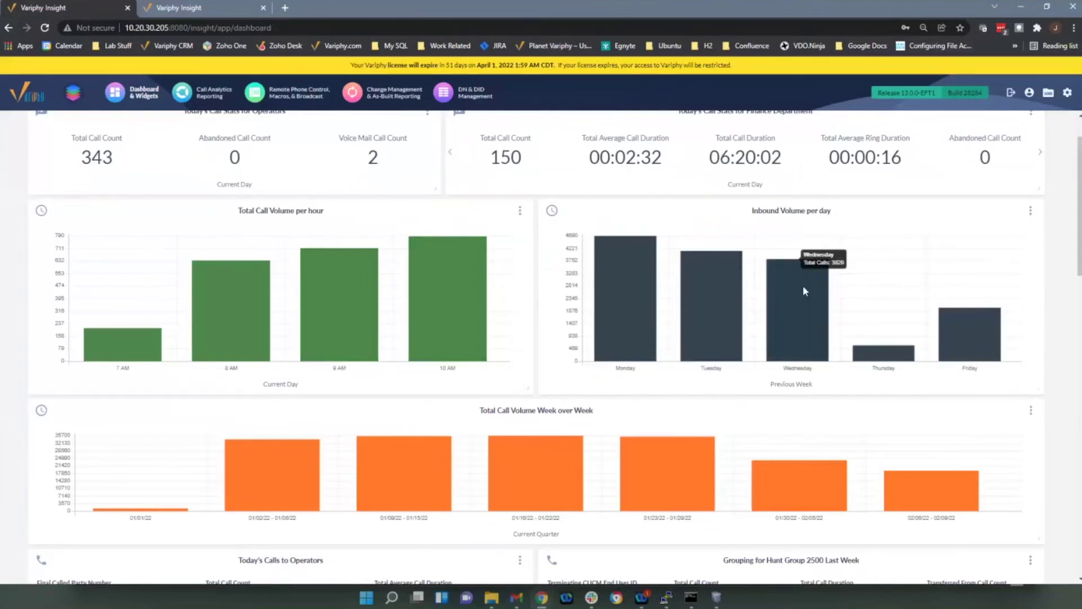
mouse_move(649, 278)
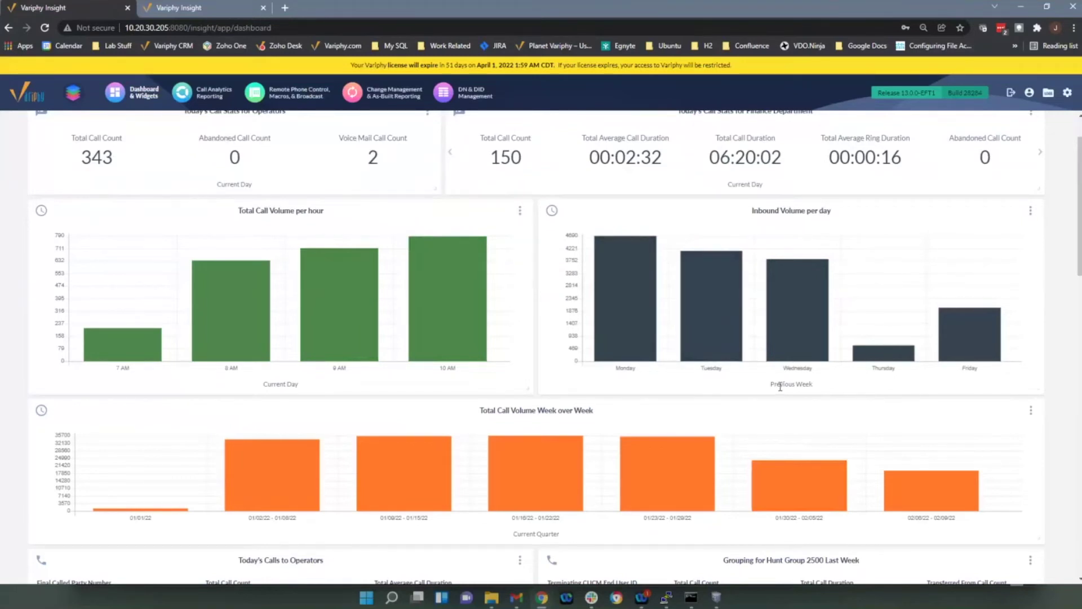
mouse_move(645, 309)
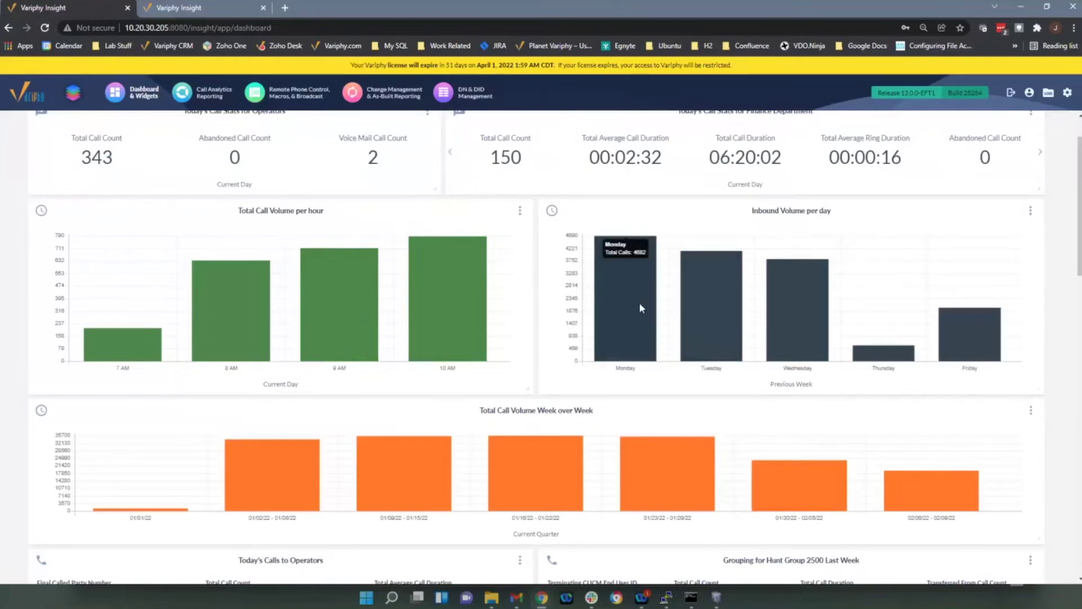
mouse_move(686, 294)
mouse_move(795, 307)
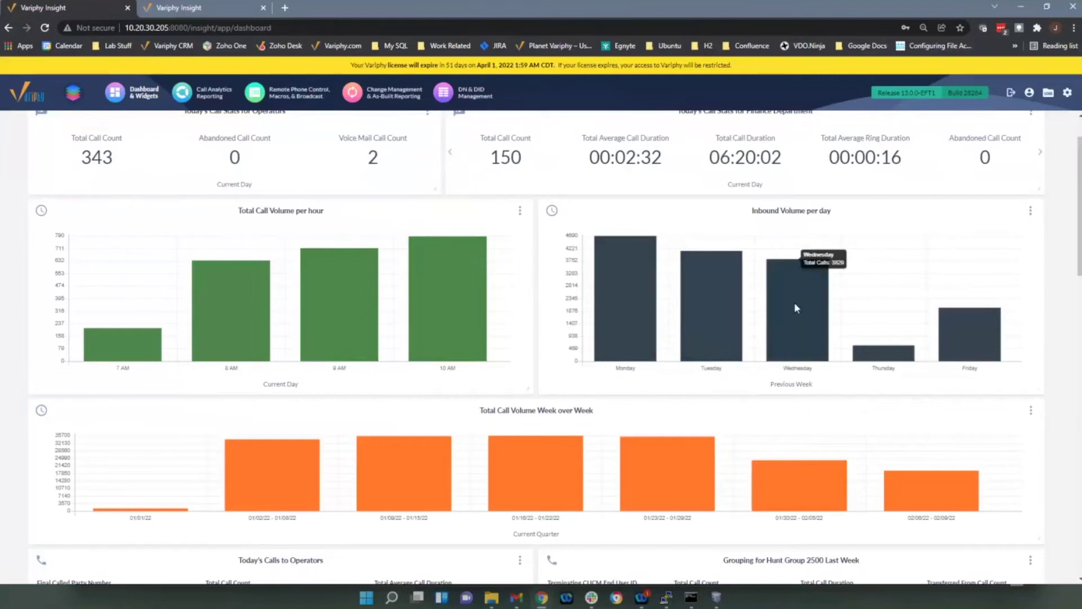
mouse_move(881, 356)
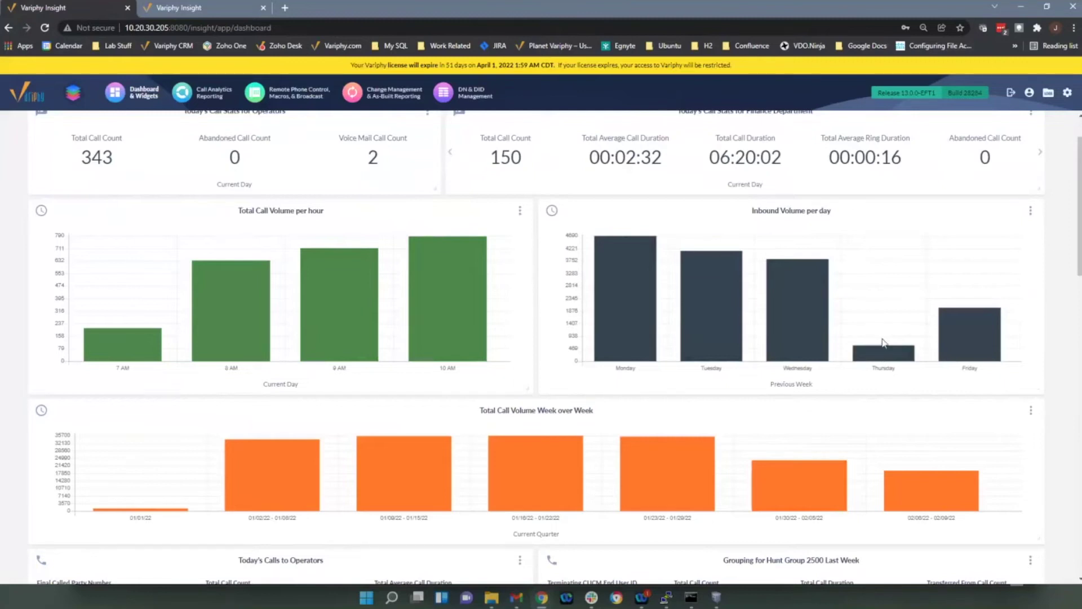
mouse_move(965, 321)
mouse_move(688, 361)
scroll(688, 360, down, 2)
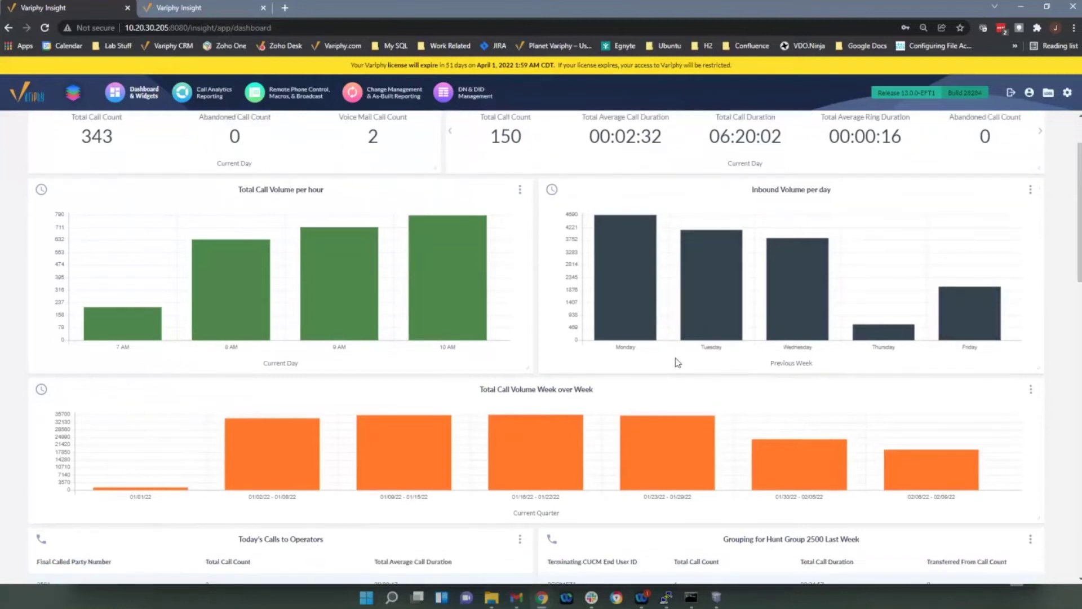
mouse_move(558, 364)
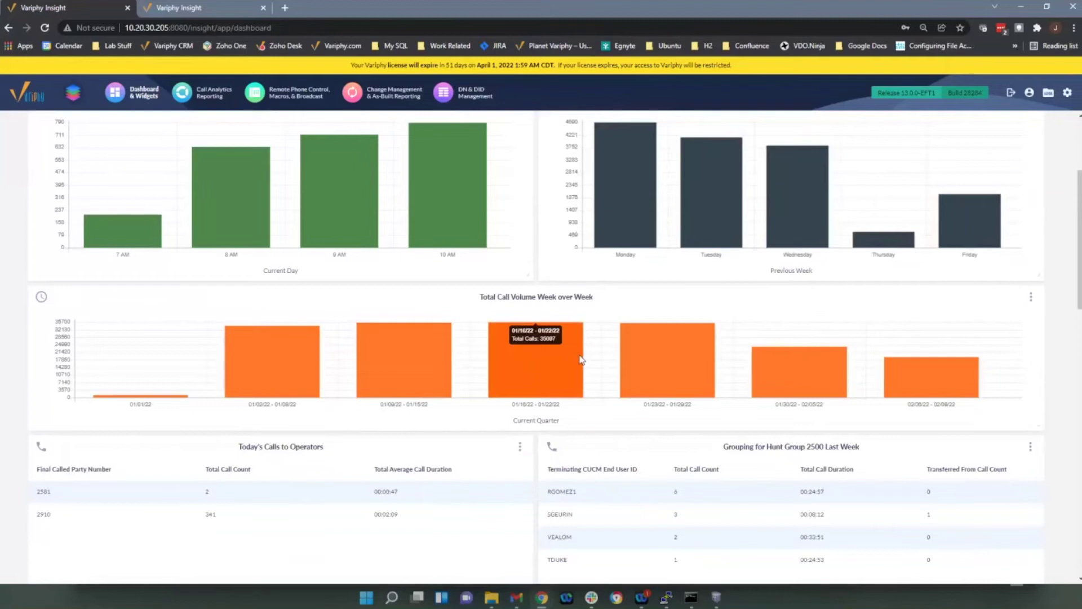
scroll(536, 371, down, 1)
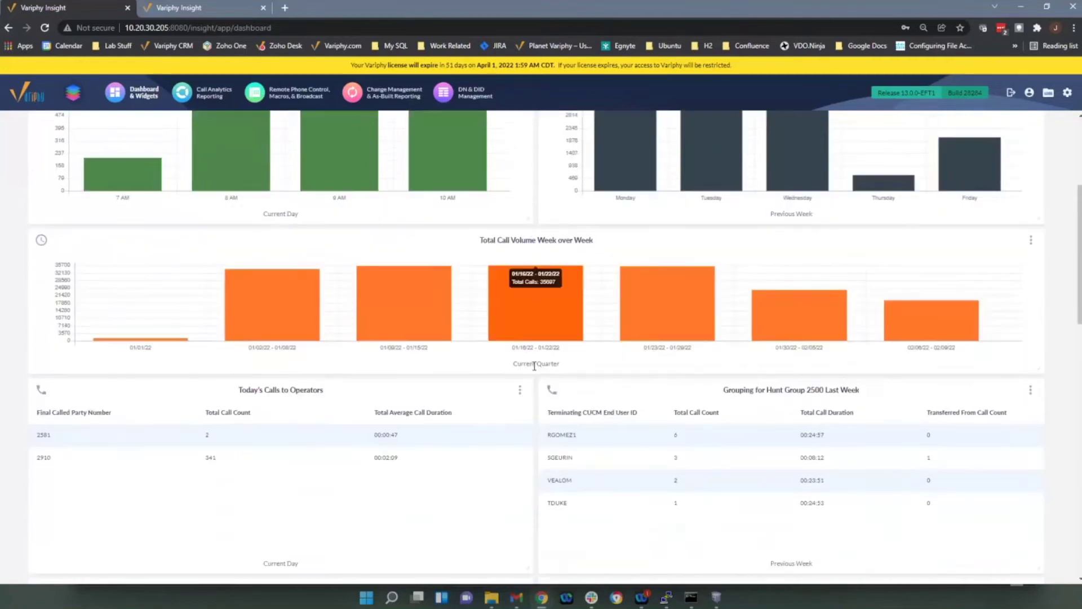
Step: Review the grouping settings and source report of the Today's Calls to Operators widget, close without saving, and highlight number 2910 in its results
scroll(534, 365, down, 1)
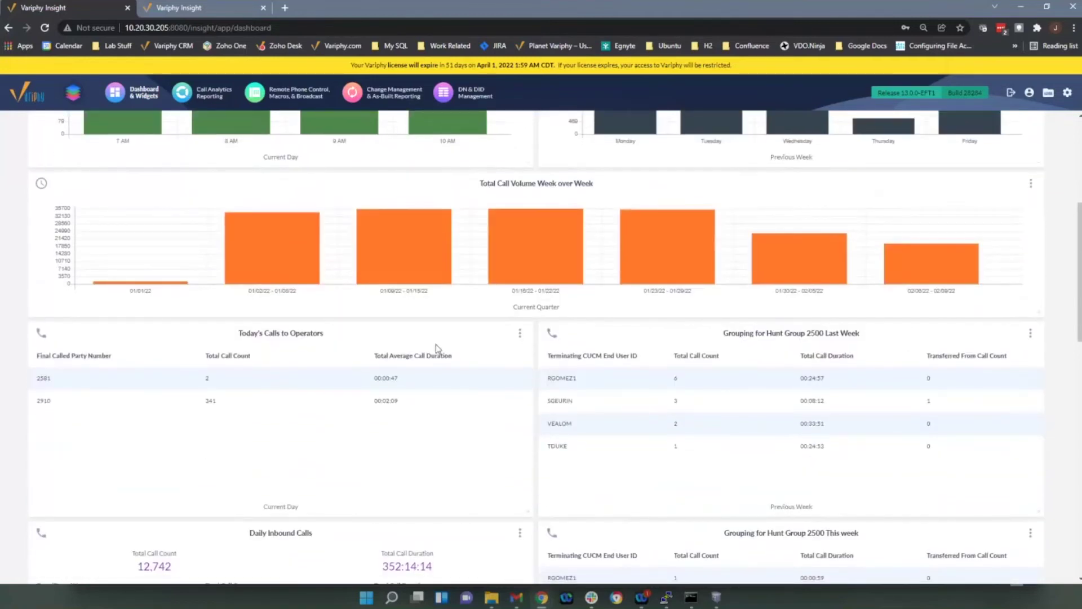
scroll(439, 342, down, 1)
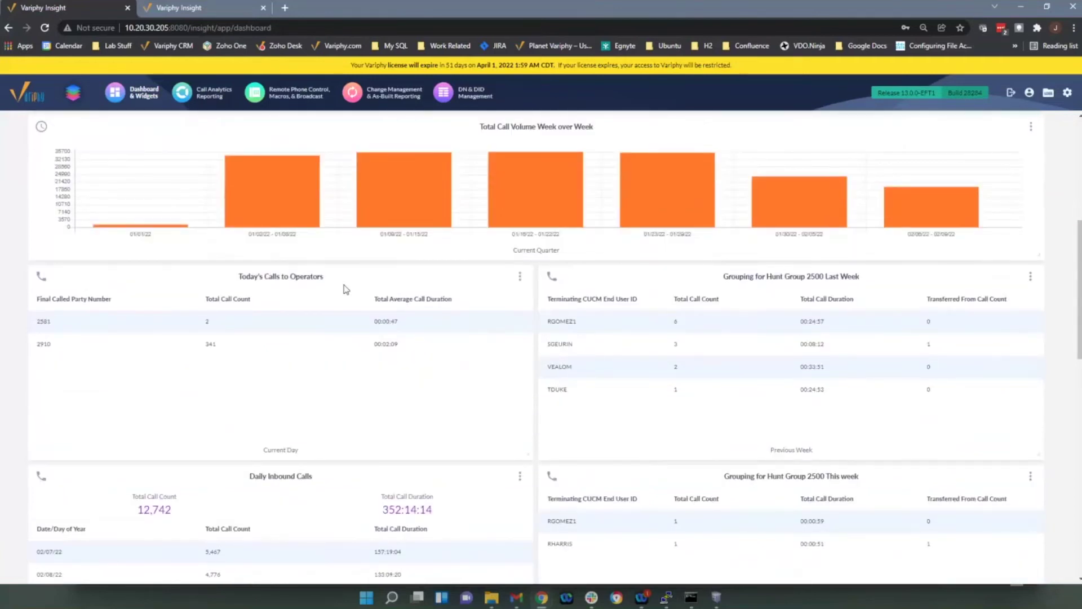
click(520, 276)
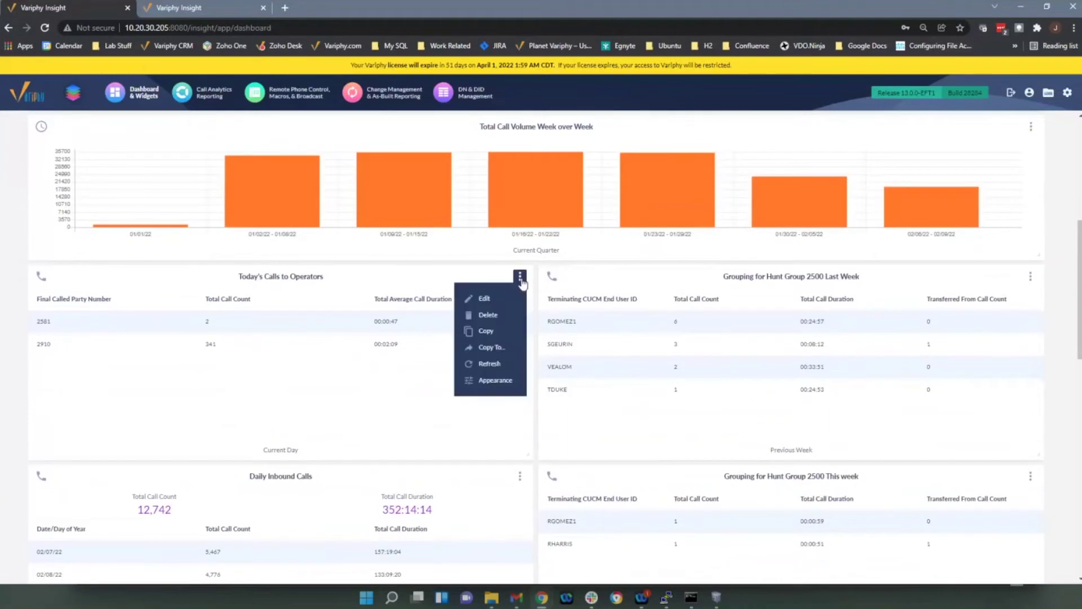
click(492, 295)
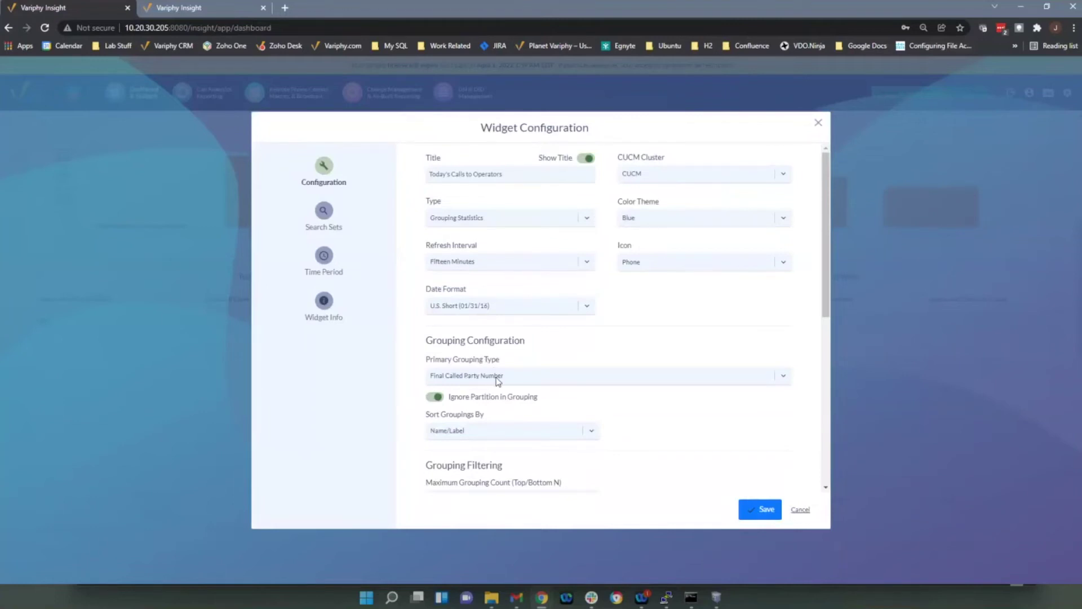
scroll(639, 393, down, 1)
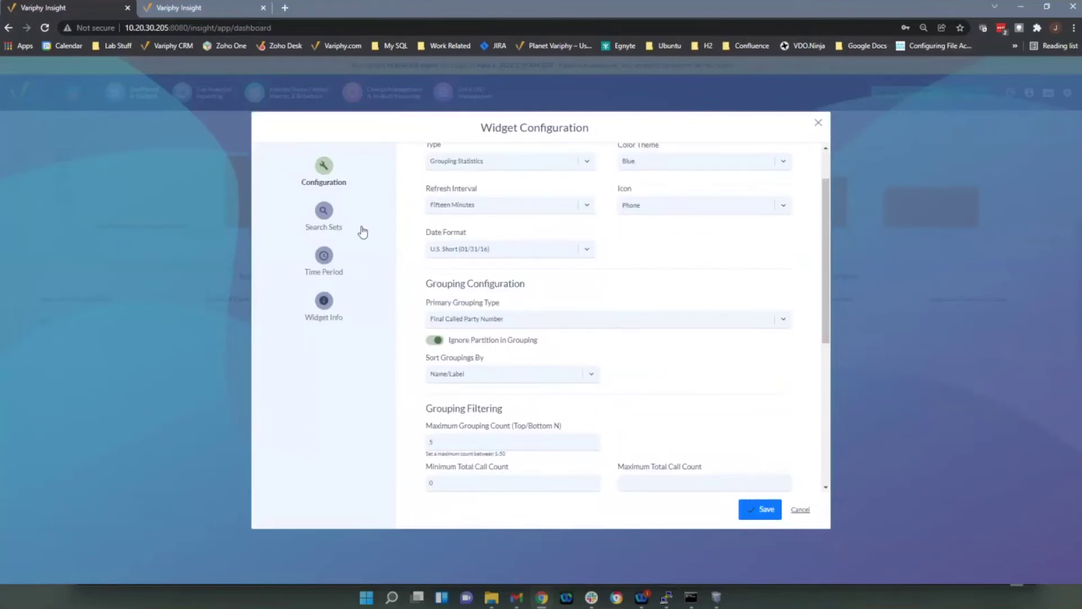
click(325, 215)
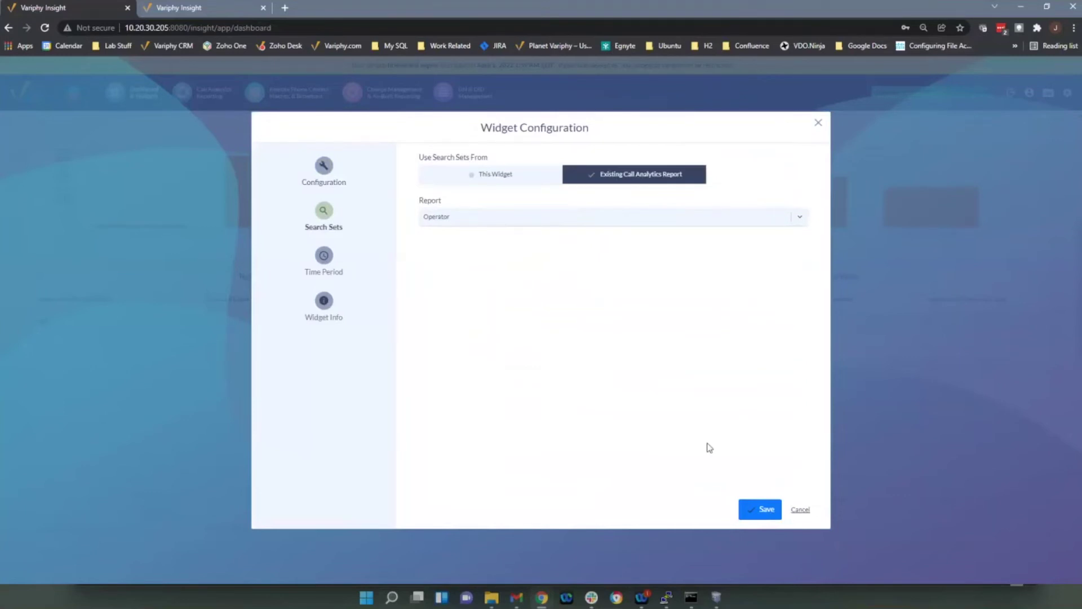
click(803, 510)
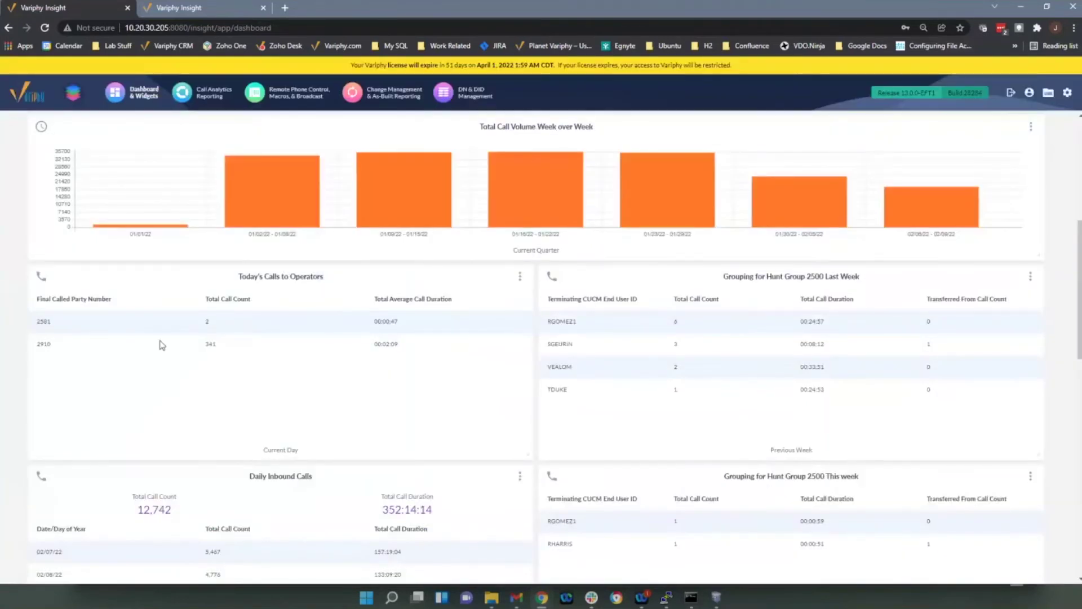
double_click(43, 344)
Step: Look through the grouping sort options of the Grouping for Hunt Group 2500 Last Week widget, and close its configuration without saving
scroll(641, 382, down, 1)
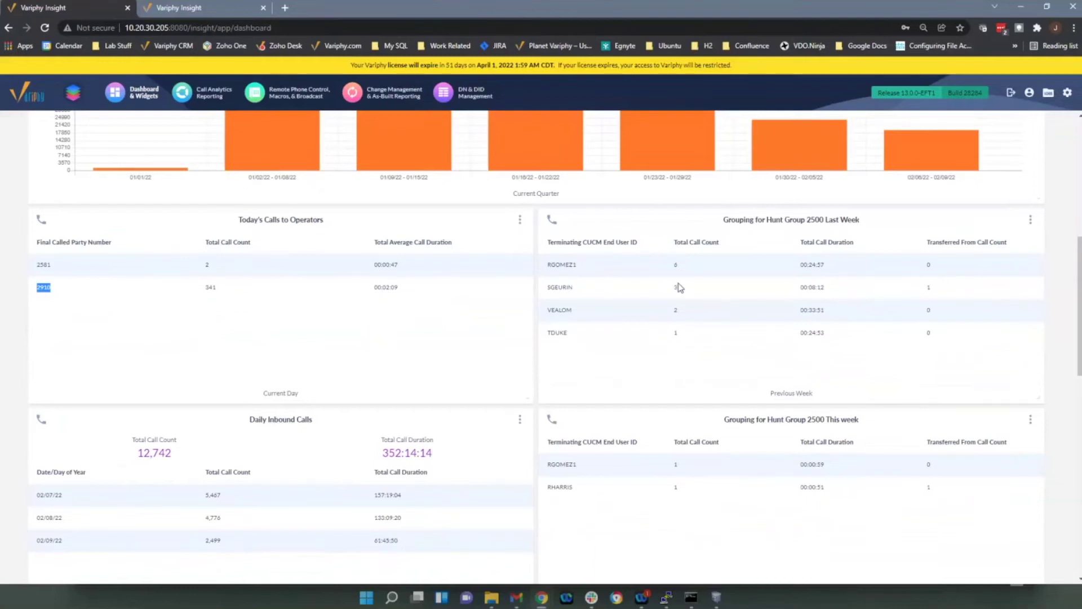
click(1031, 221)
click(995, 242)
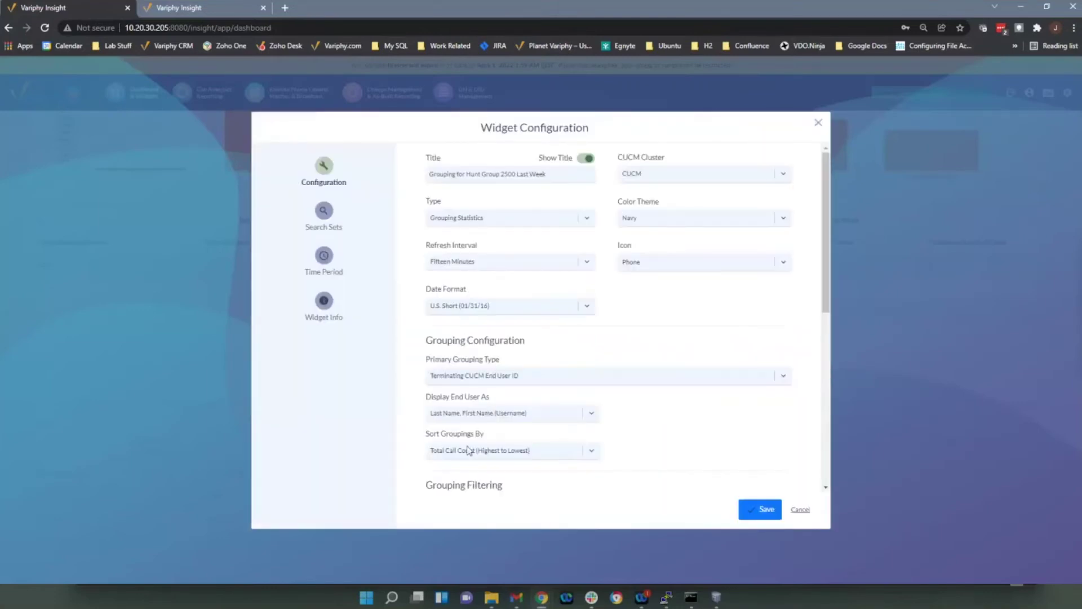
click(568, 455)
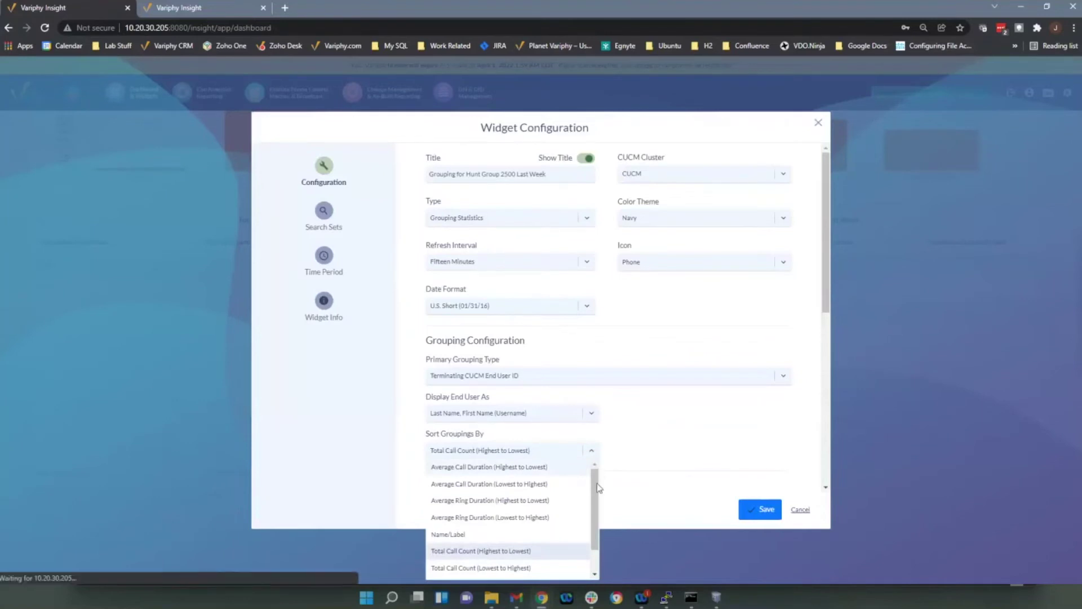
scroll(596, 494, down, 1)
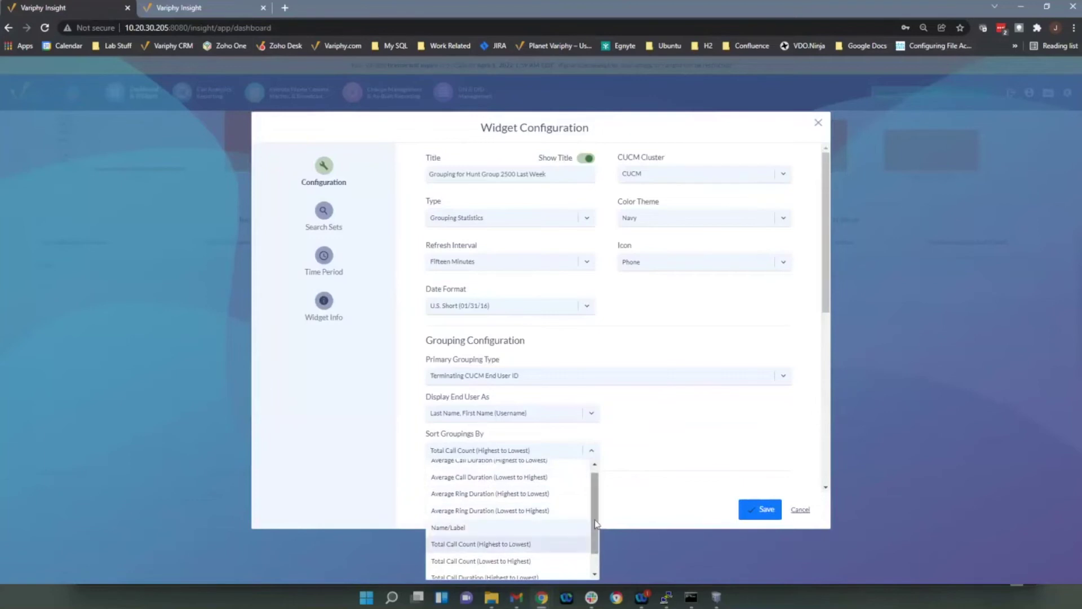
scroll(594, 520, down, 1)
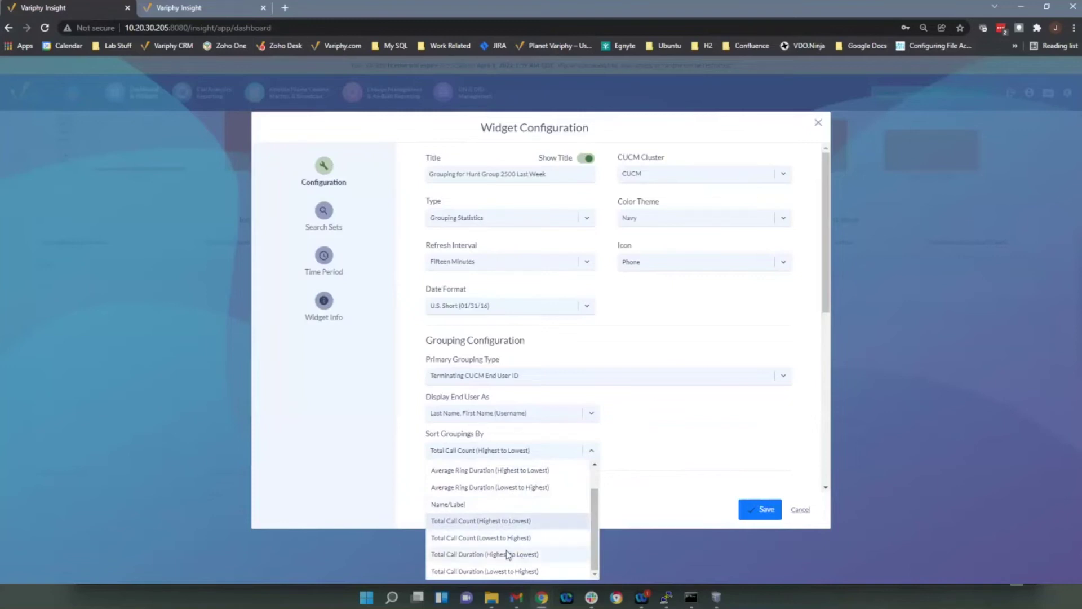
click(702, 515)
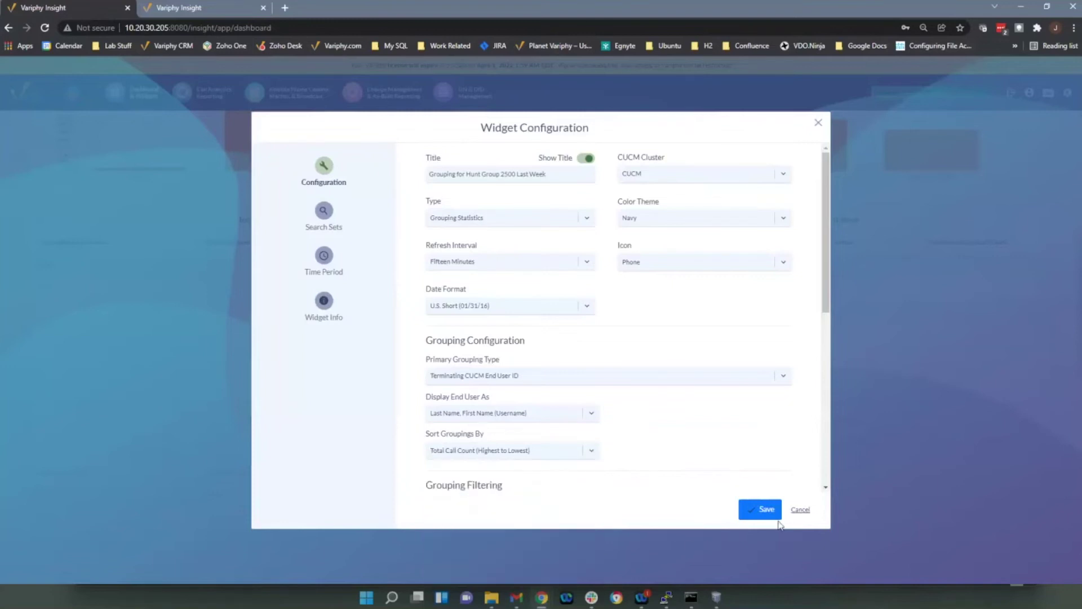
click(800, 510)
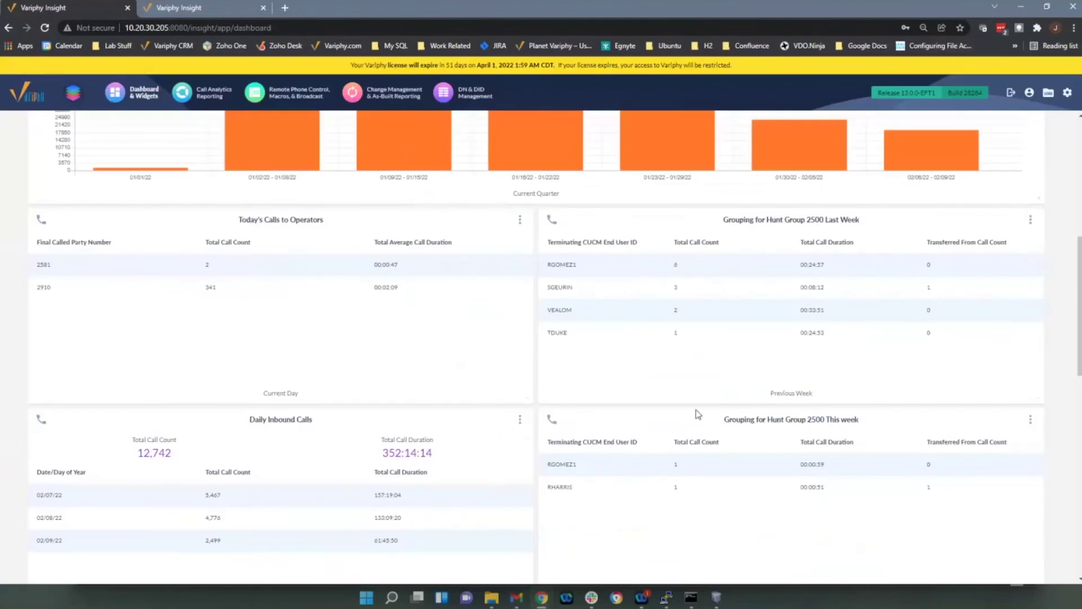
Step: Compare days in the Daily Concurrent Calls chart by hiding and restoring the 02/07/22, 02/08/22 and 02/06/22 series
scroll(698, 404, down, 1)
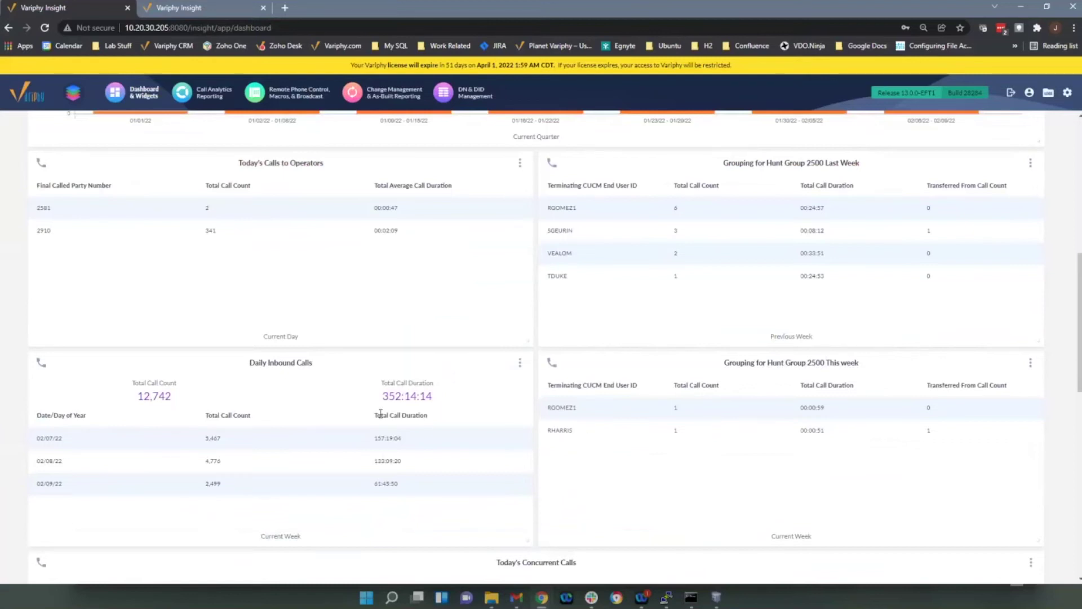
scroll(380, 414, down, 1)
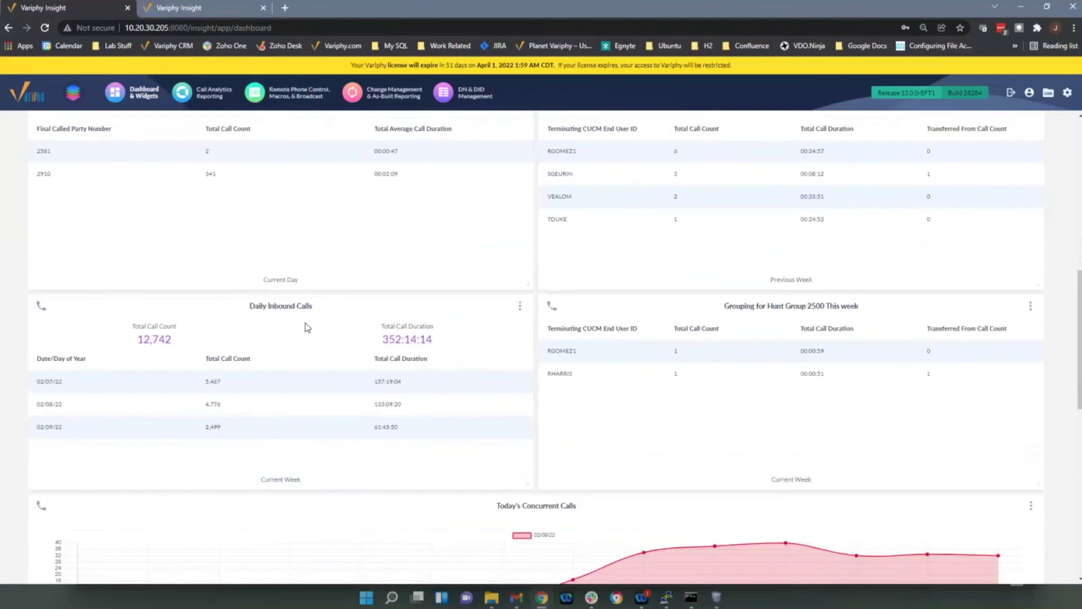
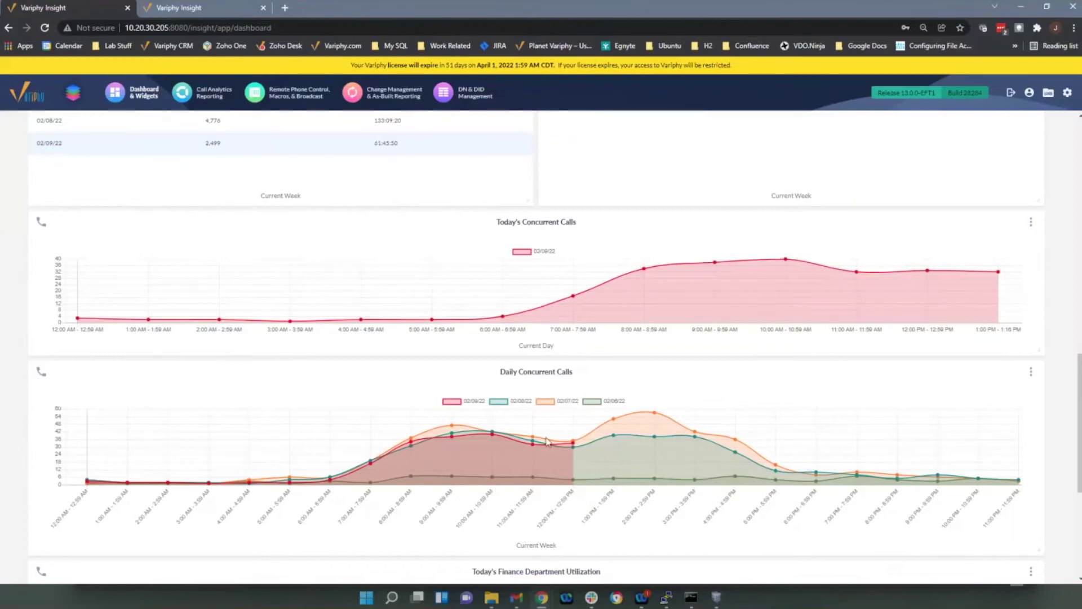
click(547, 405)
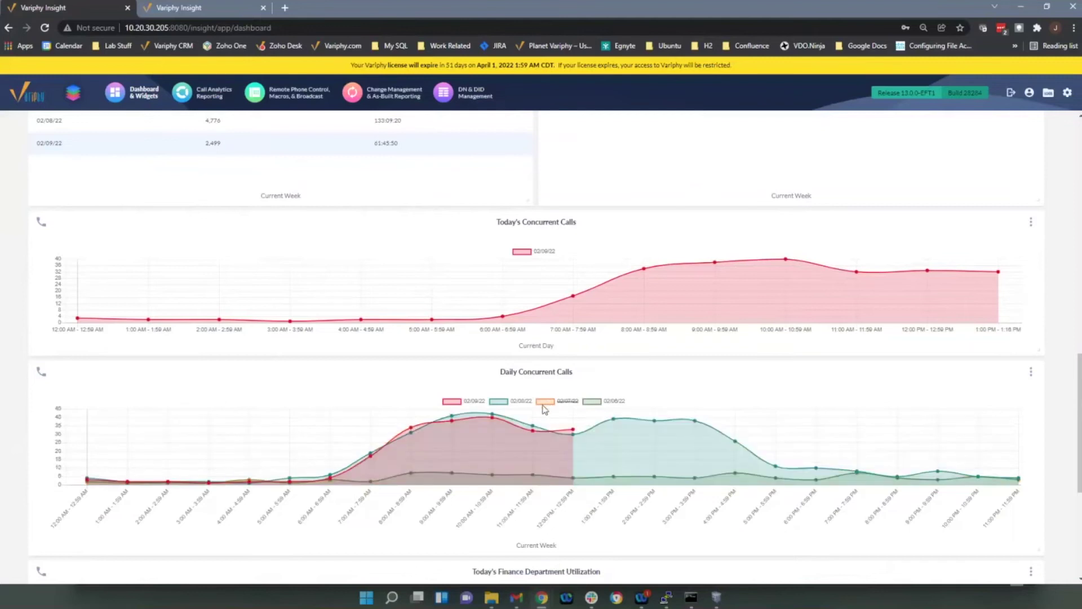
click(500, 404)
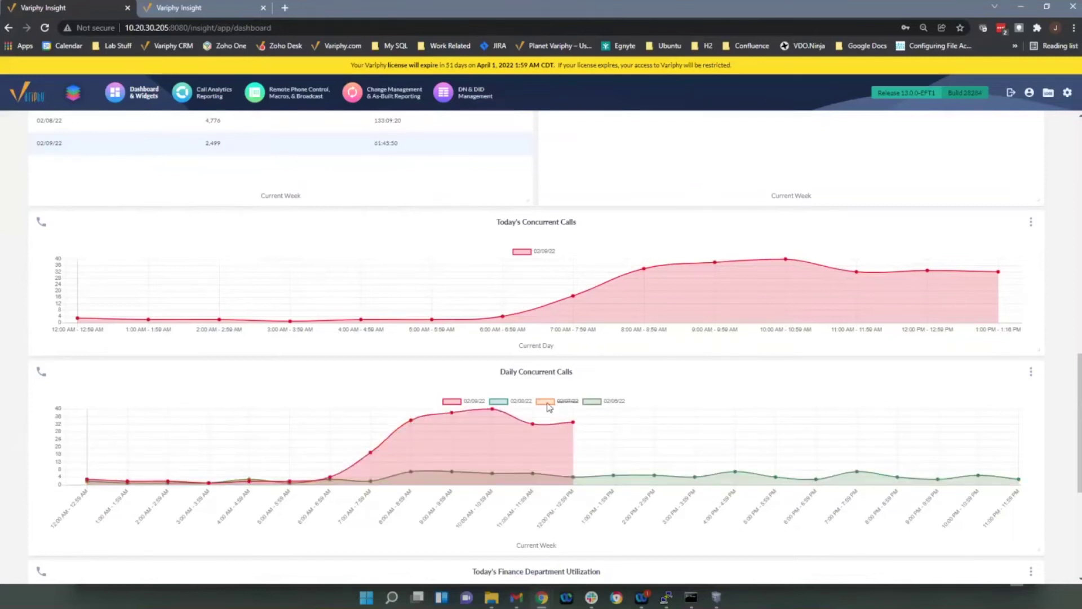
click(553, 405)
click(502, 403)
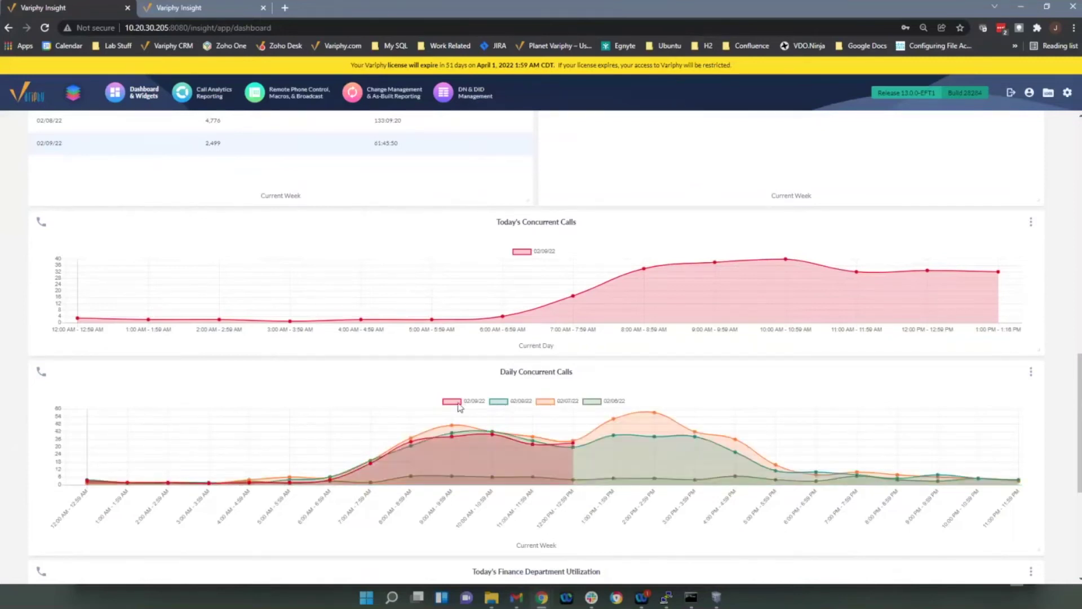
click(593, 404)
click(593, 403)
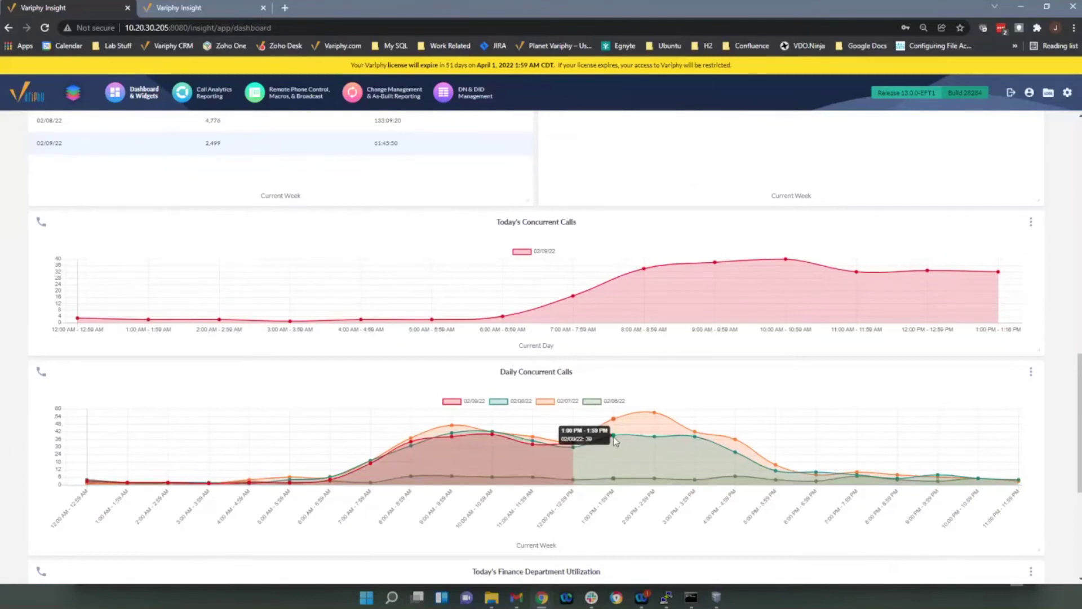
scroll(612, 443, down, 1)
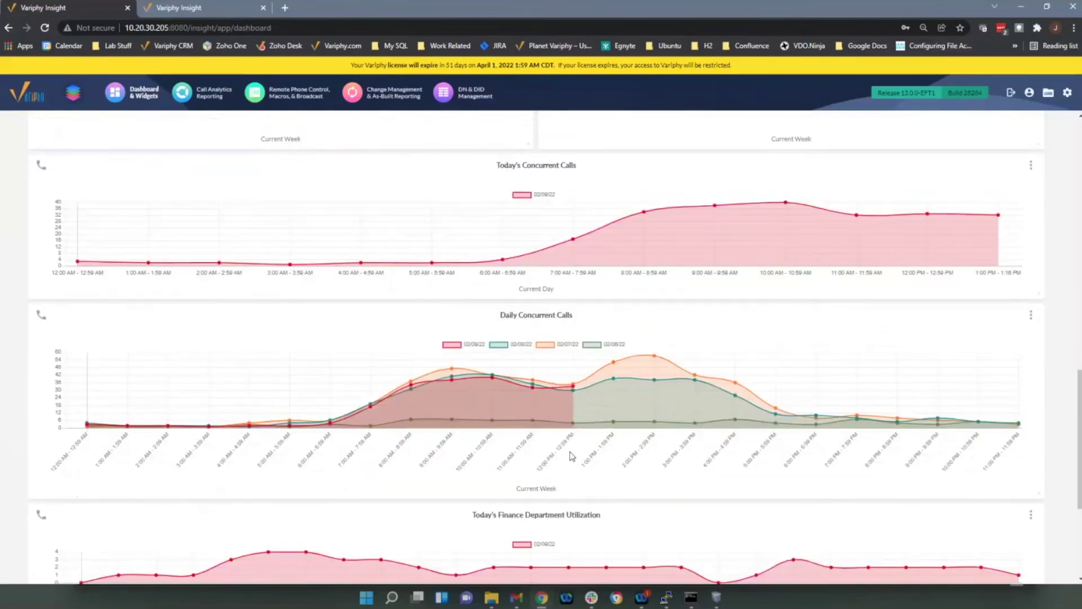
Step: Review the configuration and data aggregate interval options of the Today's Finance Department Utilization widget, and close it without saving
scroll(626, 444, down, 3)
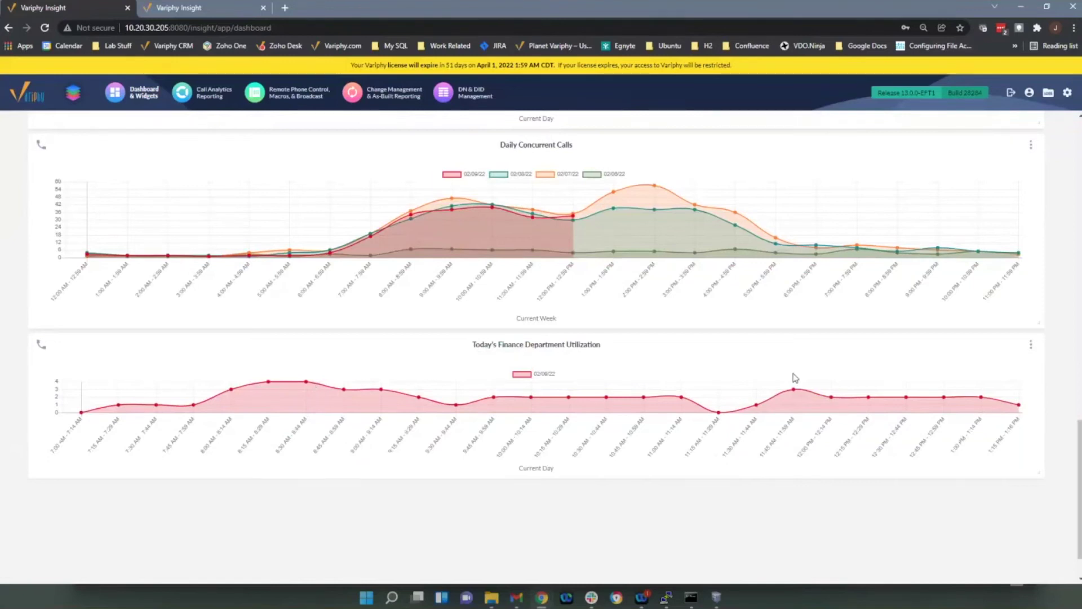
click(1034, 349)
click(976, 364)
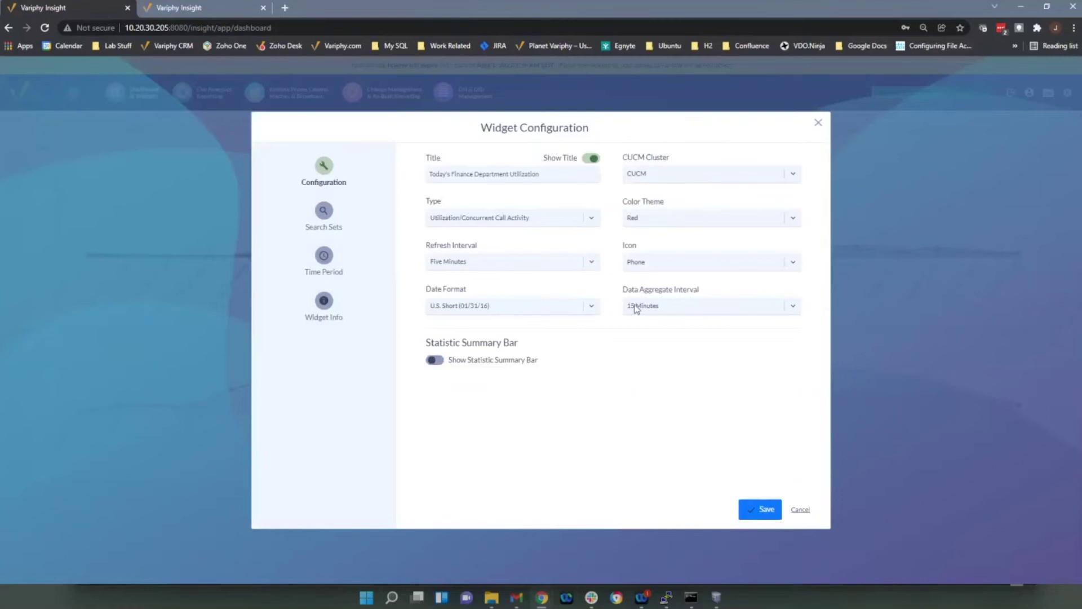
click(793, 308)
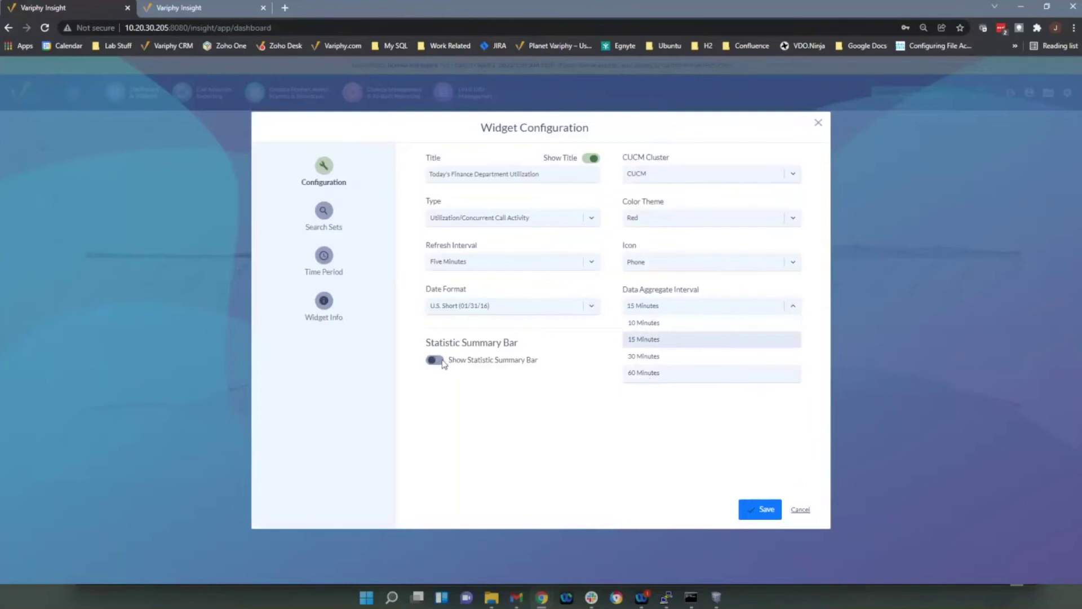
click(796, 511)
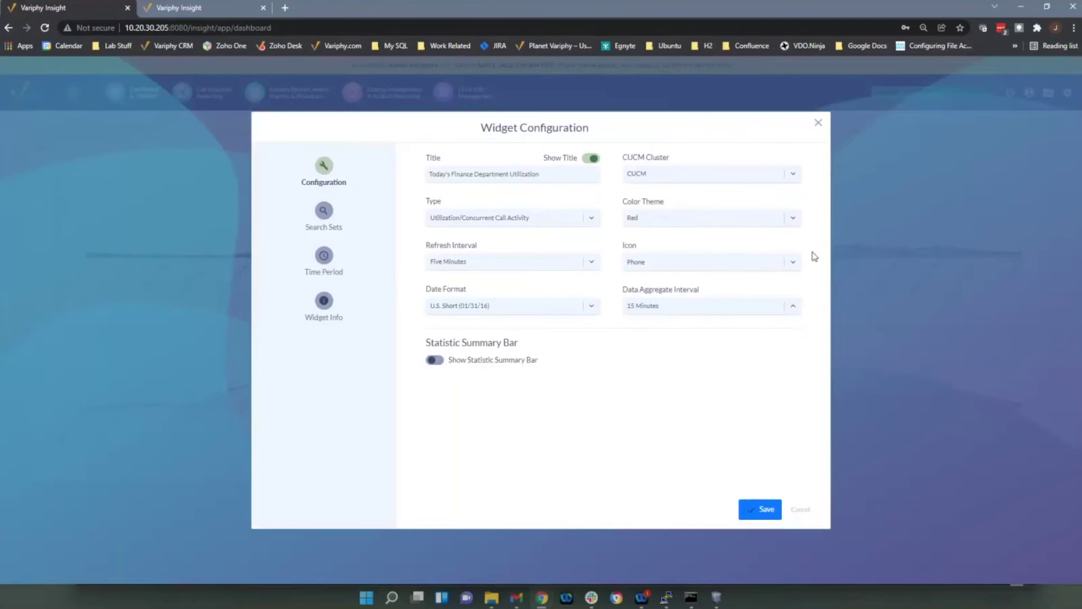
click(818, 123)
scroll(714, 344, down, 2)
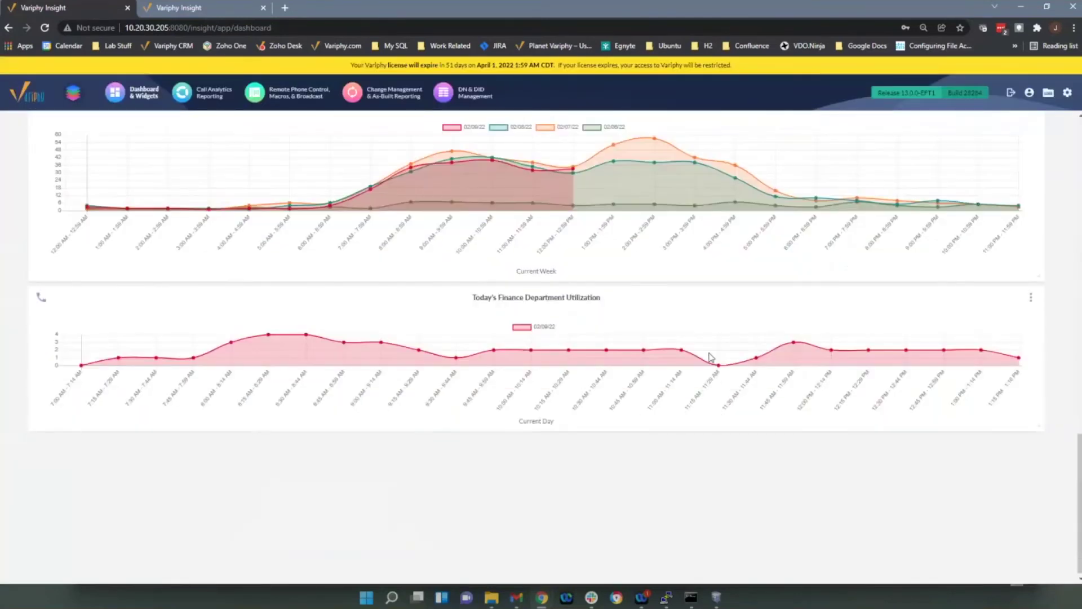
scroll(708, 358, up, 3)
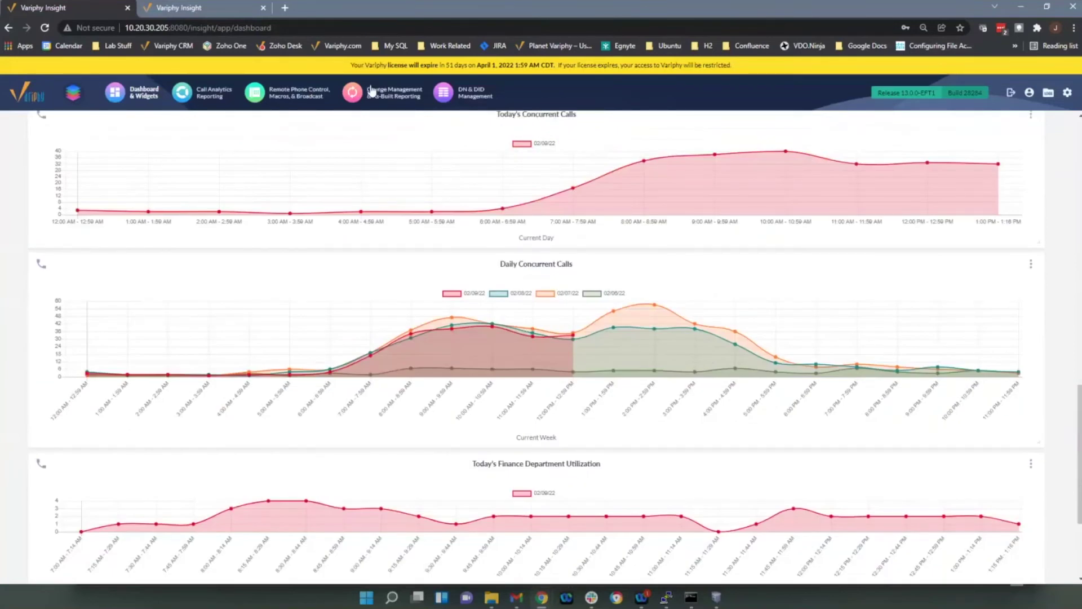
Step: Review the widget types offered for CUBE/IOS Call Analytics when adding a widget to the Cube dashboard, and cancel the wizard
click(209, 8)
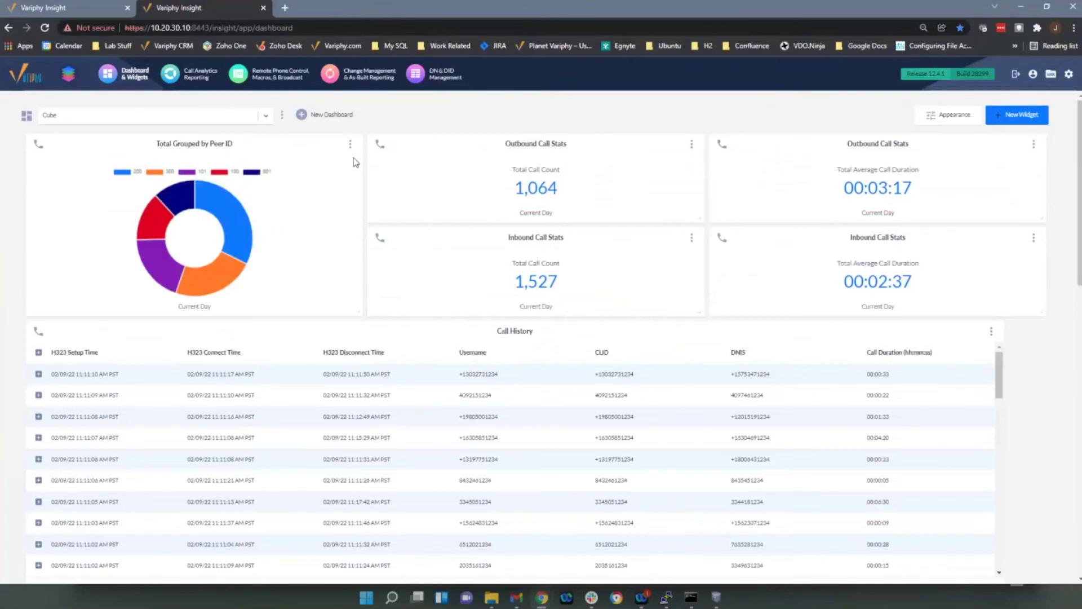
click(1022, 115)
click(516, 286)
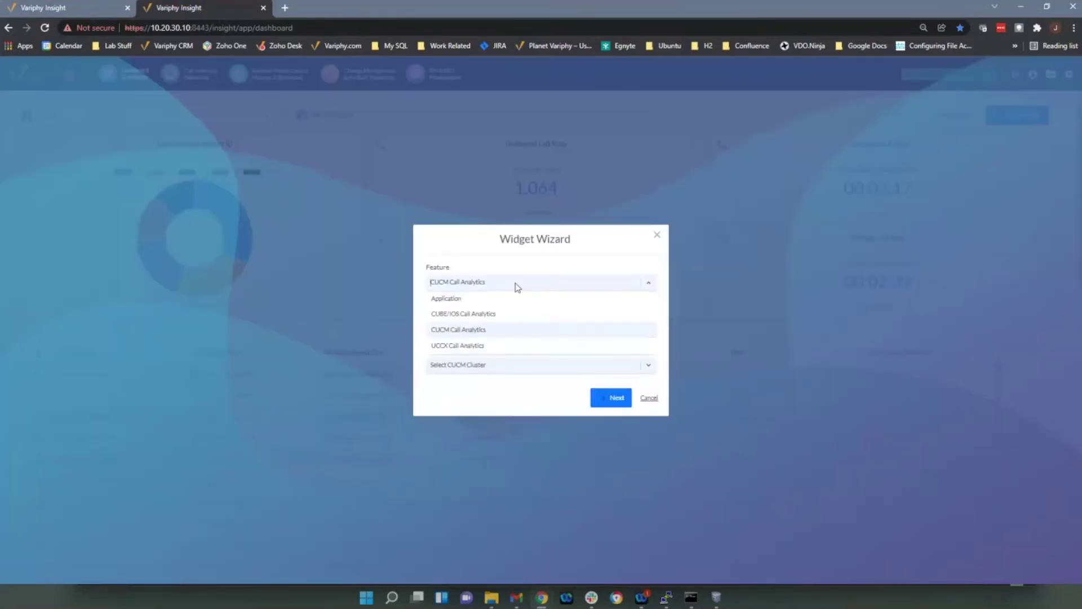
click(490, 315)
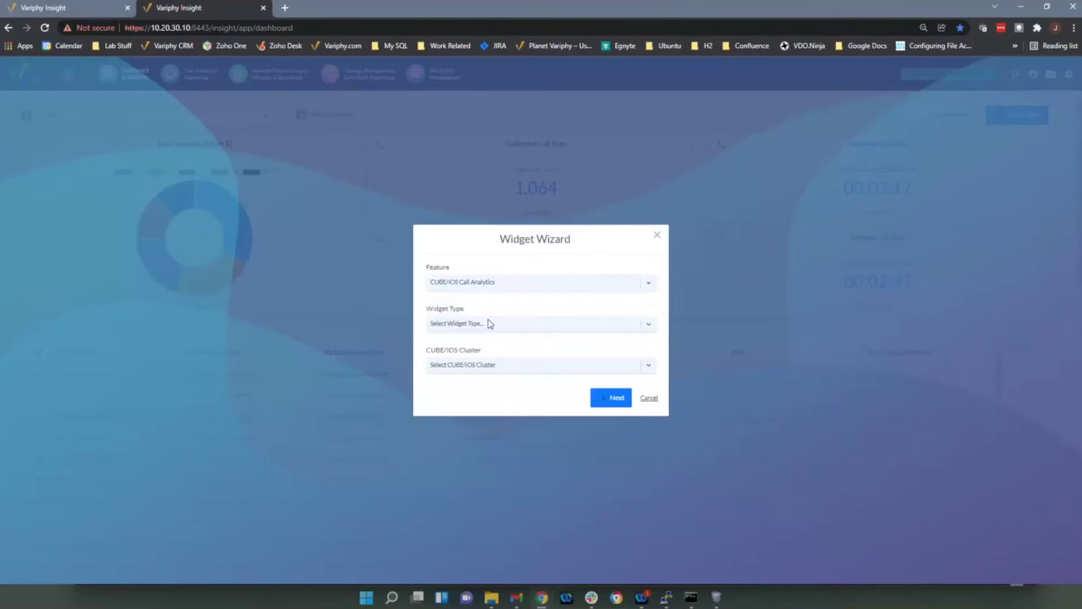
click(485, 327)
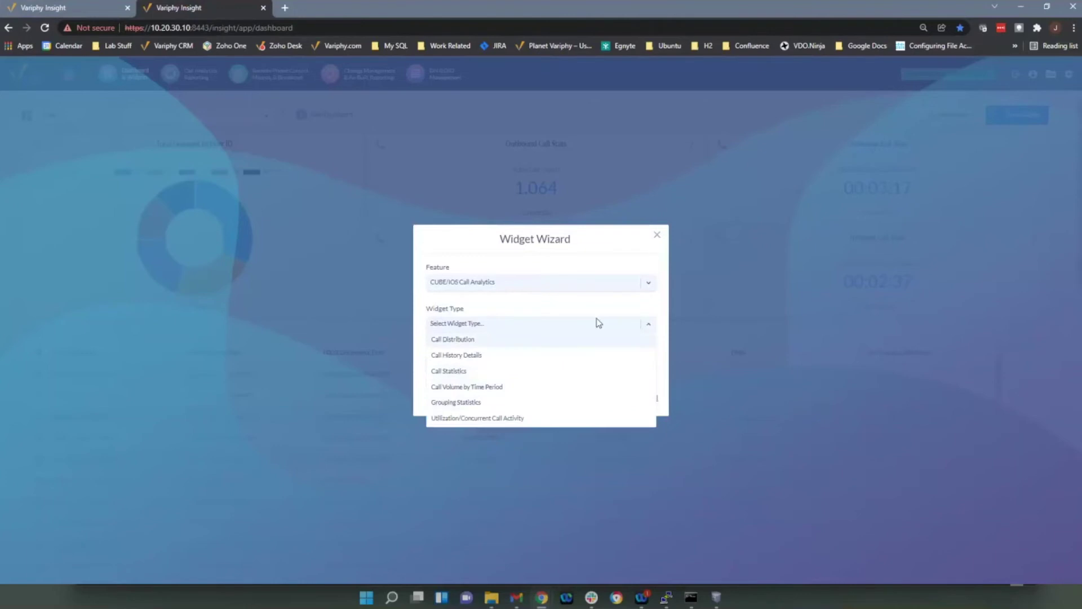
click(657, 235)
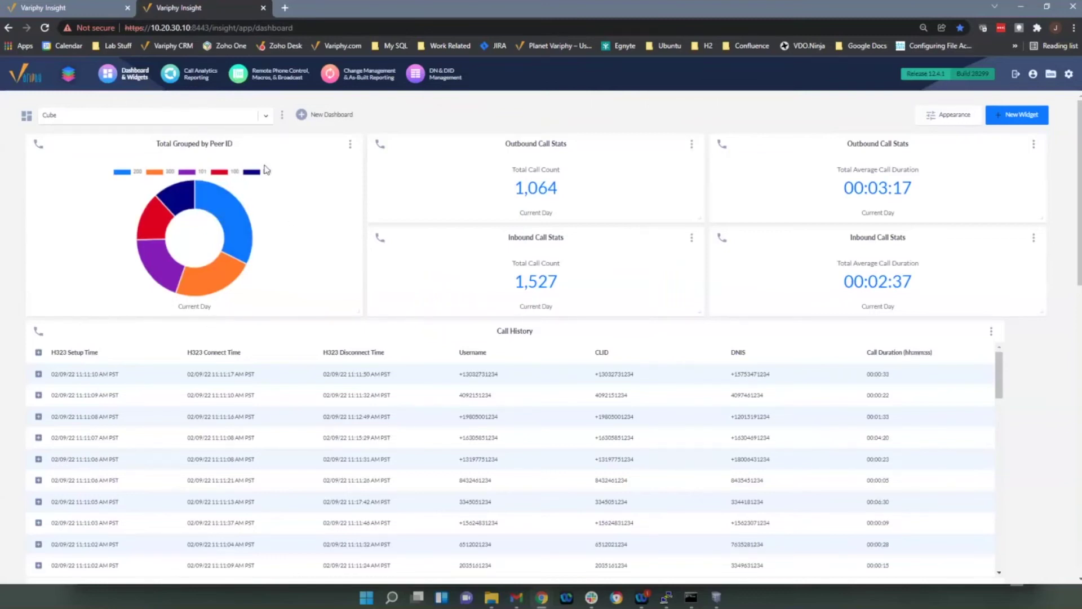
Step: Inspect the Total Grouped by Peer ID chart, review the Call History widget's available detail columns, and close its configuration without saving
mouse_move(222, 269)
mouse_move(230, 212)
scroll(933, 280, down, 2)
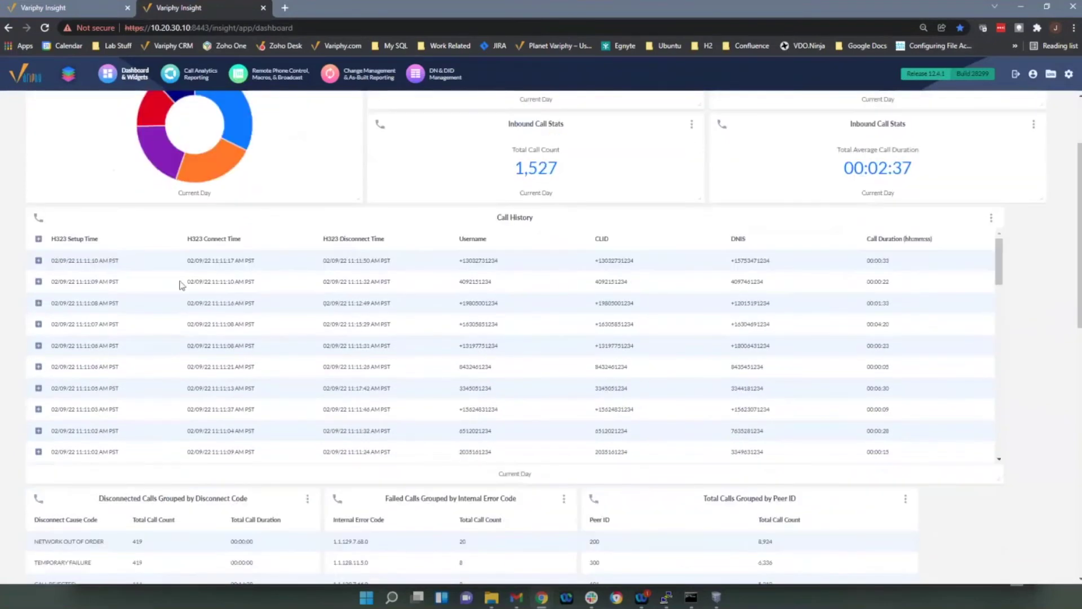
click(991, 218)
click(952, 238)
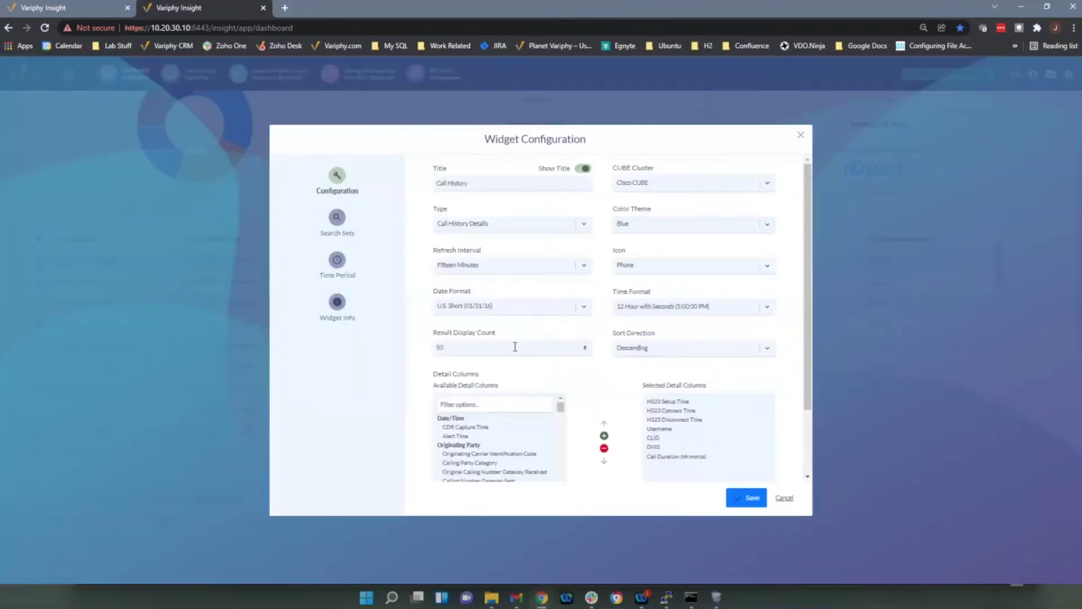
scroll(580, 416, down, 2)
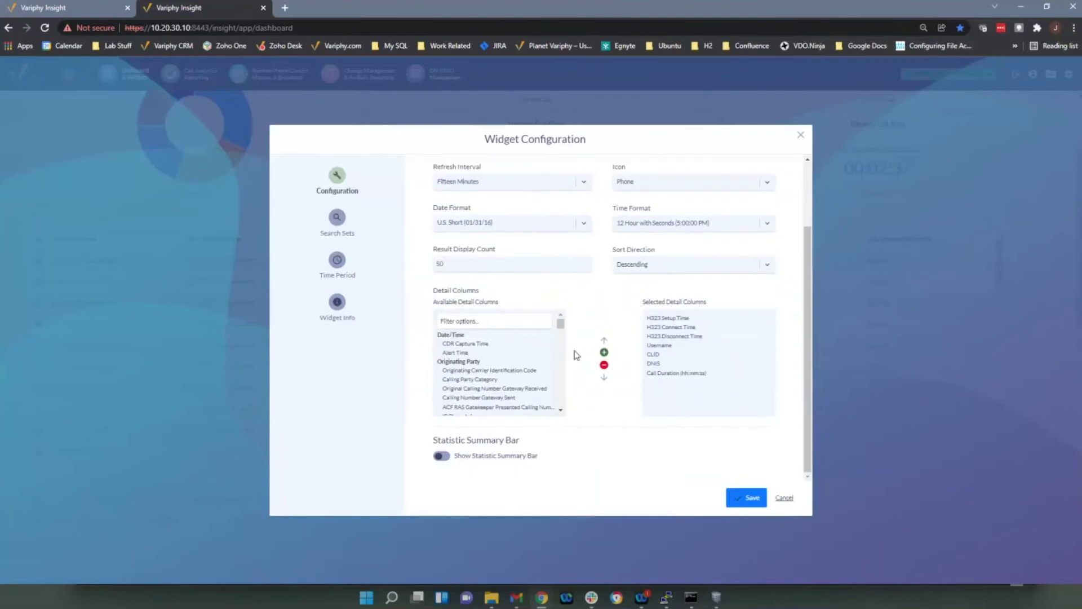
scroll(561, 327, down, 1)
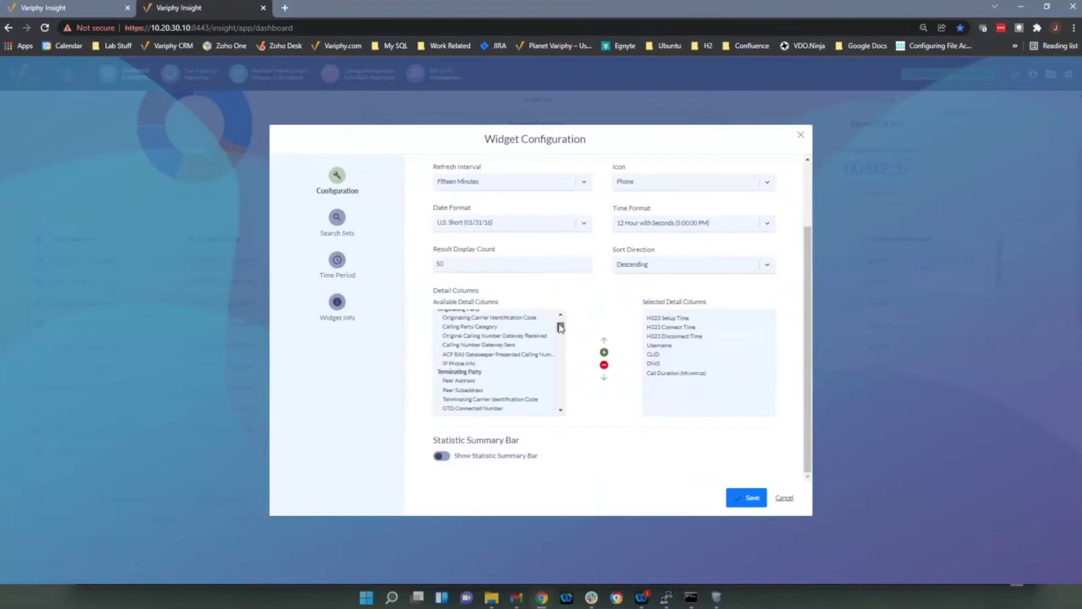
drag(561, 327, 560, 395)
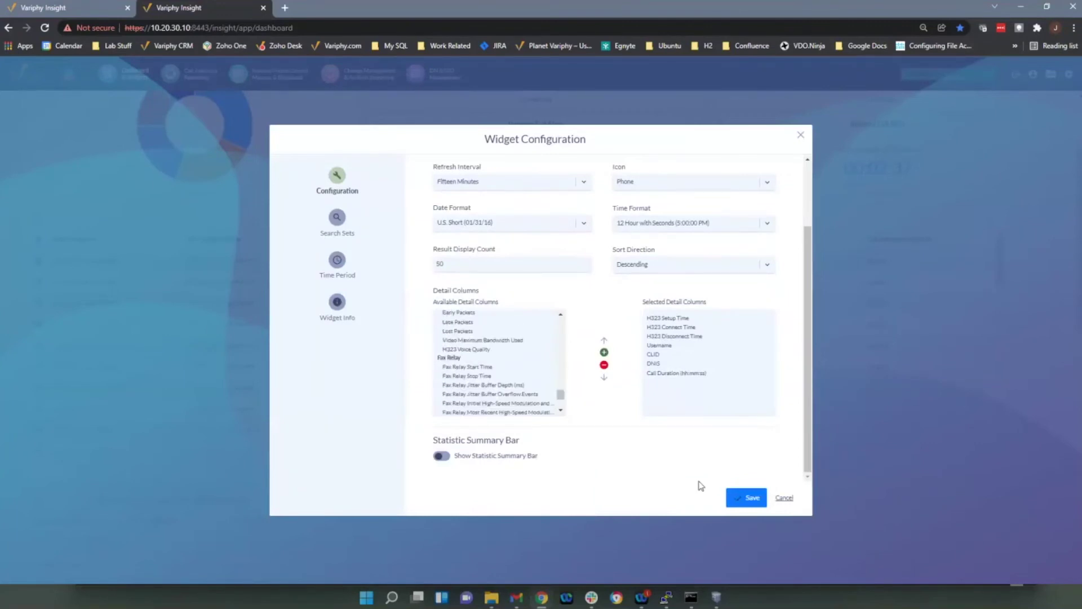
click(784, 498)
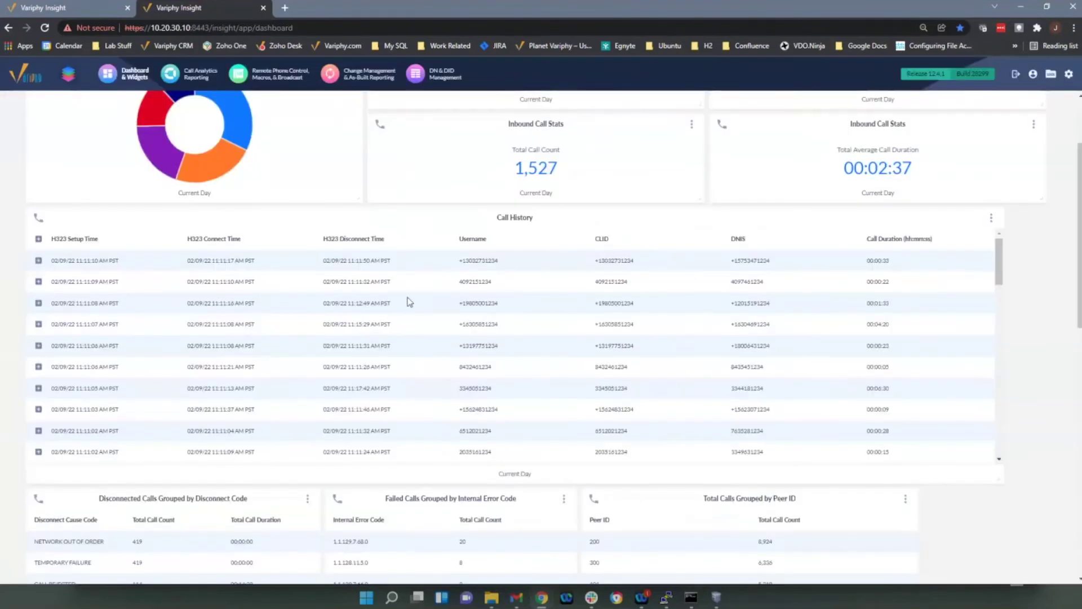
Step: Examine the Call History rows and the grouped disconnect, failure and peer ID tables, highlighting the first internal error code
scroll(430, 327, down, 3)
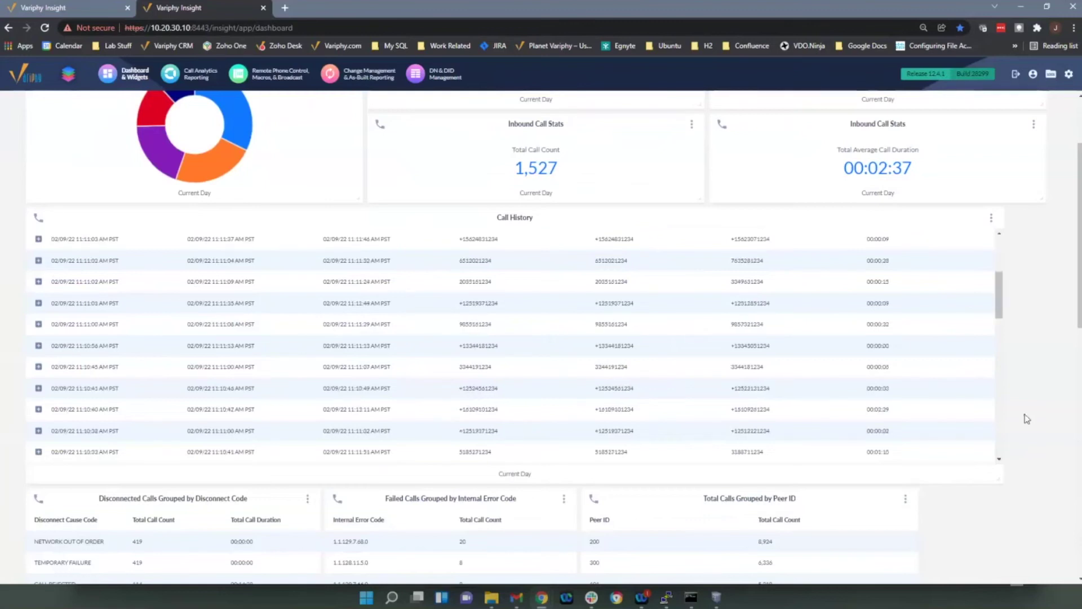
scroll(1026, 418, down, 3)
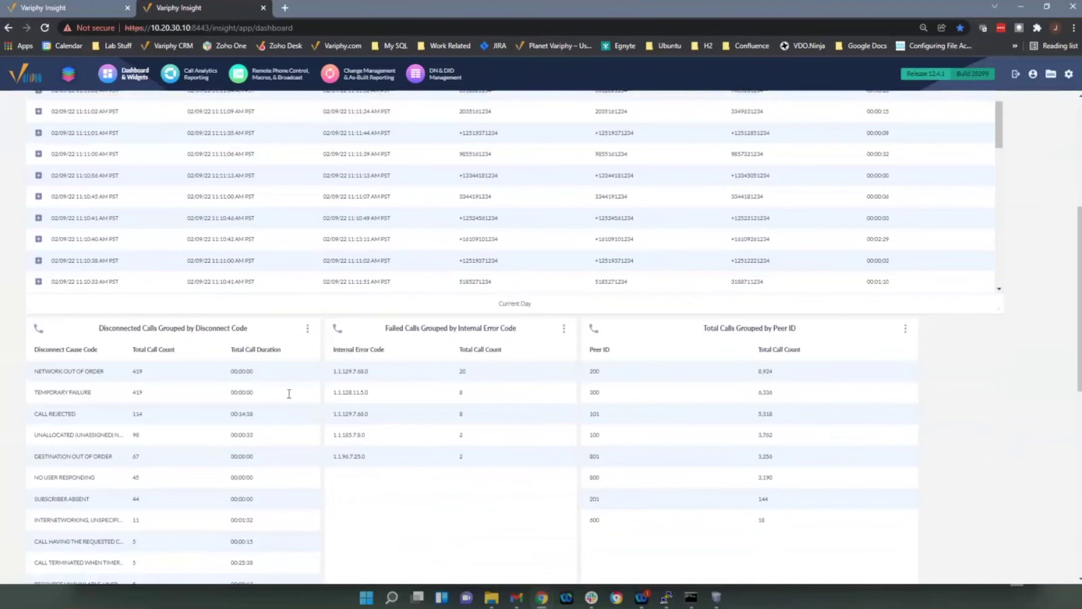
scroll(299, 388, down, 2)
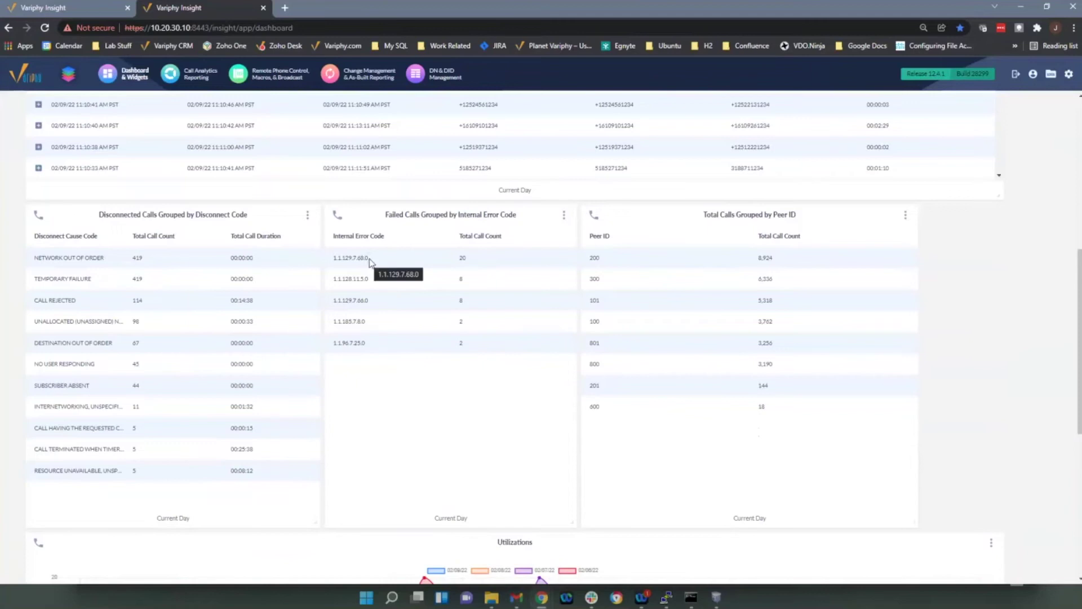
drag(369, 259, 336, 261)
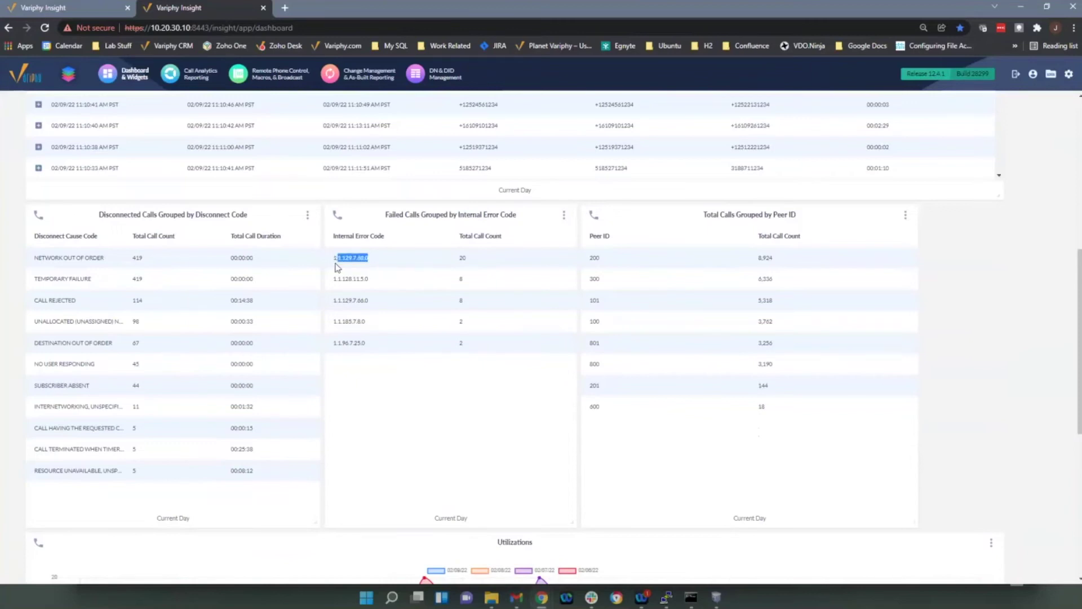
click(336, 262)
Step: Examine the Utilizations chart for the current week, and return to the grouped call tables
scroll(595, 383, down, 5)
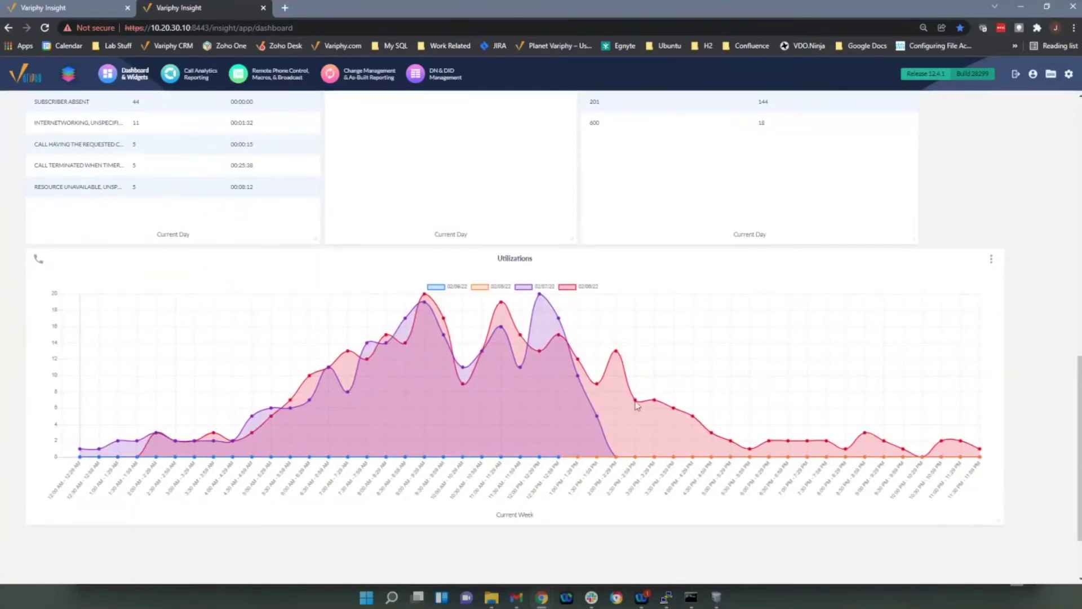
scroll(741, 408, down, 1)
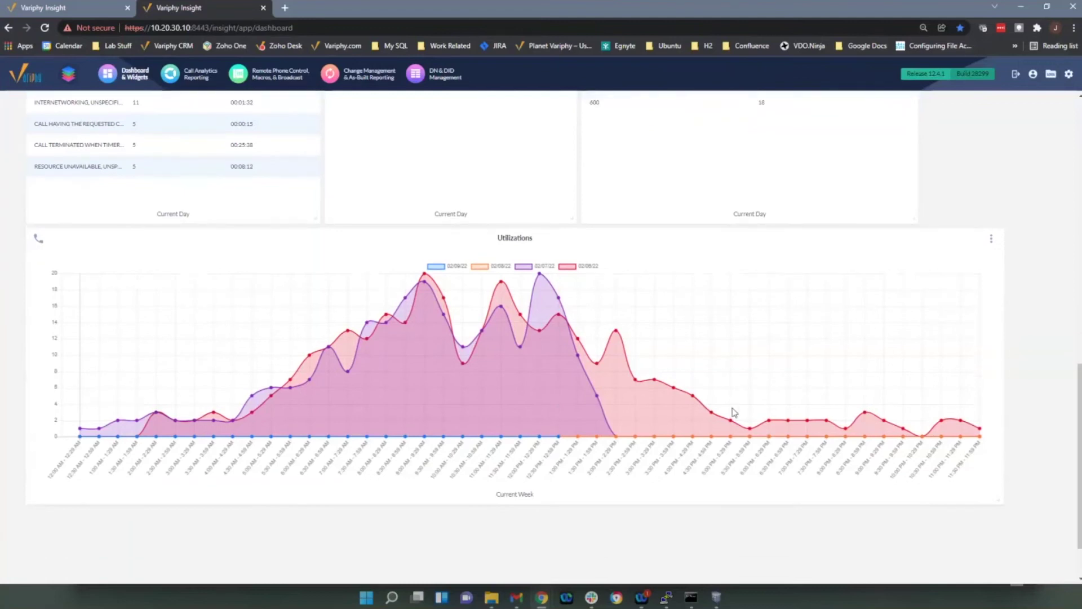
scroll(733, 412, up, 5)
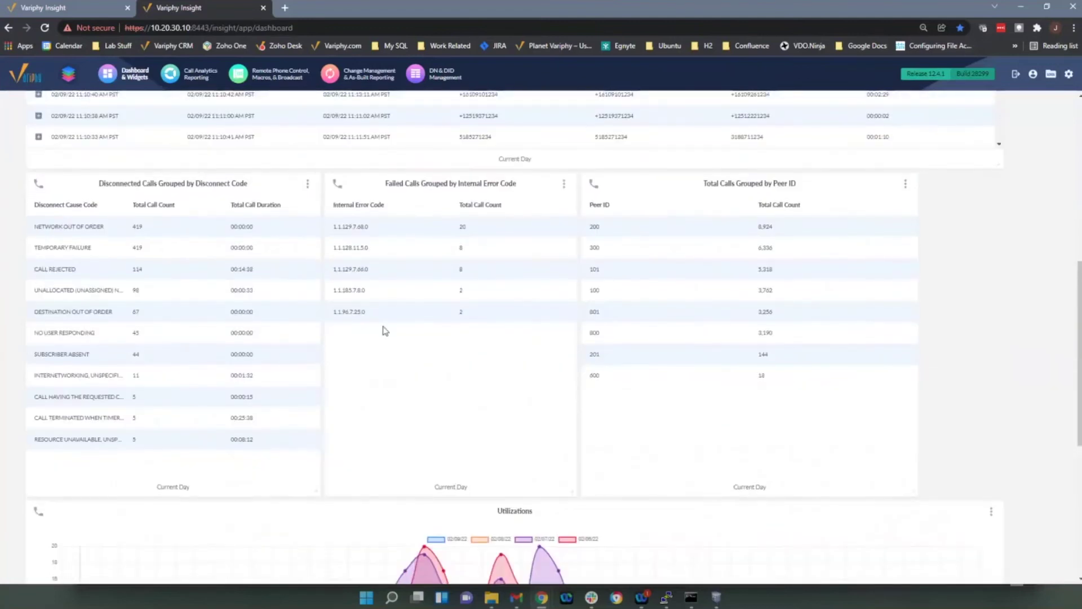
scroll(241, 239, up, 2)
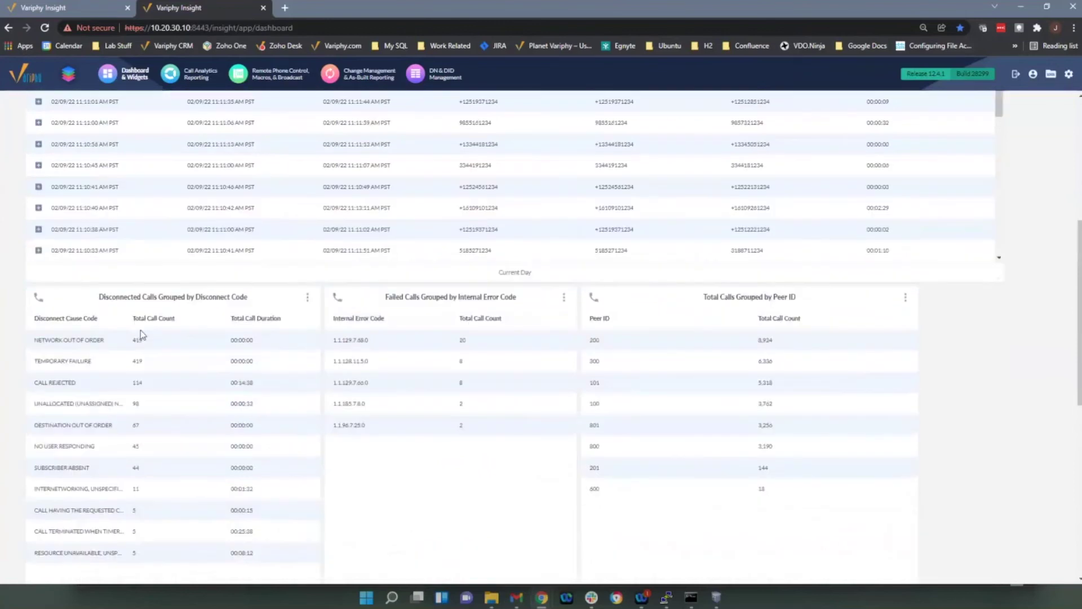
Step: Check which dashboards the Call History widget can be copied to, and cancel the copy
scroll(171, 335, up, 3)
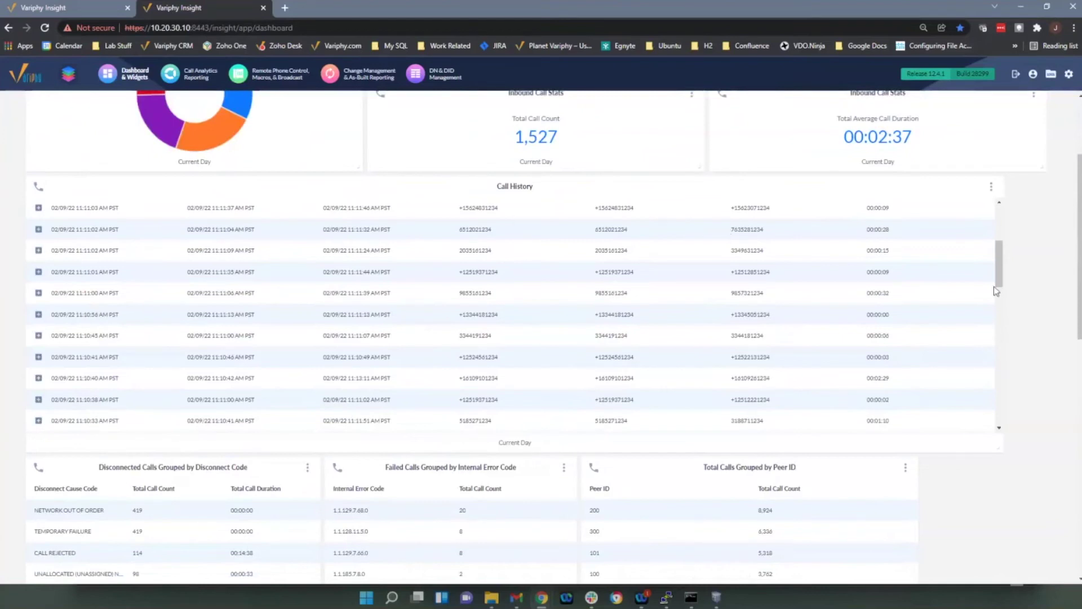
click(991, 188)
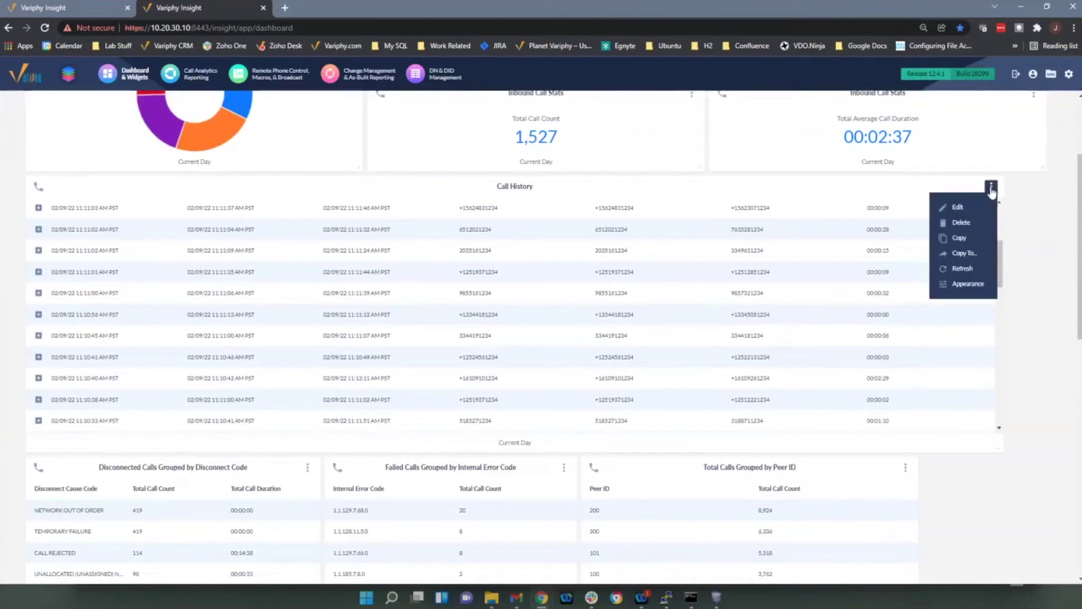
click(964, 254)
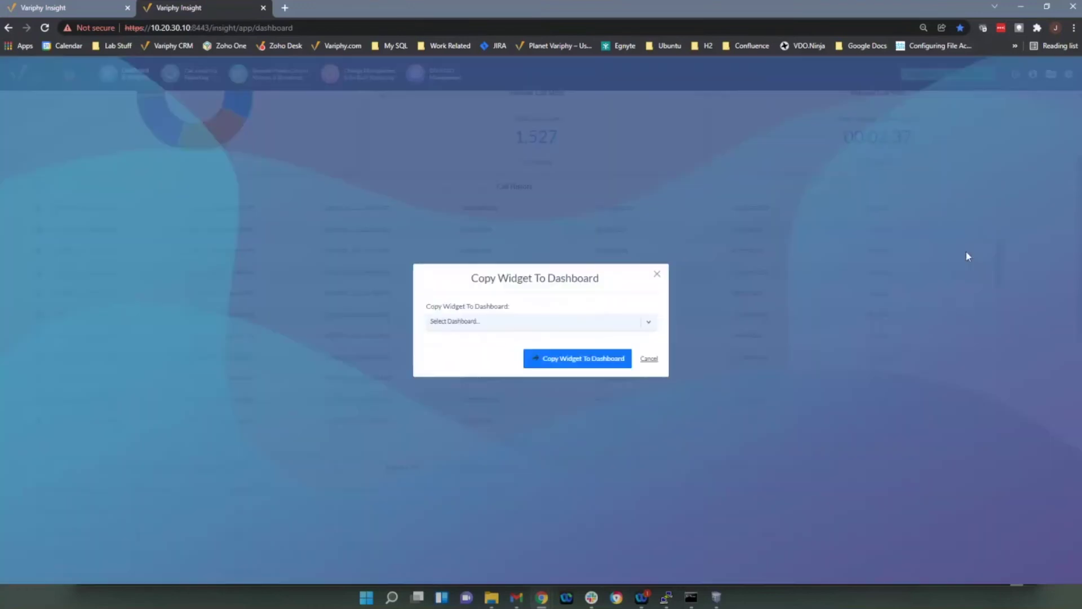
click(498, 325)
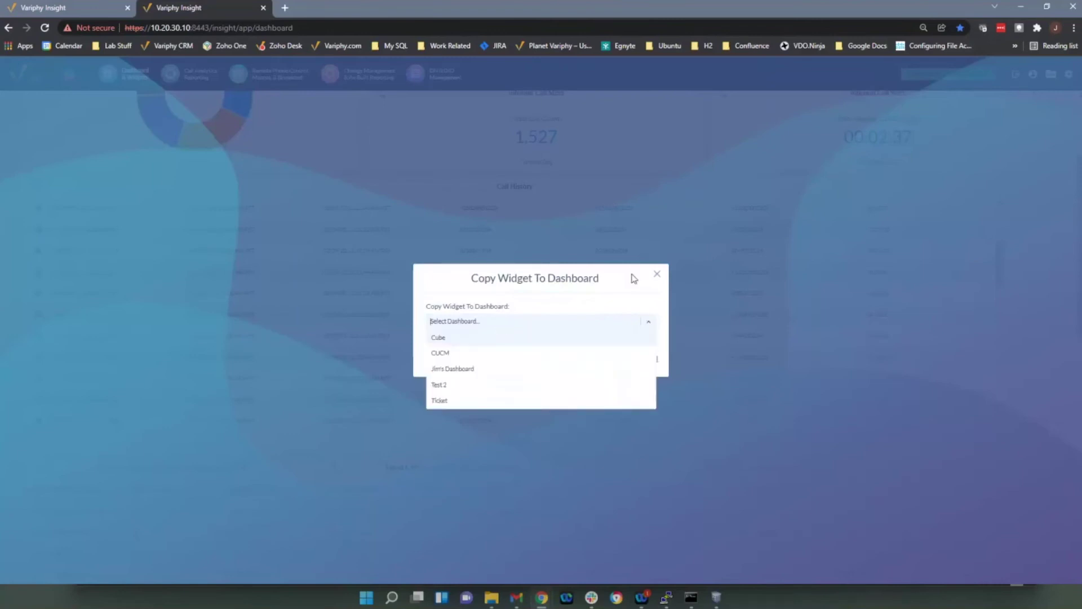
click(657, 274)
click(657, 274)
Step: Duplicate the Call History widget within the Cube dashboard and locate the copy below the Utilizations chart
click(991, 187)
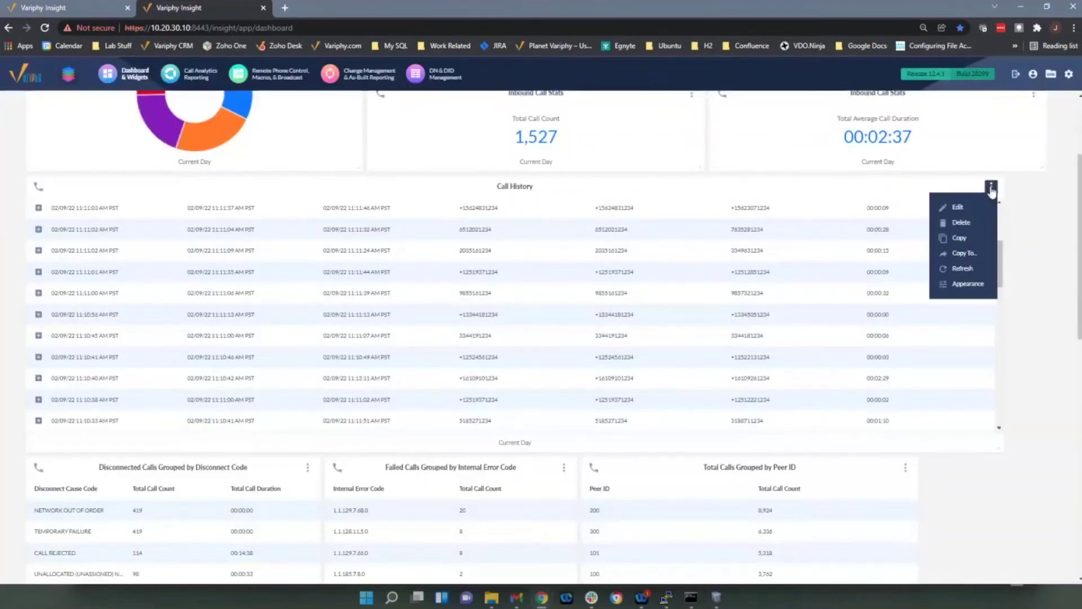
click(959, 237)
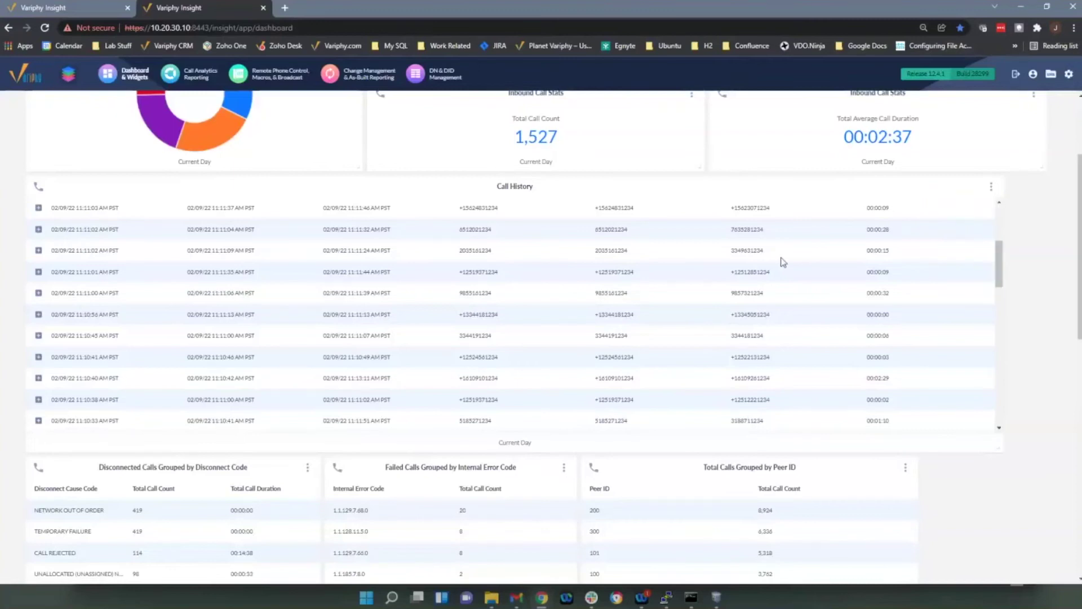
scroll(932, 294, down, 8)
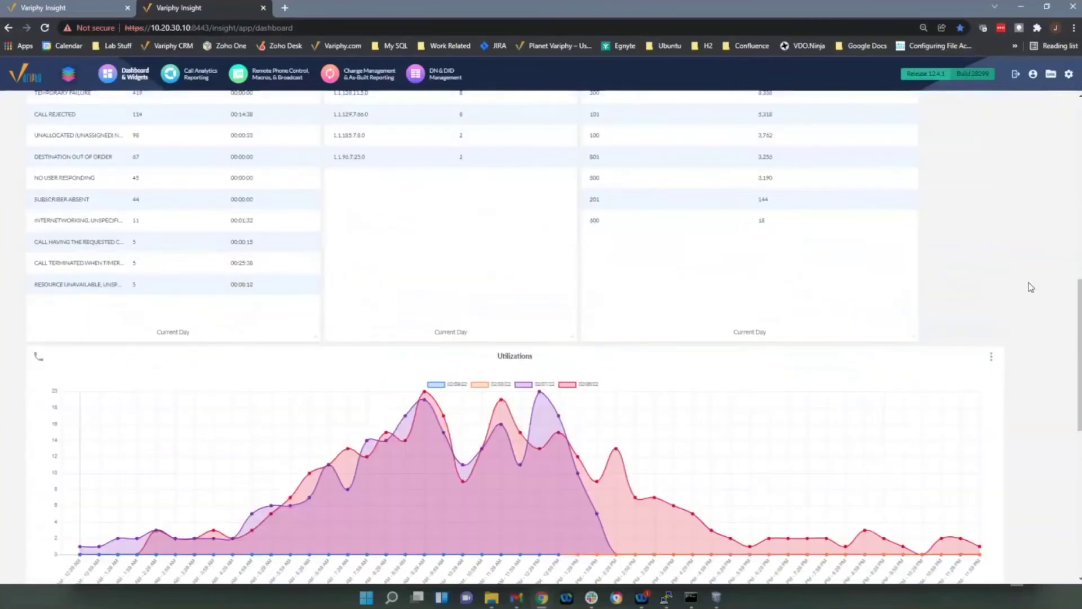
scroll(1027, 285, down, 7)
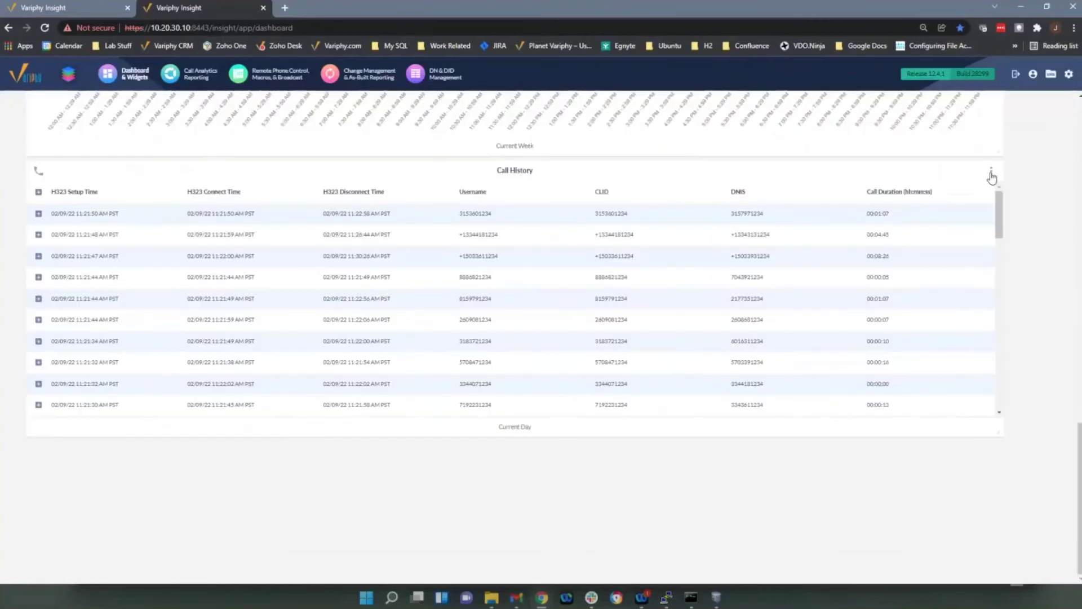
Step: Add a Disconnect Cause Code criterion to the search set of the copied Call History widget
click(991, 172)
click(961, 195)
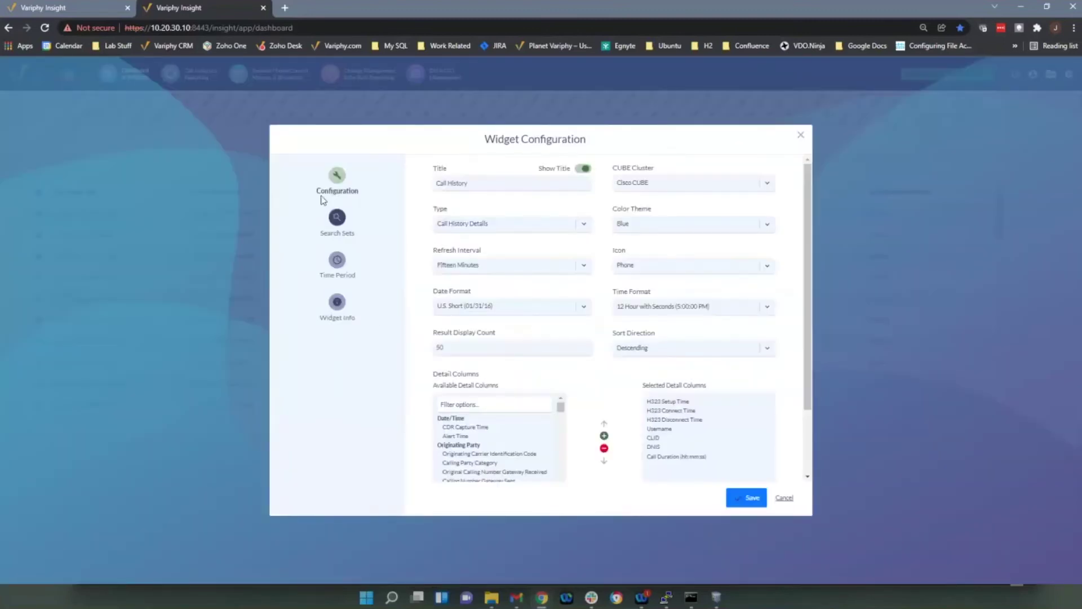
click(338, 223)
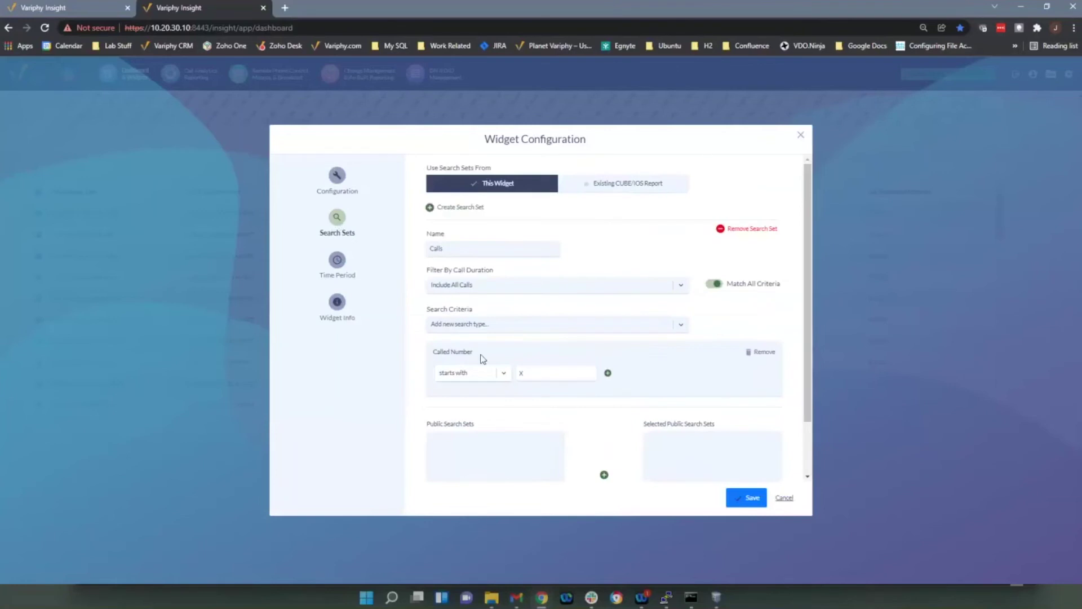
click(549, 325)
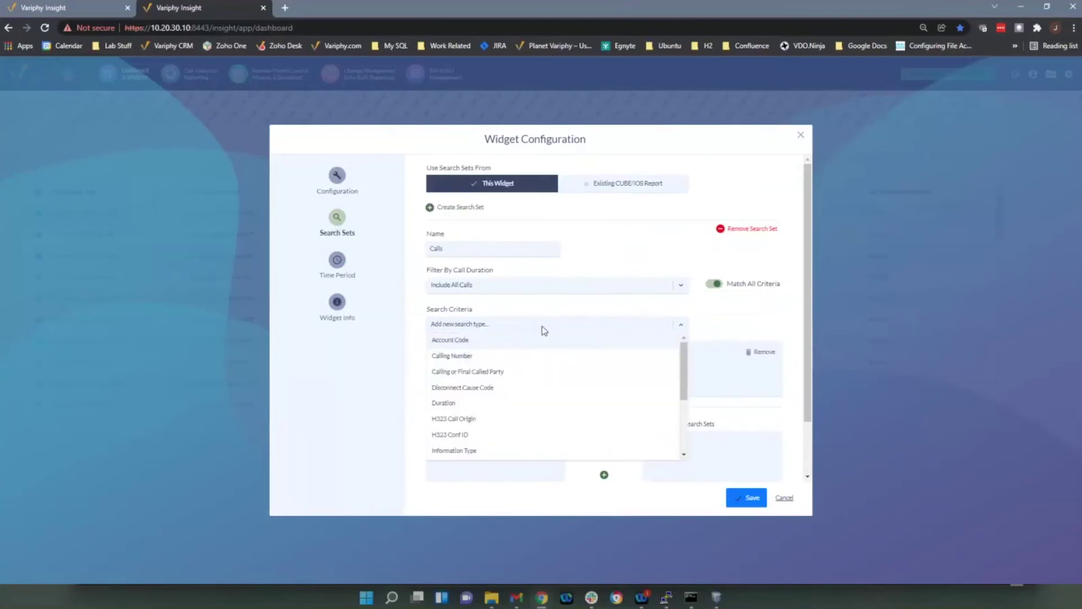
text(code)
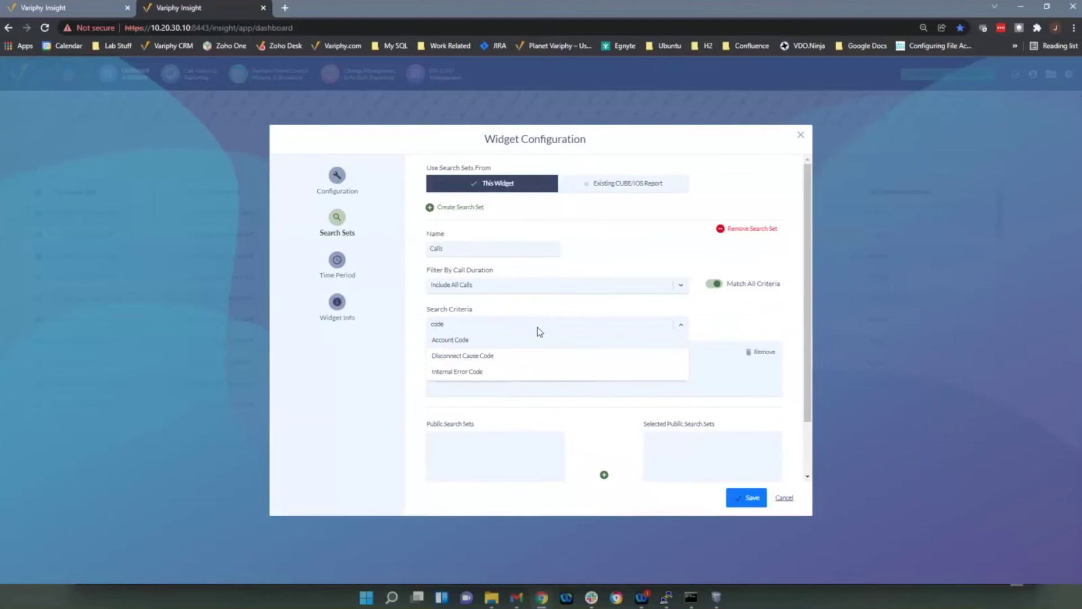
click(495, 356)
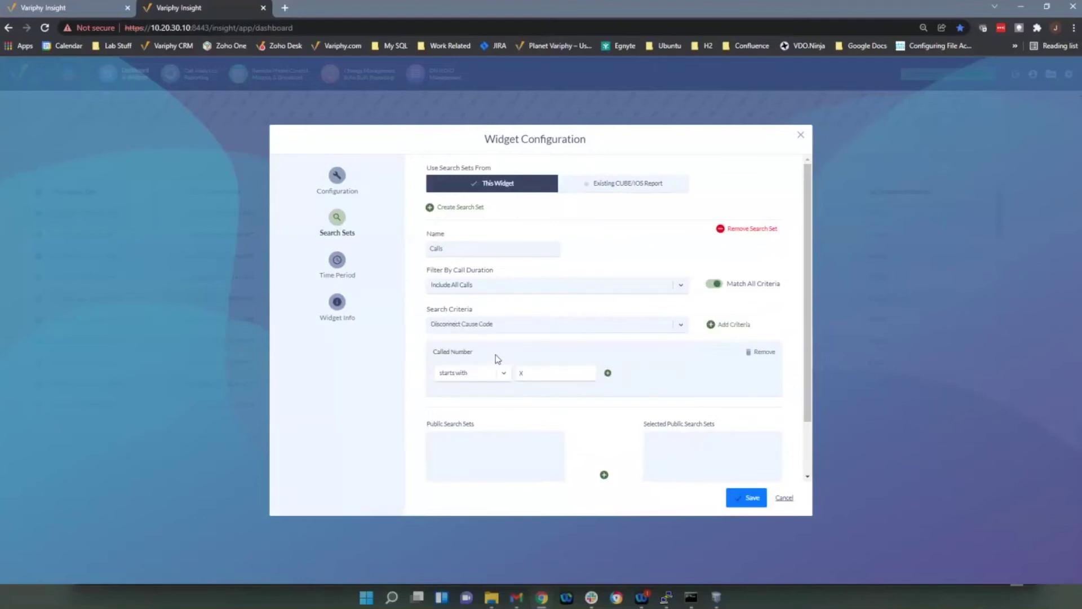
click(710, 327)
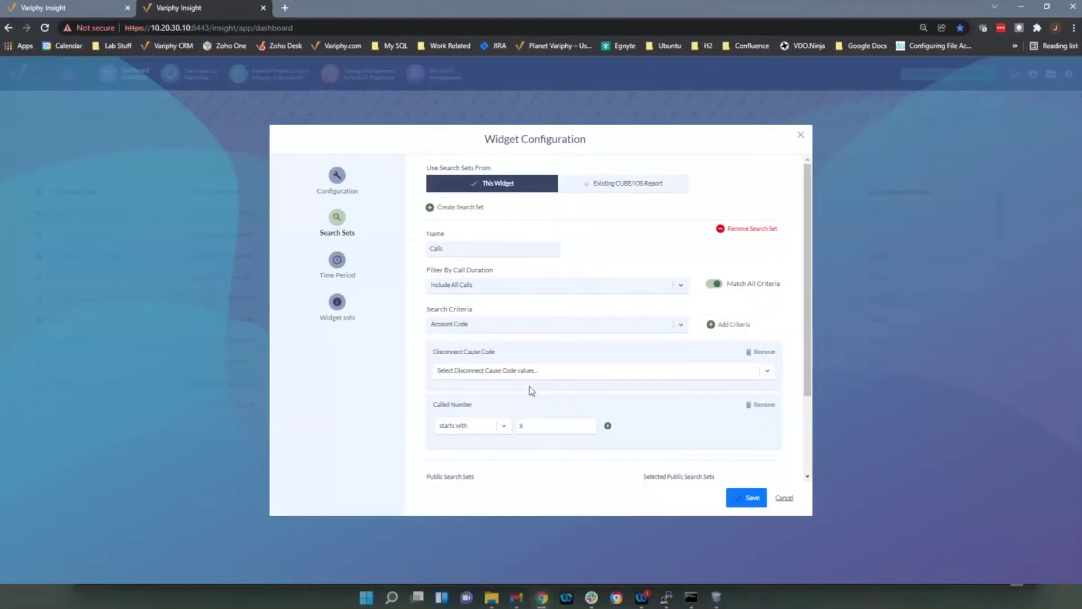
Step: Set the Disconnect Cause Code criterion to Network out of order
click(522, 375)
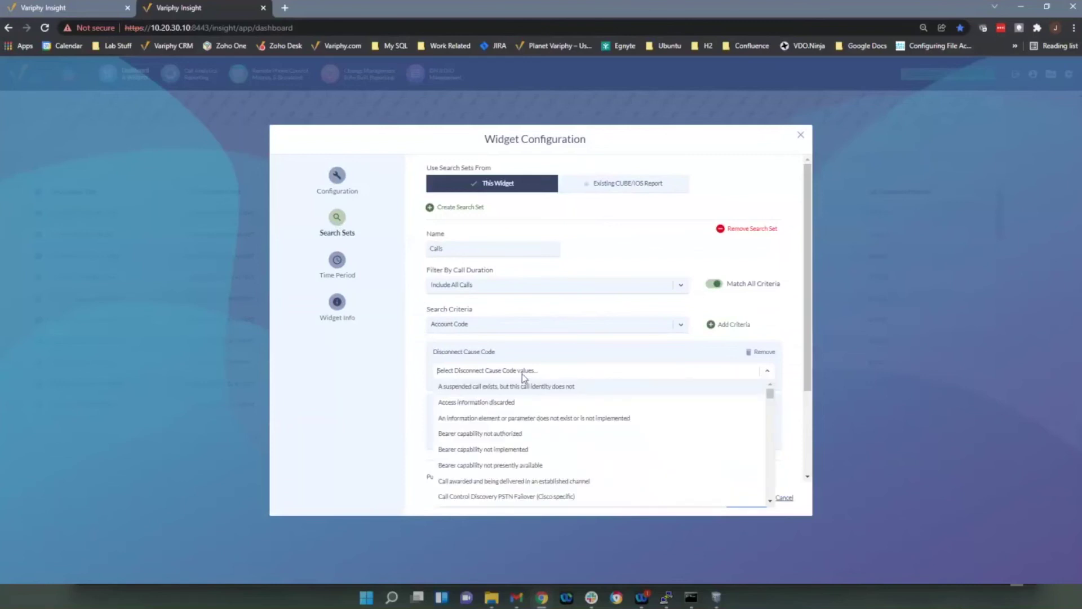
text(network)
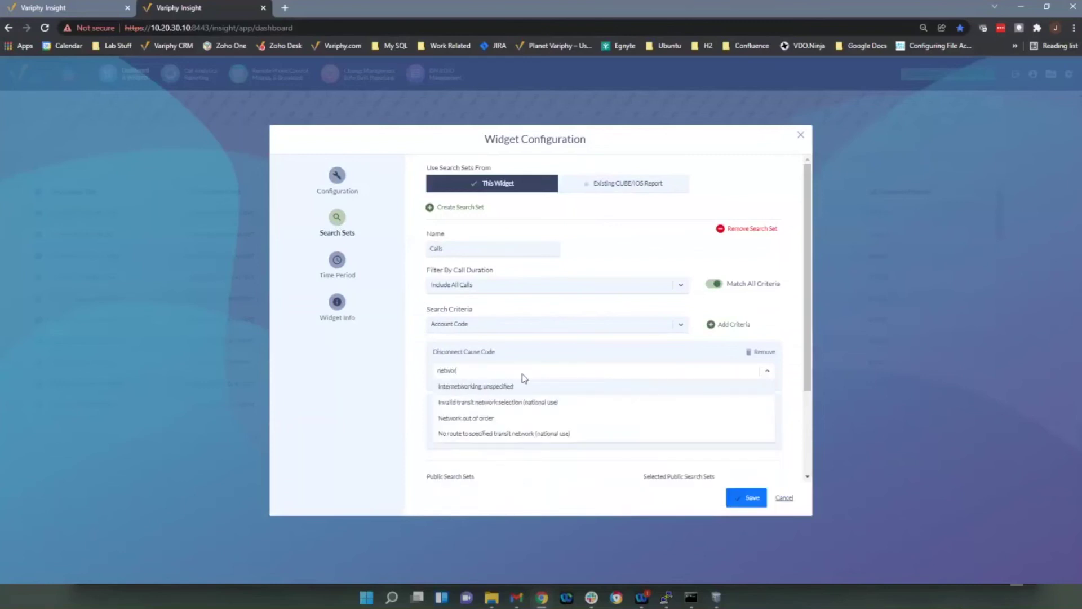
click(488, 418)
click(780, 340)
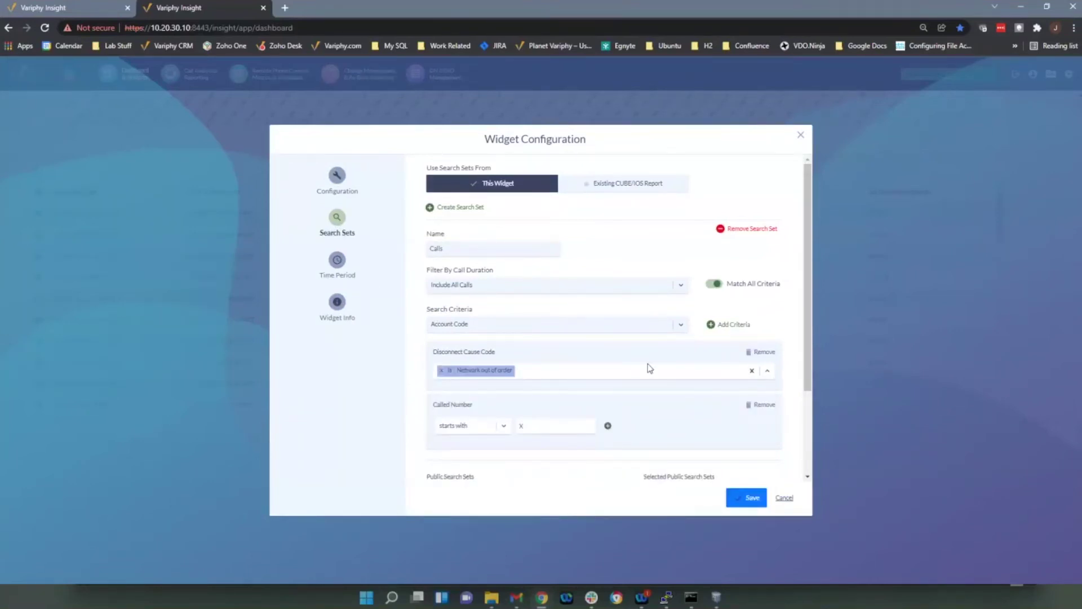
scroll(585, 458, down, 1)
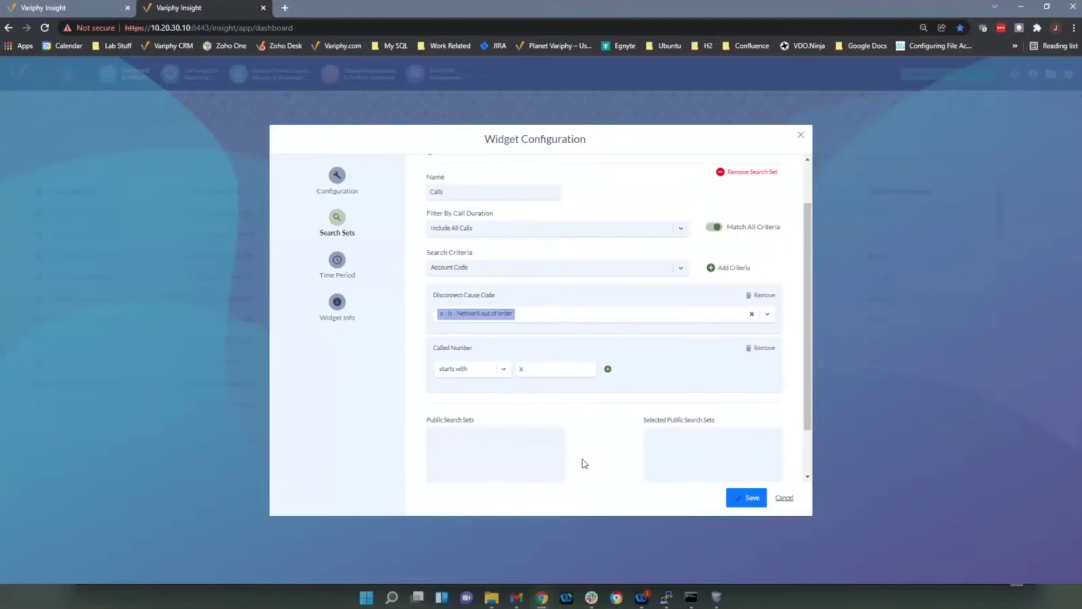
Step: Turn on the copied widget's statistic summary bar with the total call count, and save the widget
click(337, 176)
scroll(588, 390, down, 2)
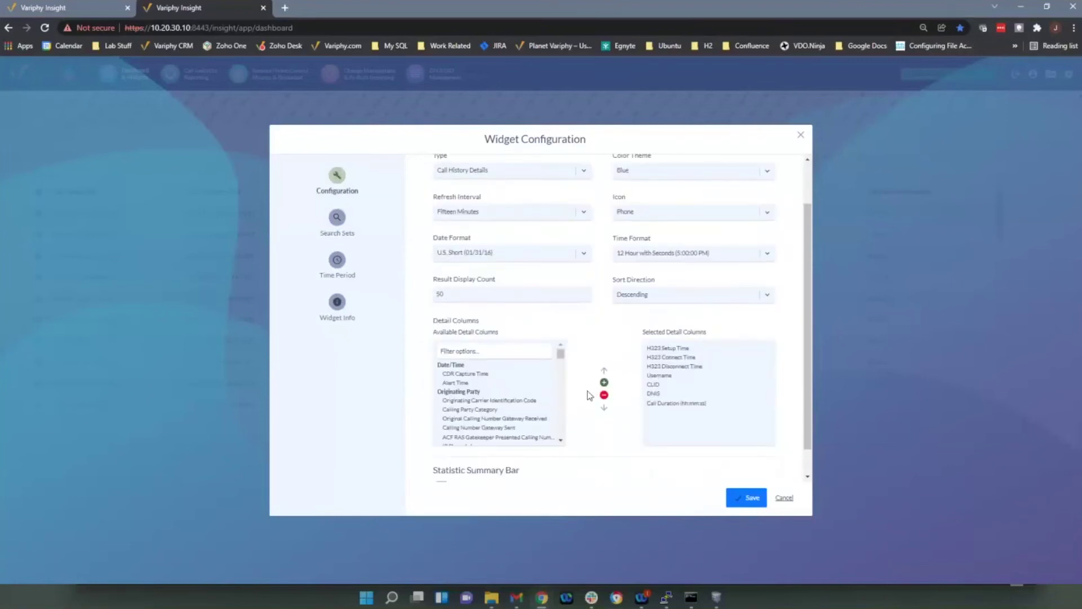
click(441, 456)
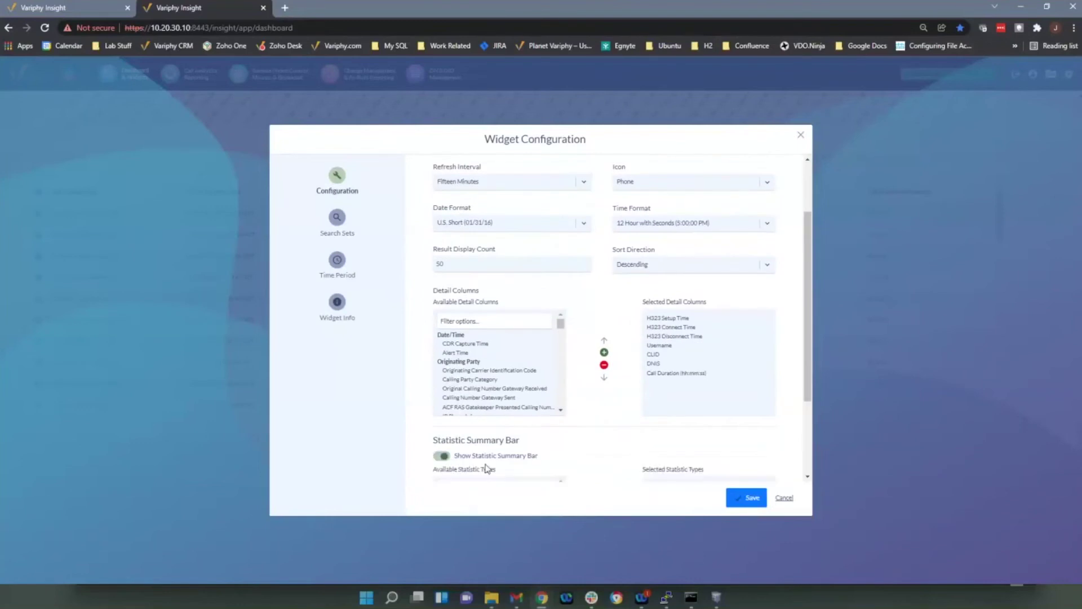
scroll(576, 468, down, 1)
scroll(575, 468, down, 2)
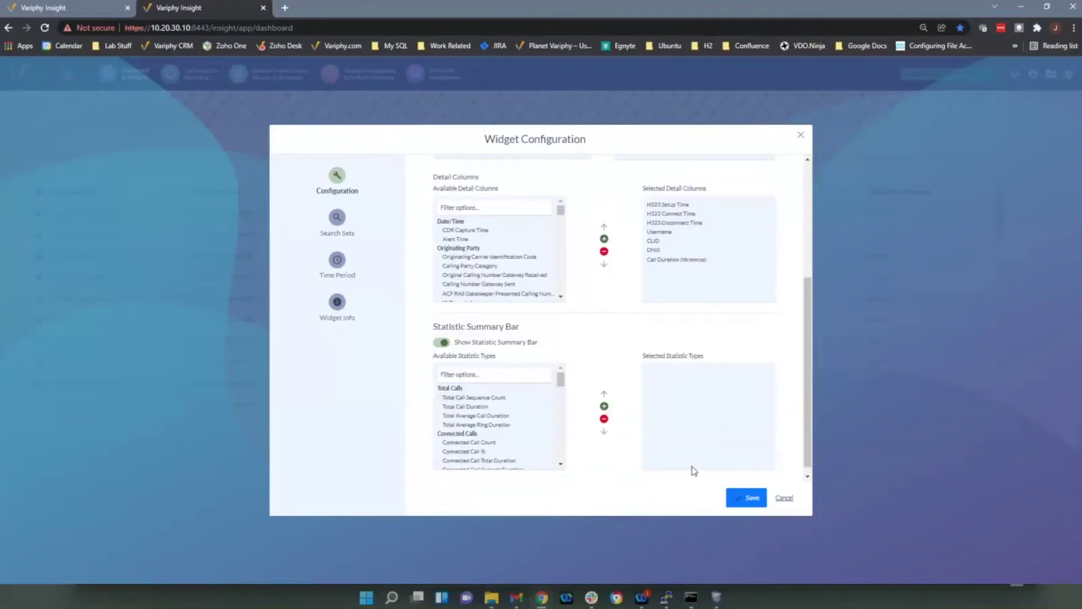
click(745, 498)
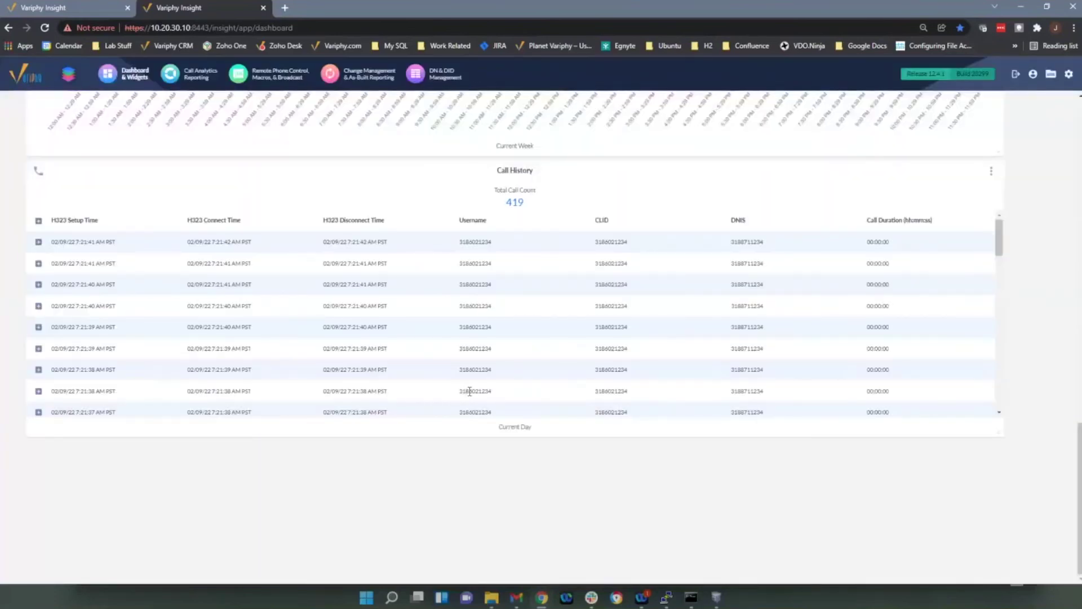
Step: Compare the filtered Call History widget's call count with the Disconnected Calls Grouped by Disconnect Code table
scroll(527, 302, up, 3)
scroll(512, 314, up, 7)
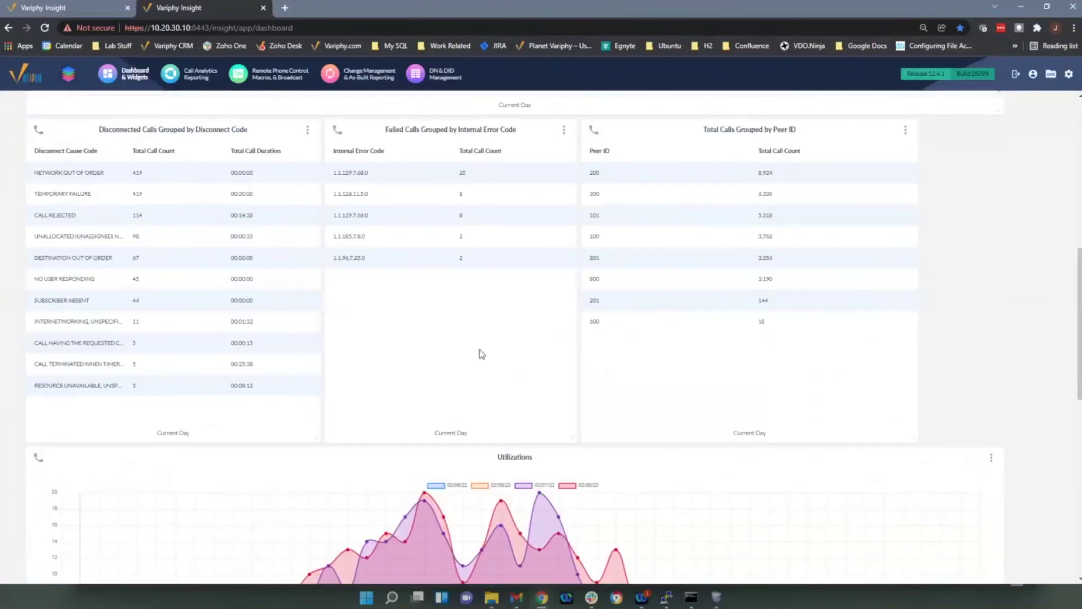
scroll(482, 352, down, 7)
scroll(482, 352, down, 2)
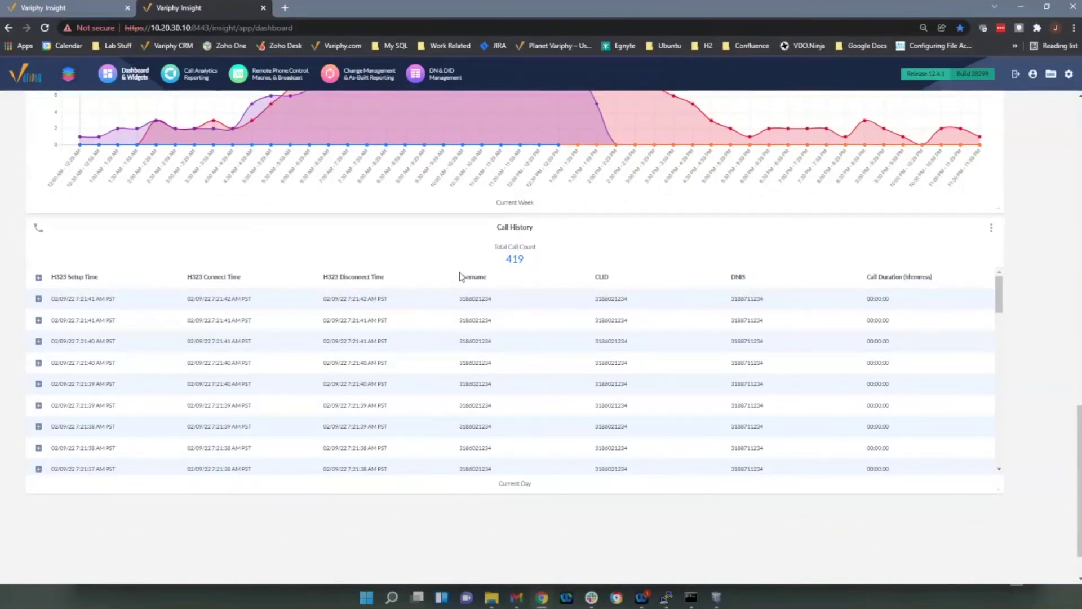
Step: Expand the first four calls in the filtered Call History widget to examine their call legs
click(39, 300)
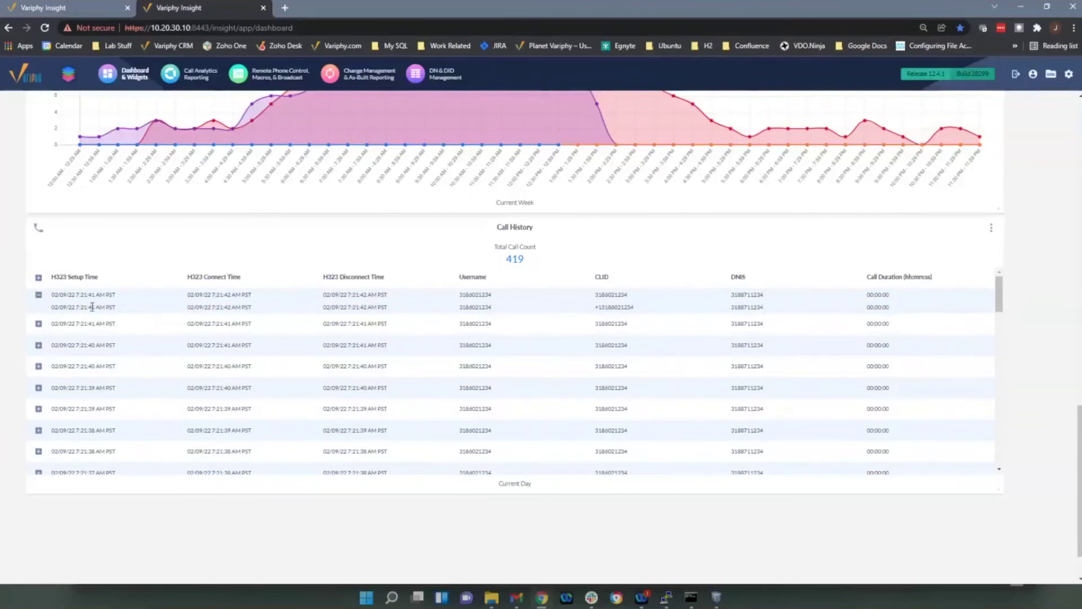
click(38, 324)
click(39, 344)
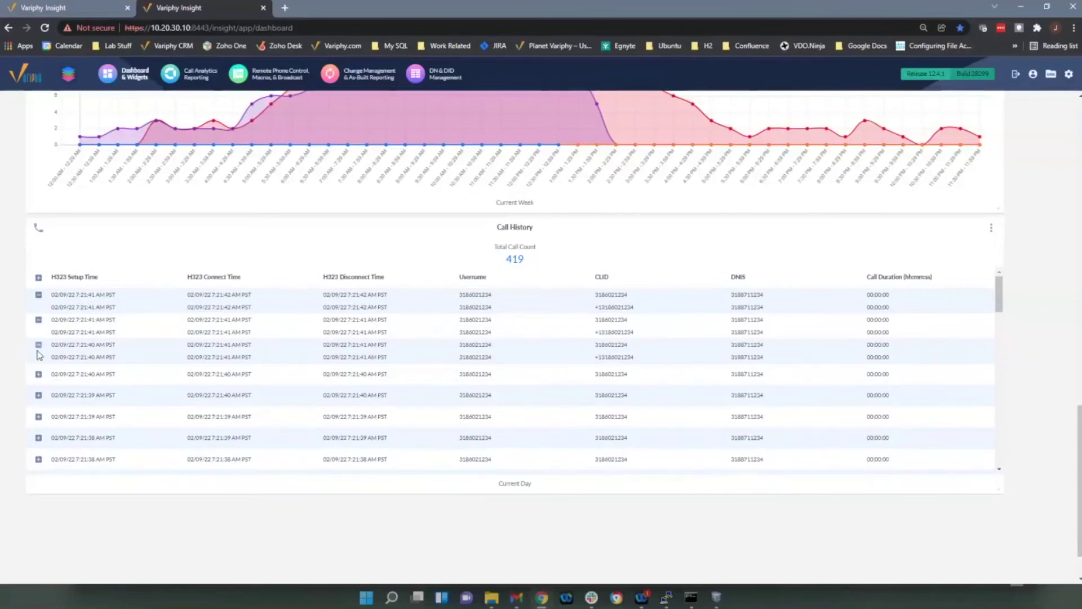
click(38, 375)
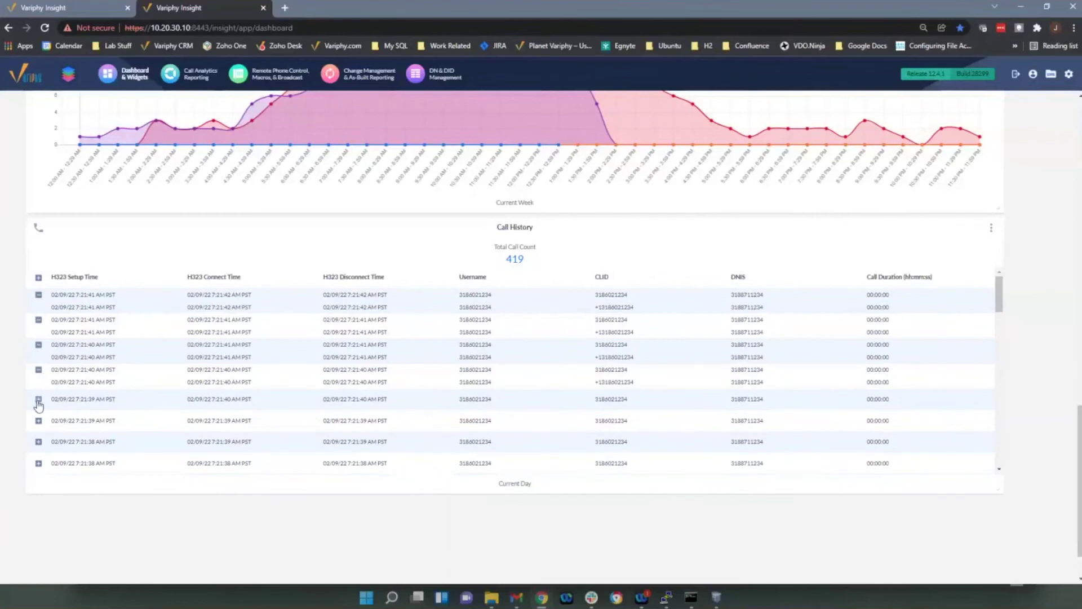
Step: Slightly enlarge the Cube dashboard's font size and try the tighter vertical spacings, returning to the widest one
scroll(256, 383, up, 8)
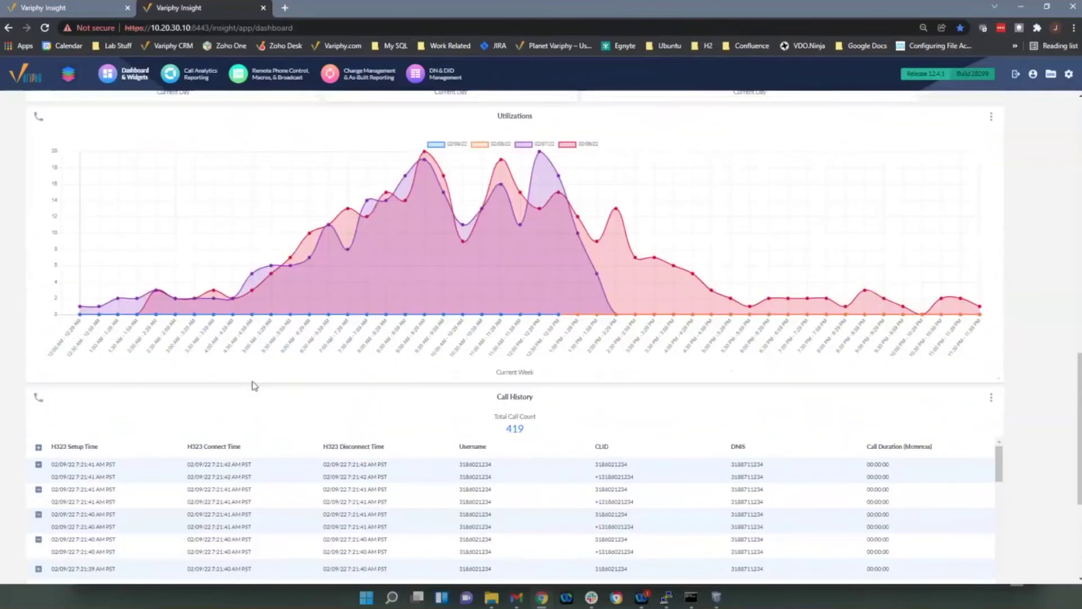
scroll(253, 384, up, 10)
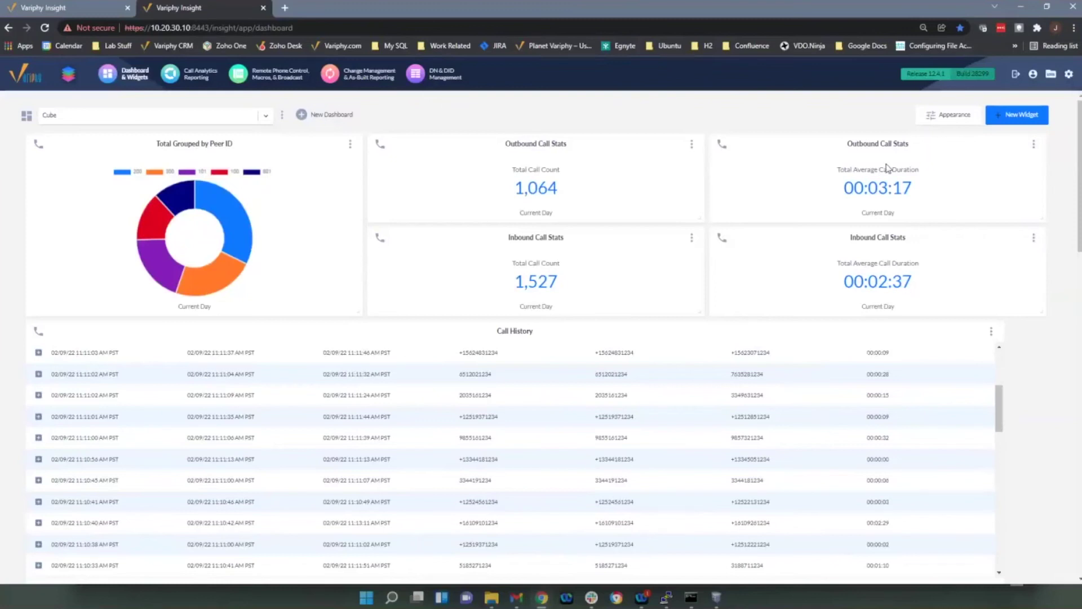
click(952, 119)
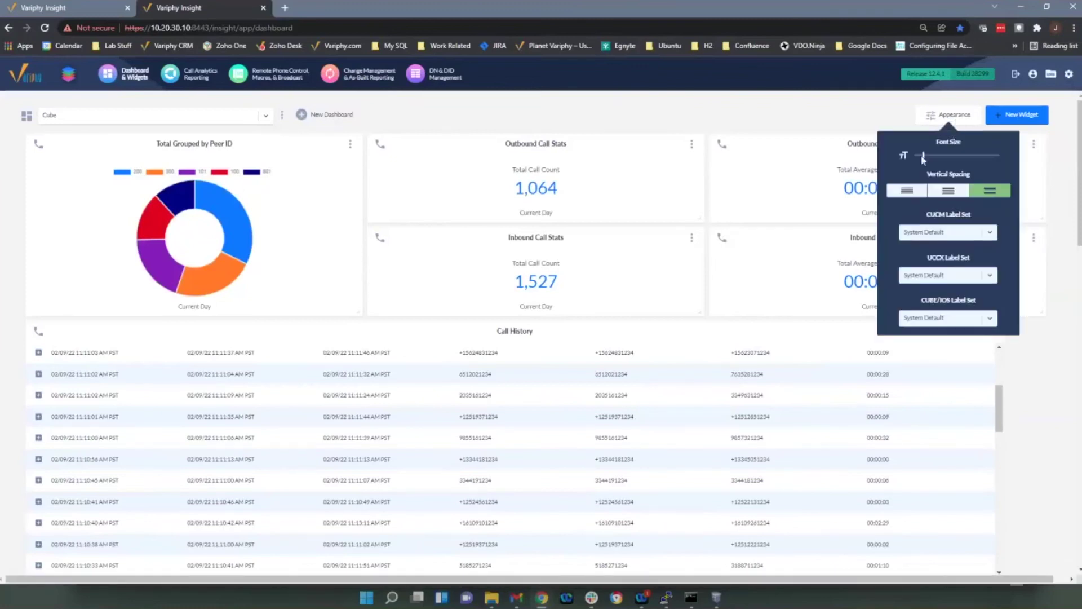
mouse_move(921, 154)
mouse_down()
mouse_move(947, 155)
mouse_move(931, 155)
mouse_up()
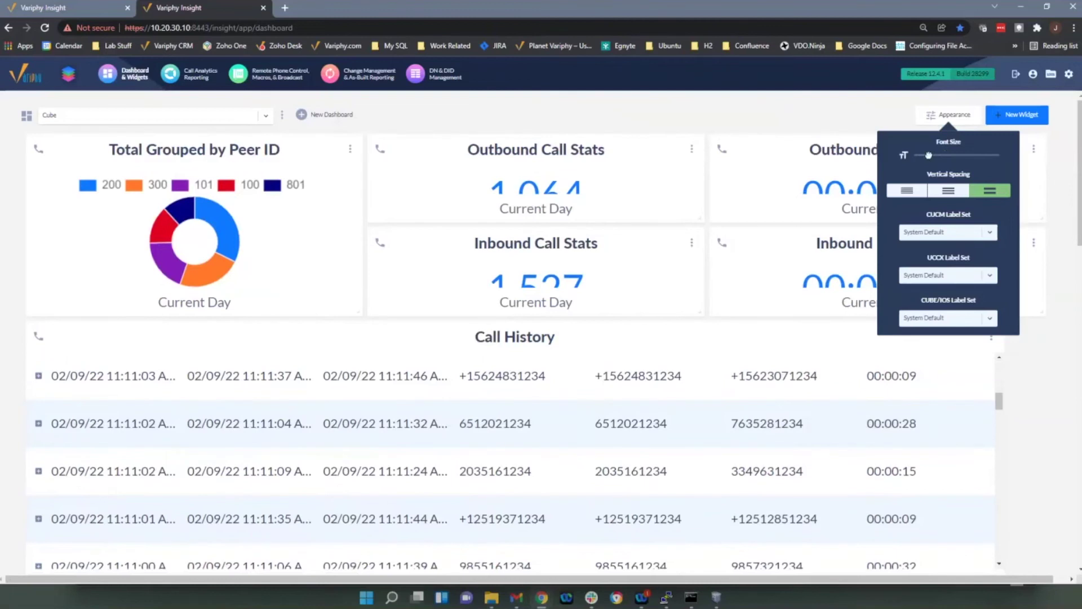
click(950, 193)
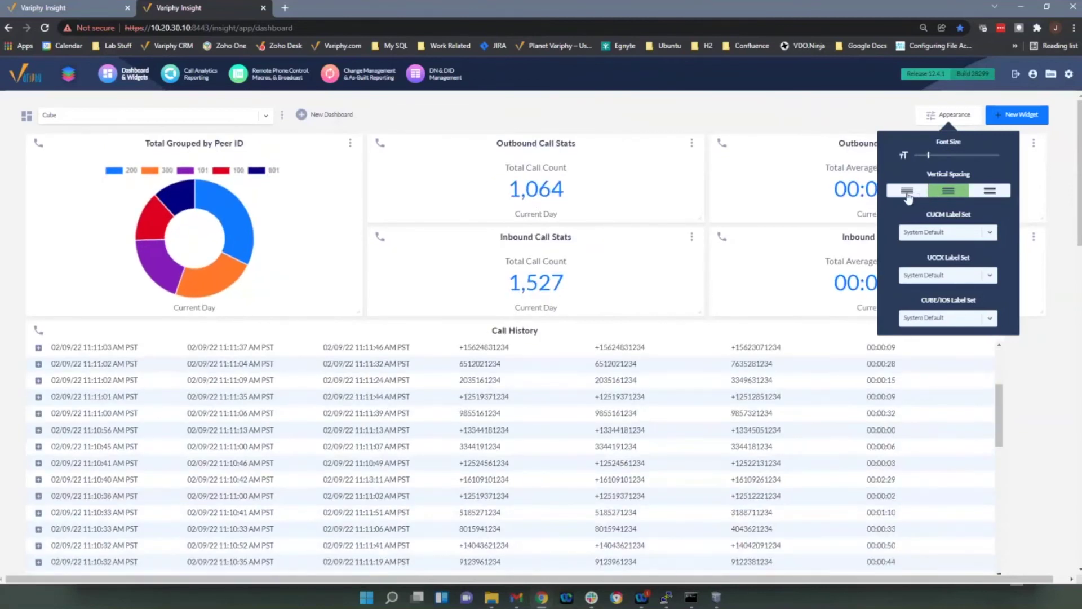
click(908, 191)
click(985, 192)
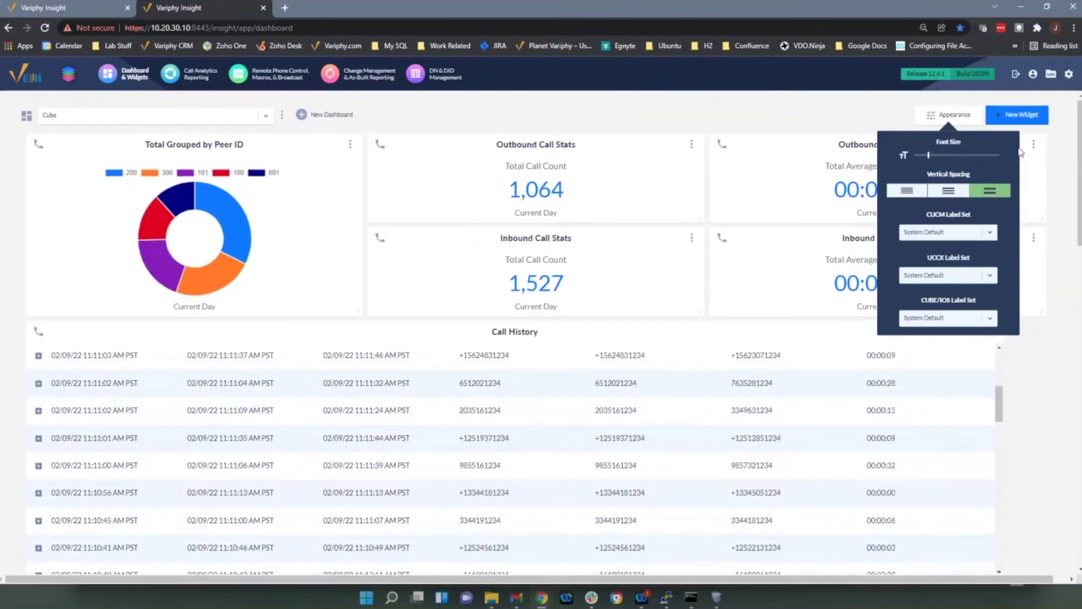
click(952, 116)
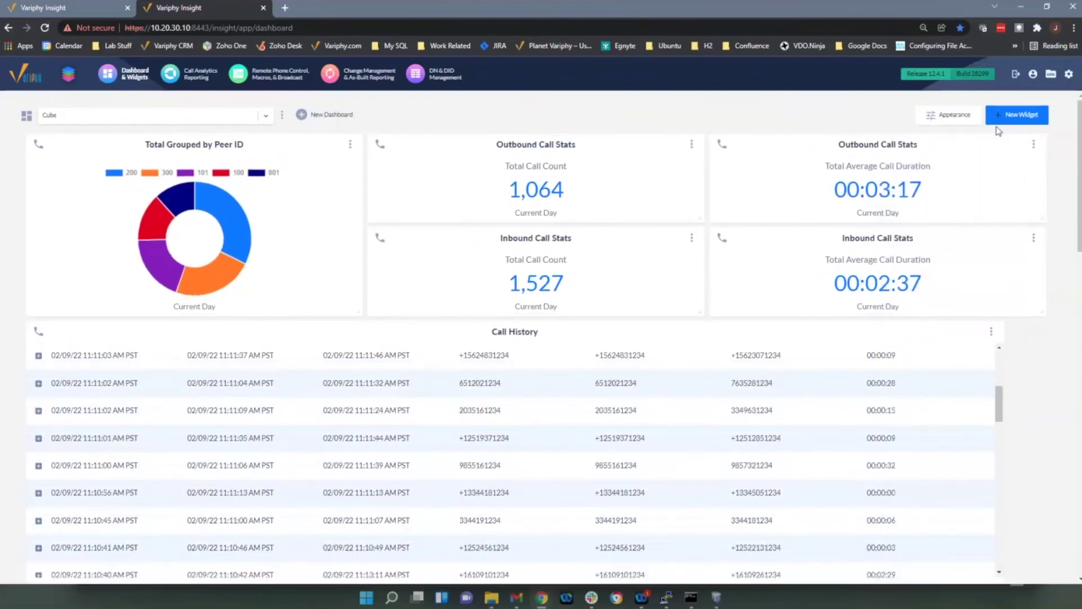
Step: Give the Outbound Call Stats average duration widget its own appearance instead of the dashboard's, with a slightly larger font size
click(1034, 145)
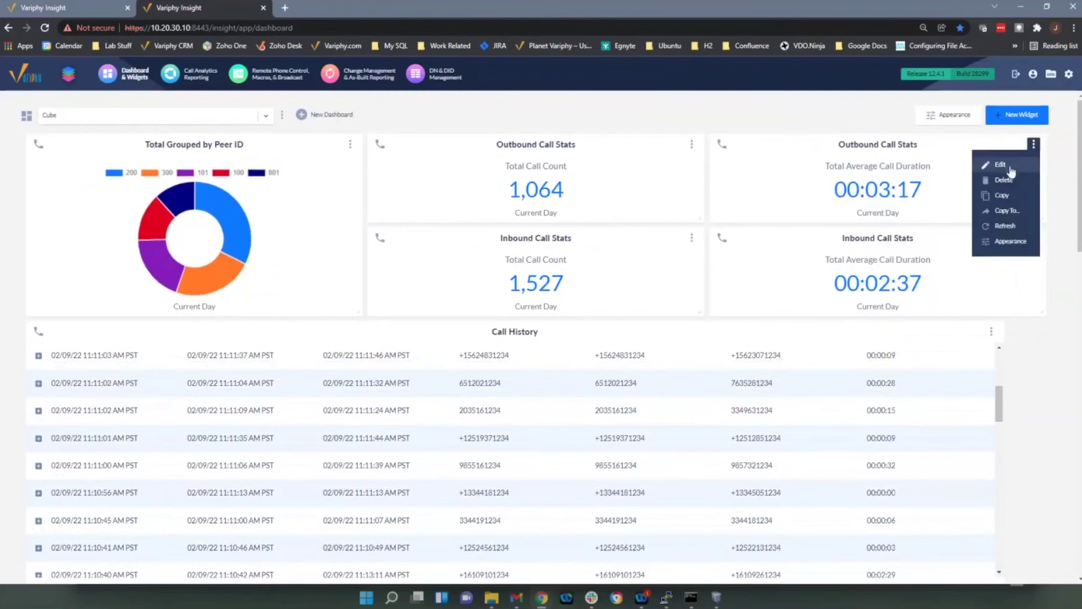
click(1010, 242)
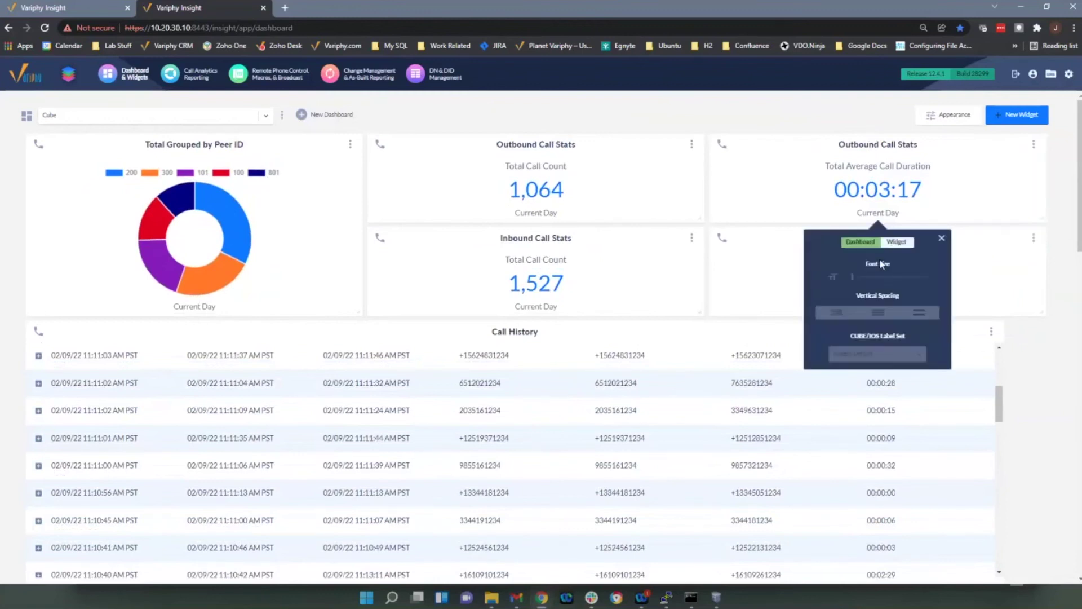
click(889, 248)
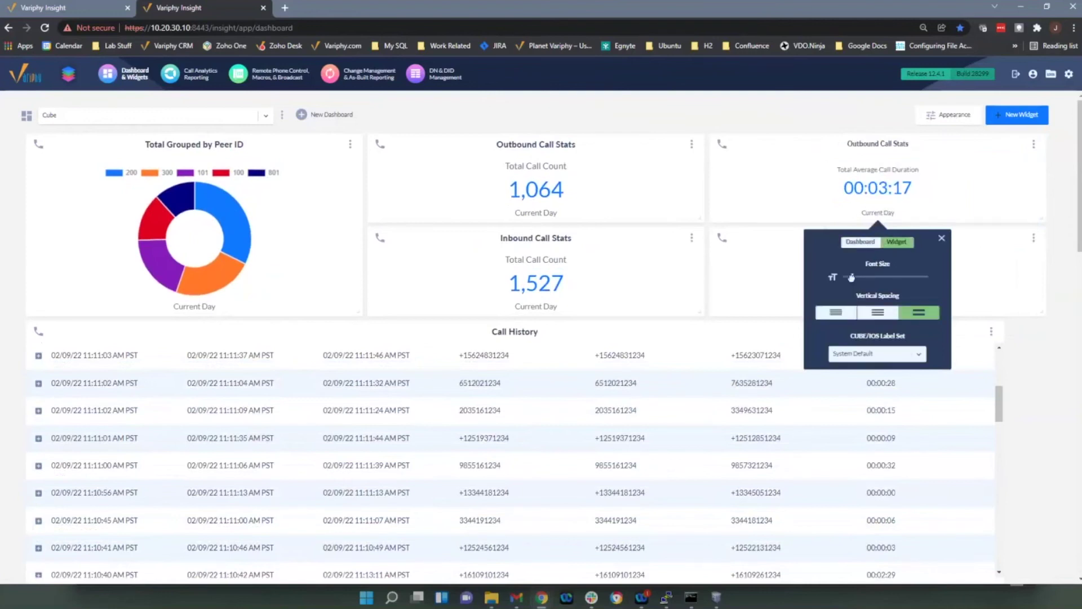
mouse_move(851, 277)
mouse_down()
mouse_move(891, 275)
mouse_move(854, 277)
mouse_up()
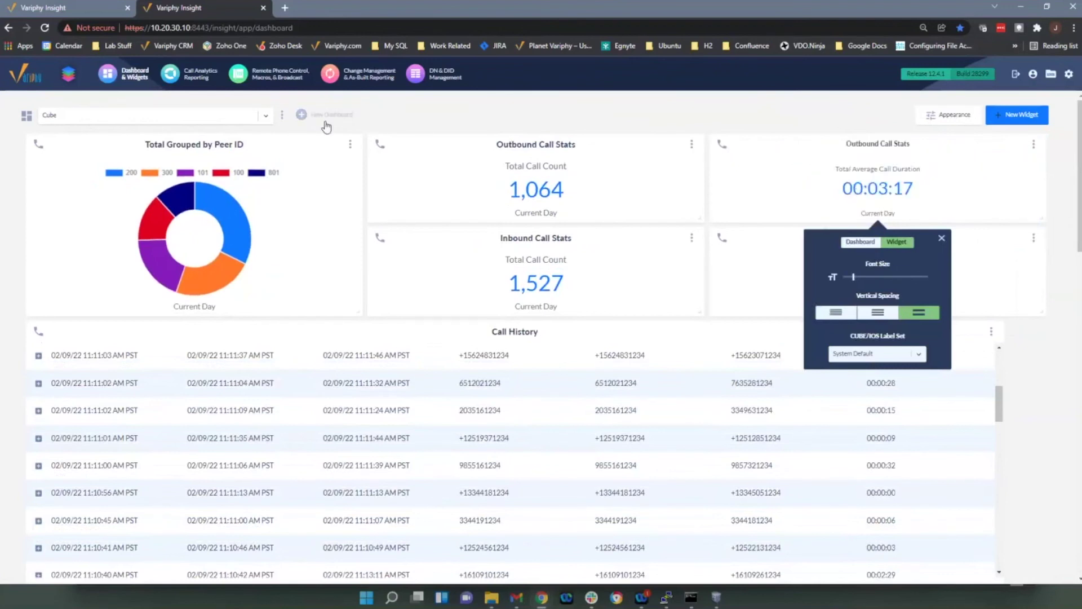
click(941, 241)
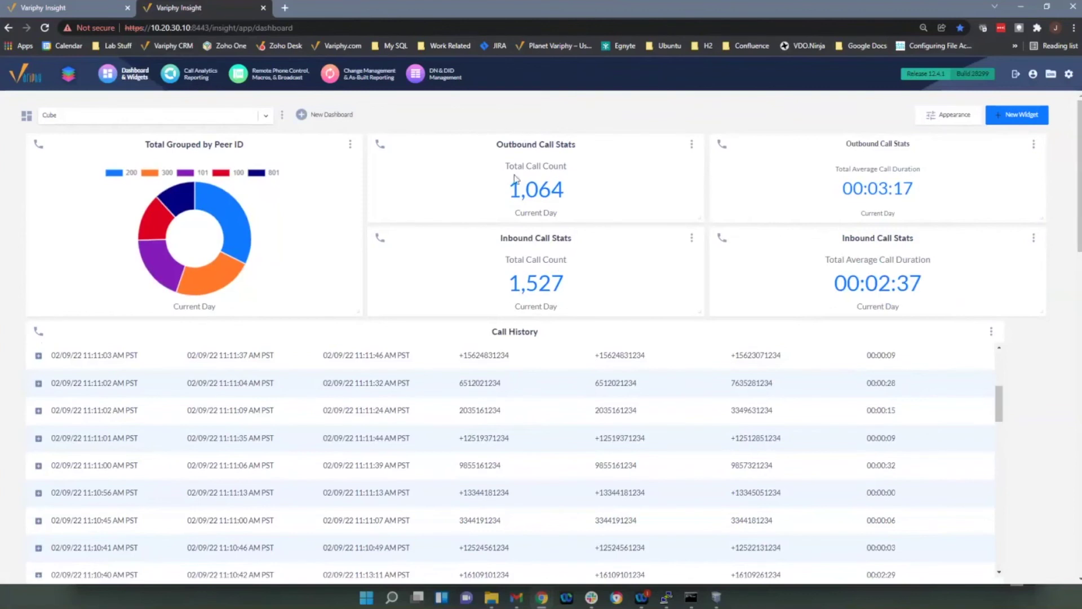
Step: Switch to the other Variphy Insight server's browser session and open the Webinar 1 dashboard
click(266, 118)
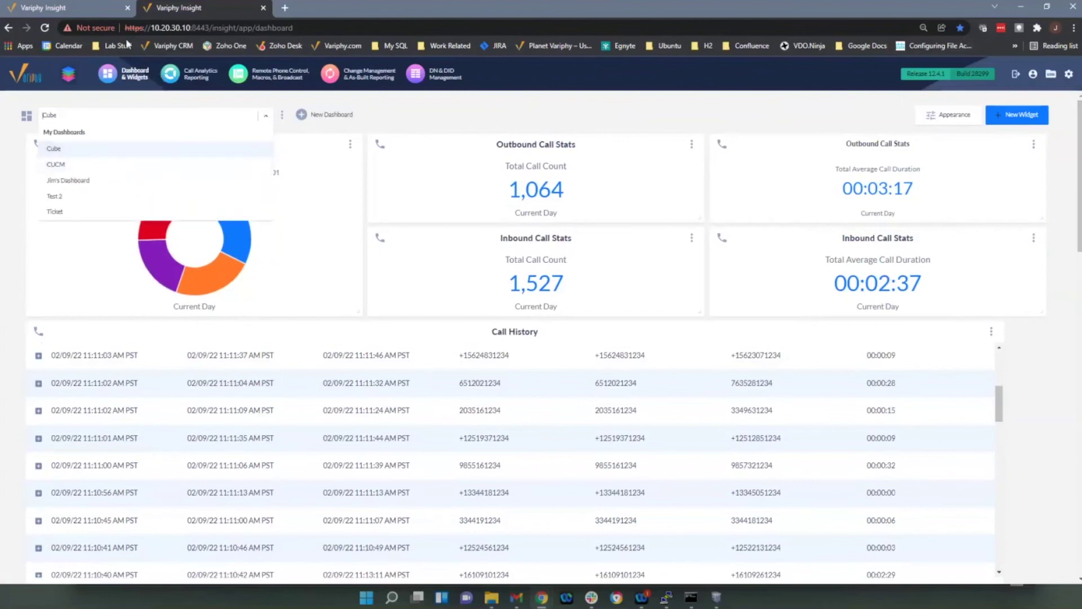
click(92, 15)
scroll(182, 142, up, 10)
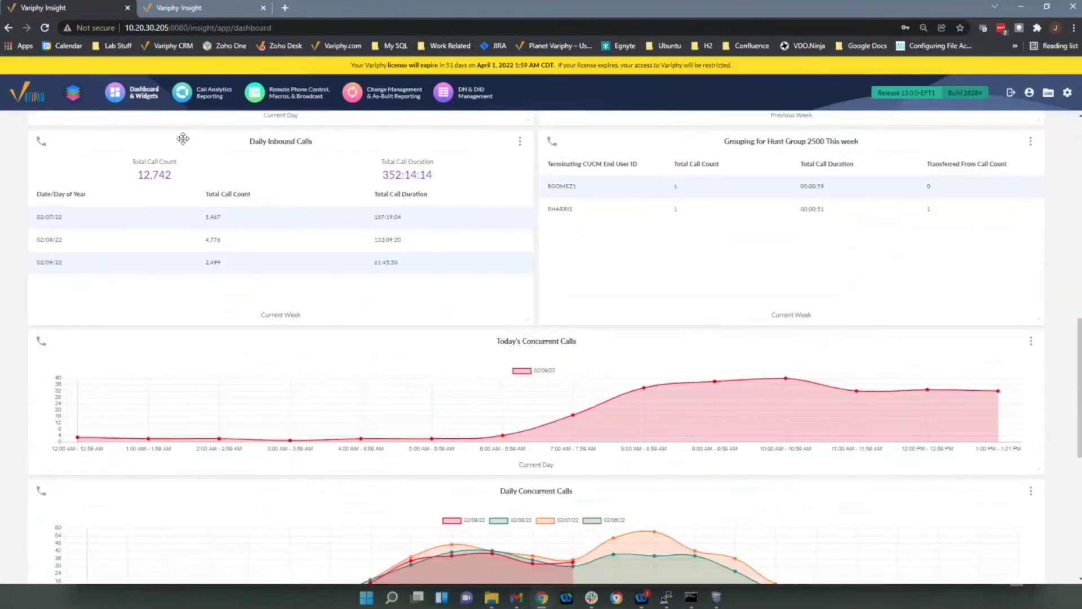
scroll(183, 142, up, 6)
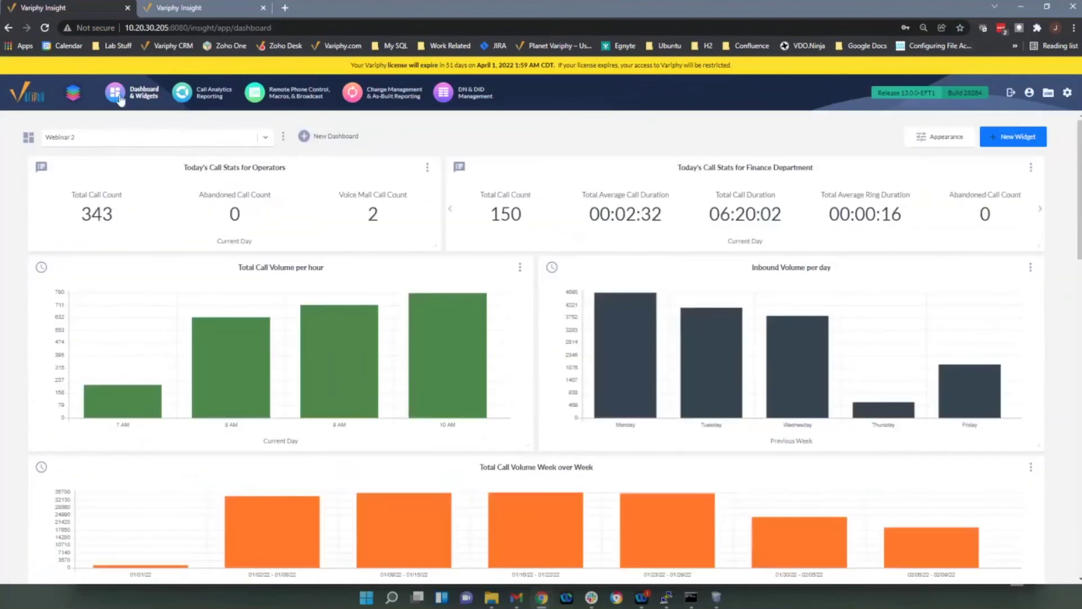
click(90, 136)
click(71, 173)
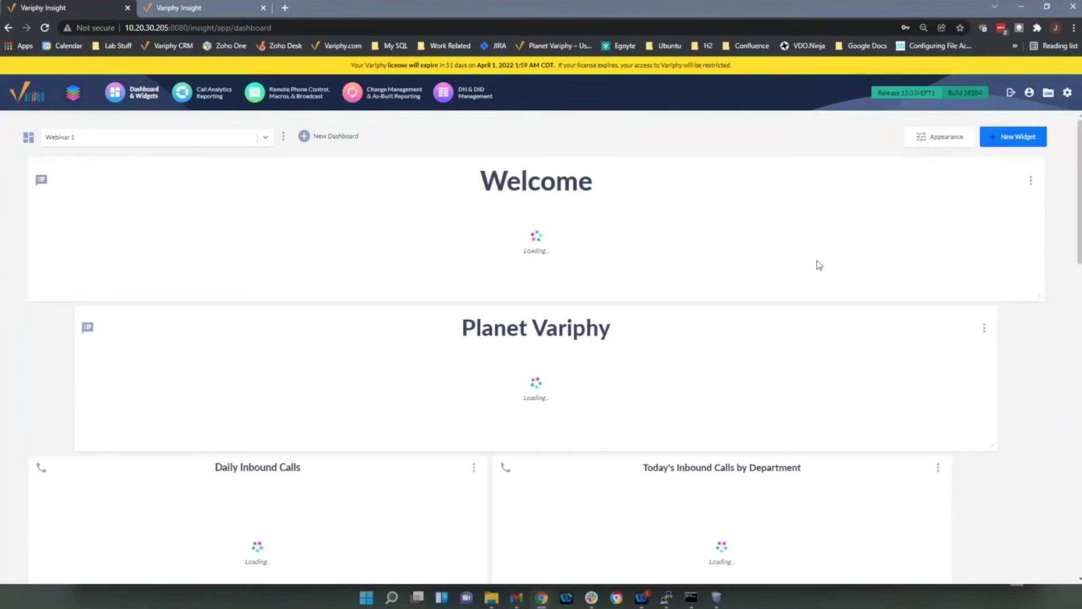
Step: Examine the Previous Week Hunt Group 2500 widget's general configuration and search set criteria, leaving its settings unsaved
scroll(1004, 341, down, 4)
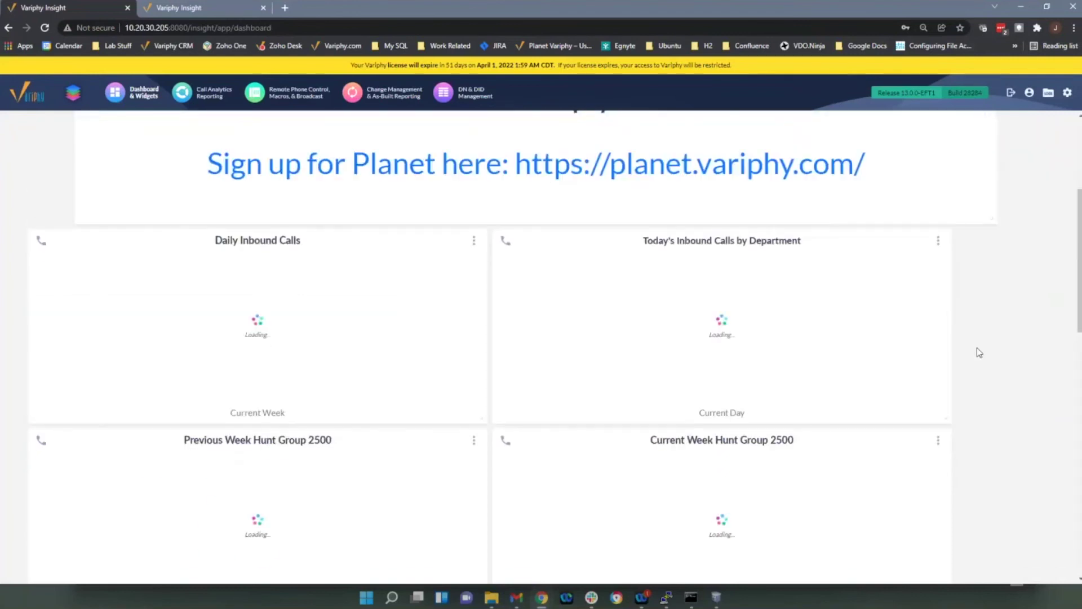
scroll(977, 351, down, 3)
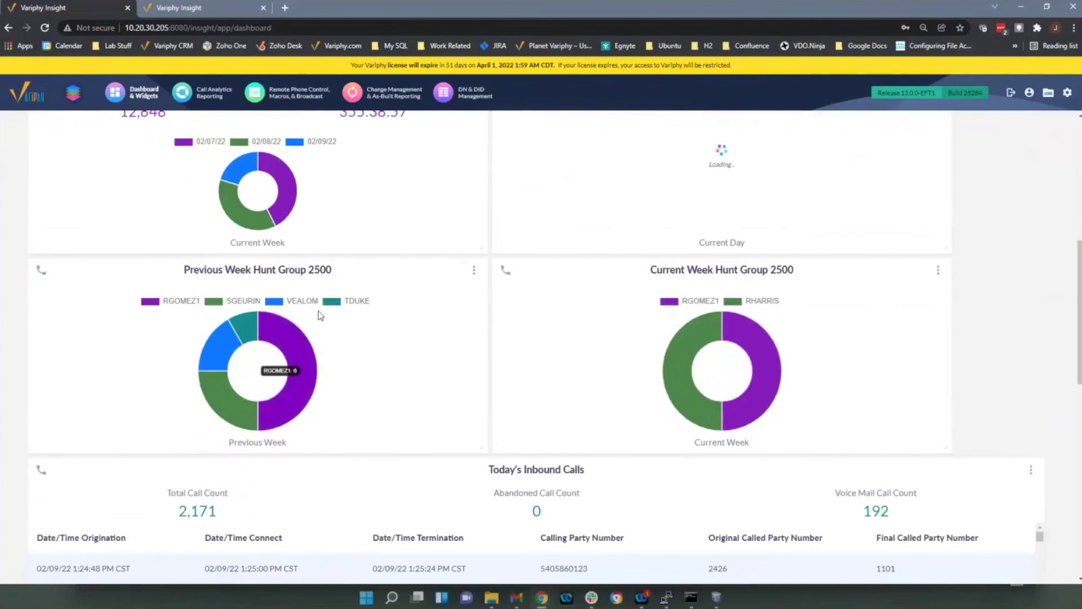
click(474, 271)
click(437, 293)
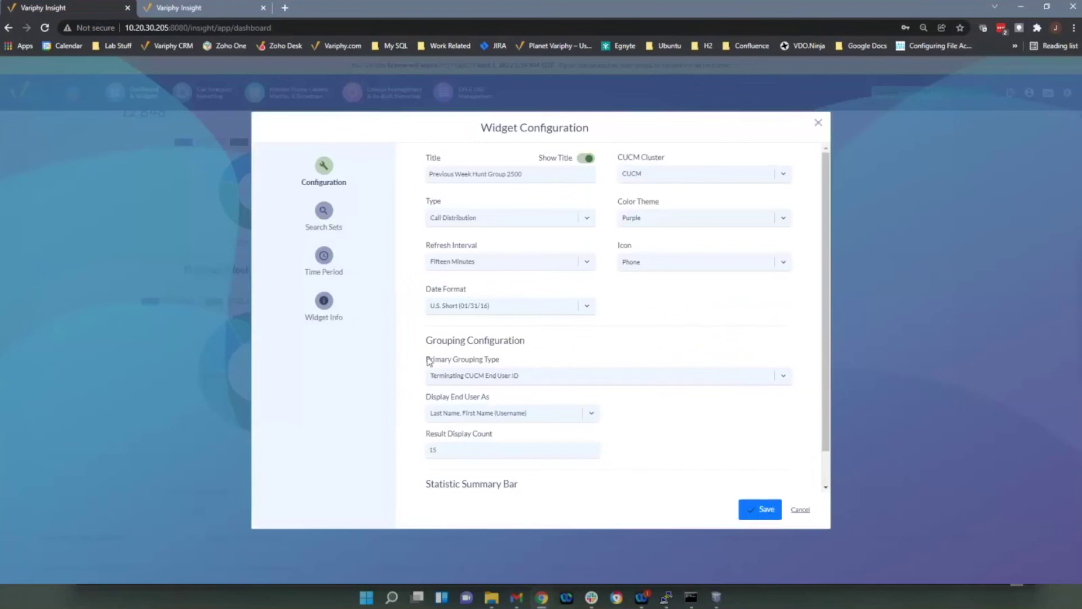
click(323, 213)
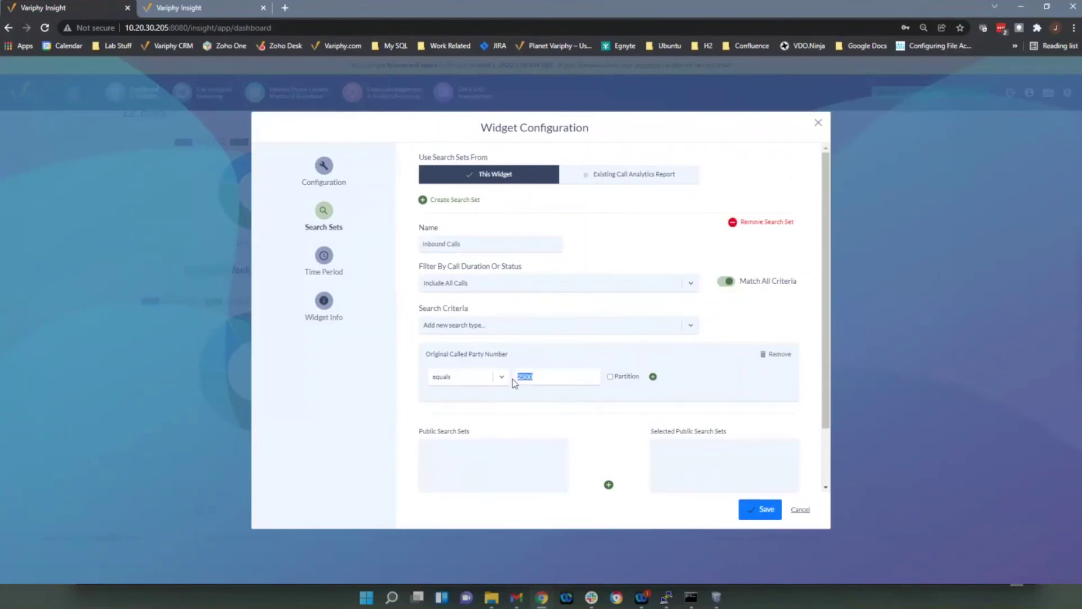
click(571, 346)
click(326, 175)
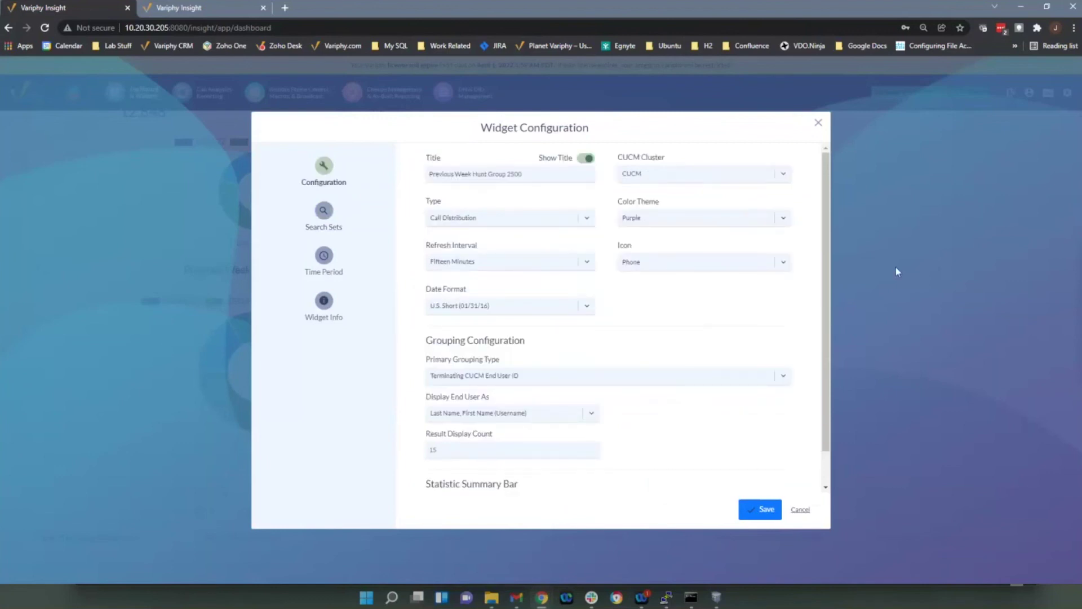
click(801, 511)
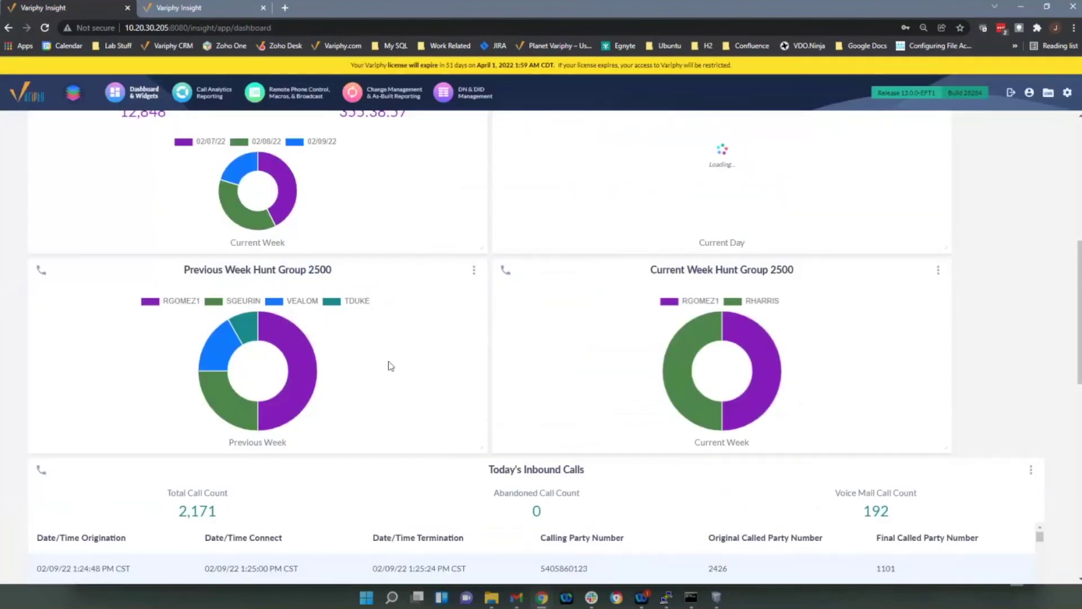
scroll(392, 366, down, 1)
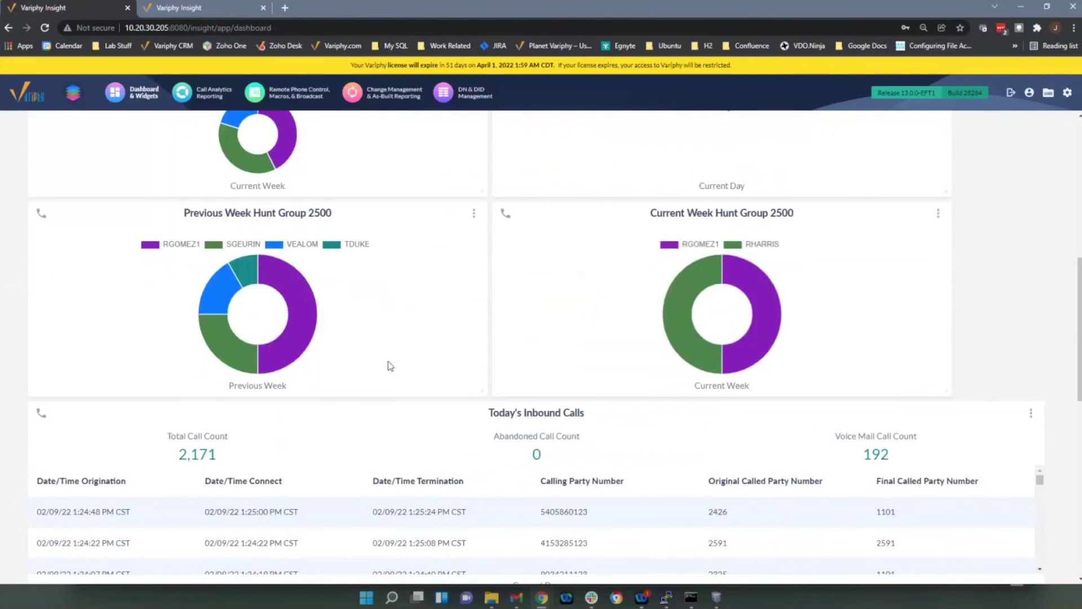
scroll(390, 366, up, 6)
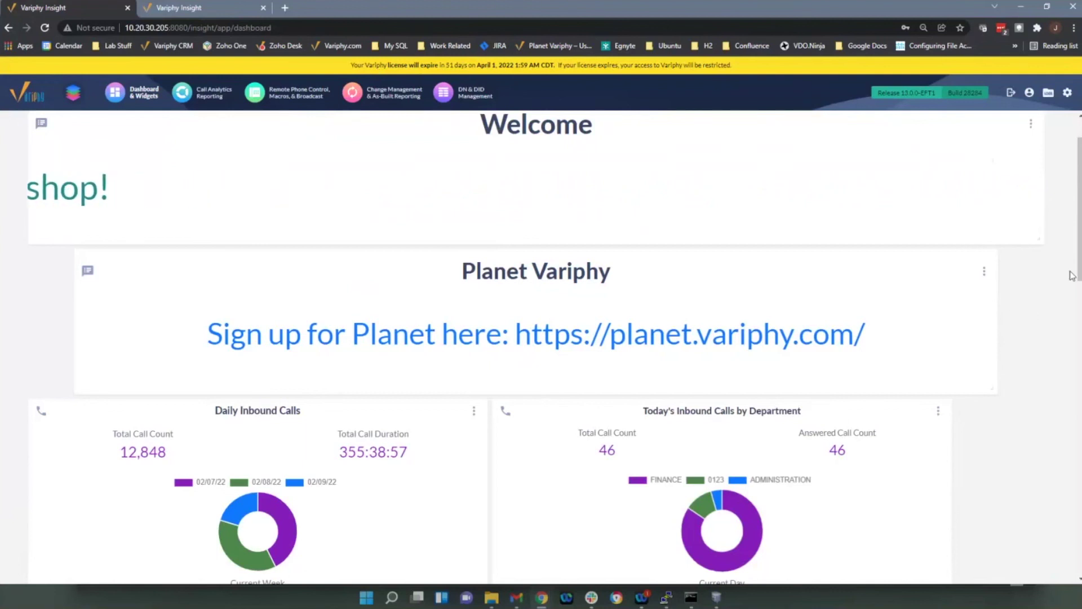
scroll(1079, 276, down, 4)
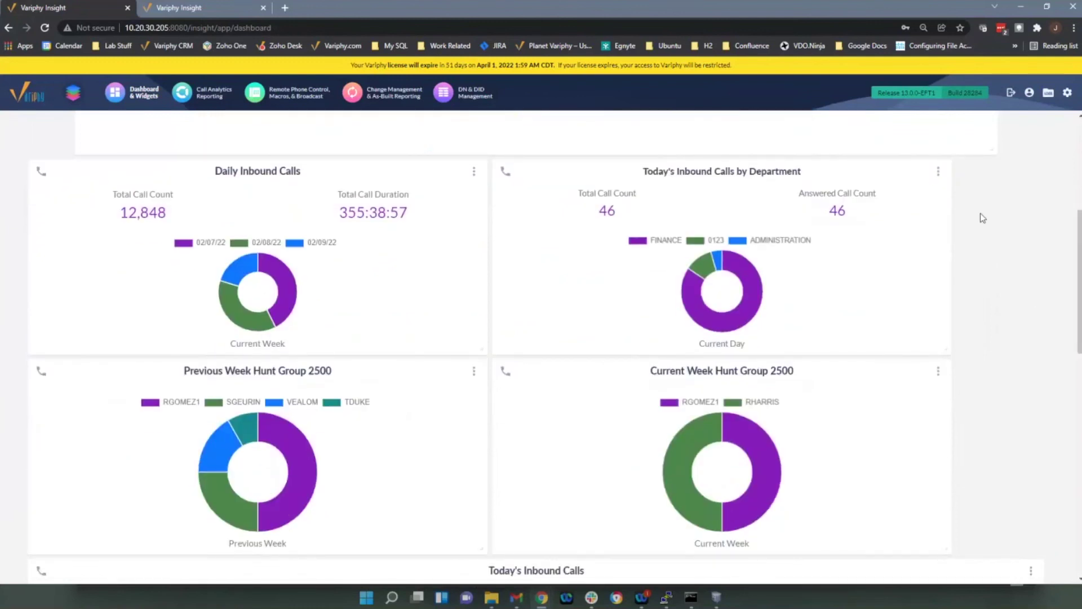
scroll(1078, 276, up, 1)
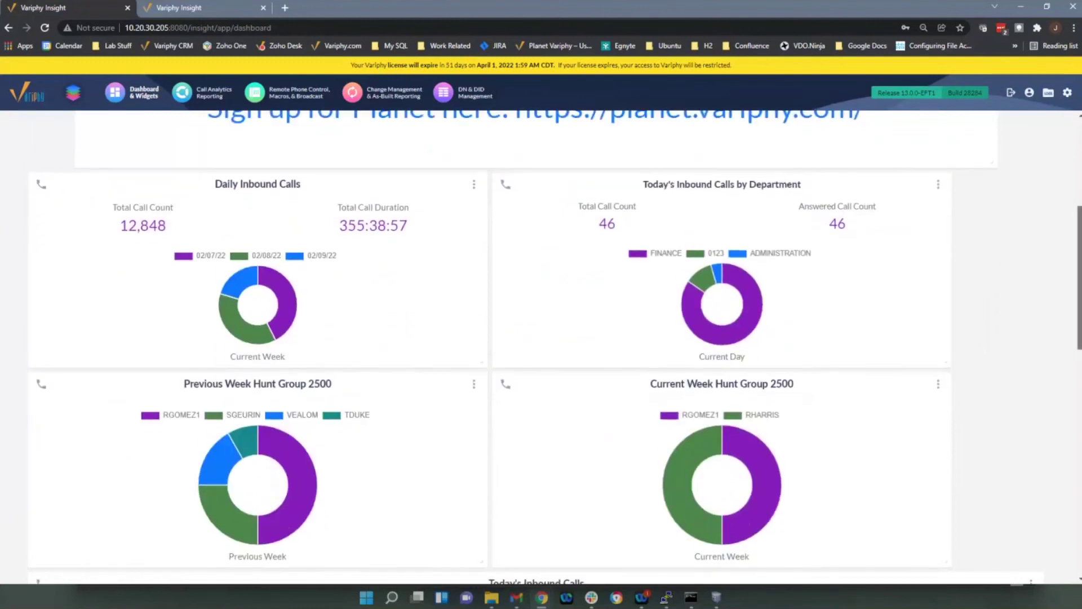
scroll(973, 420, up, 5)
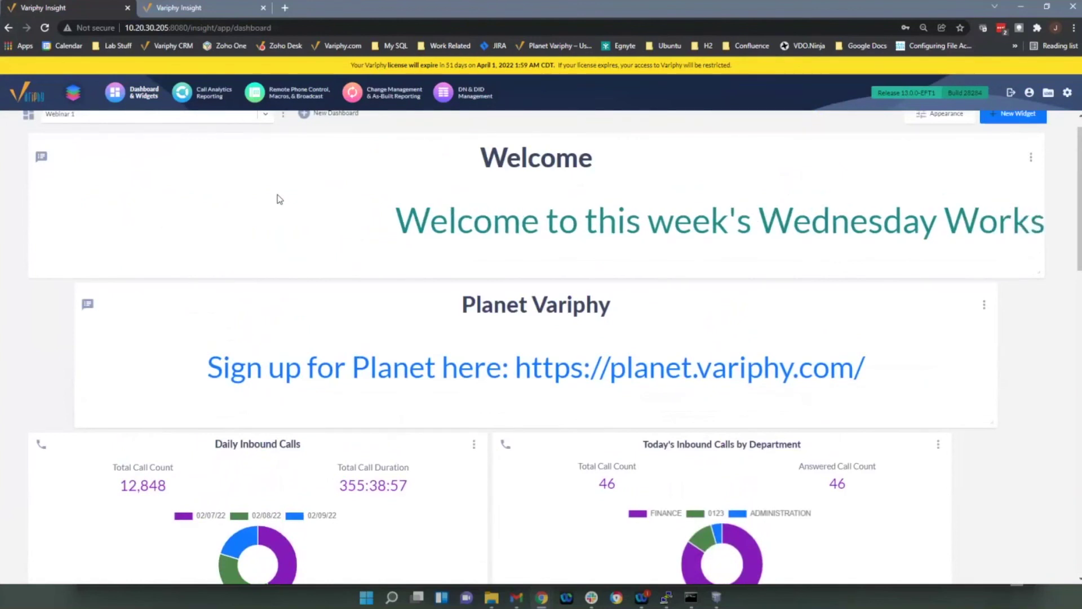
scroll(598, 282, up, 1)
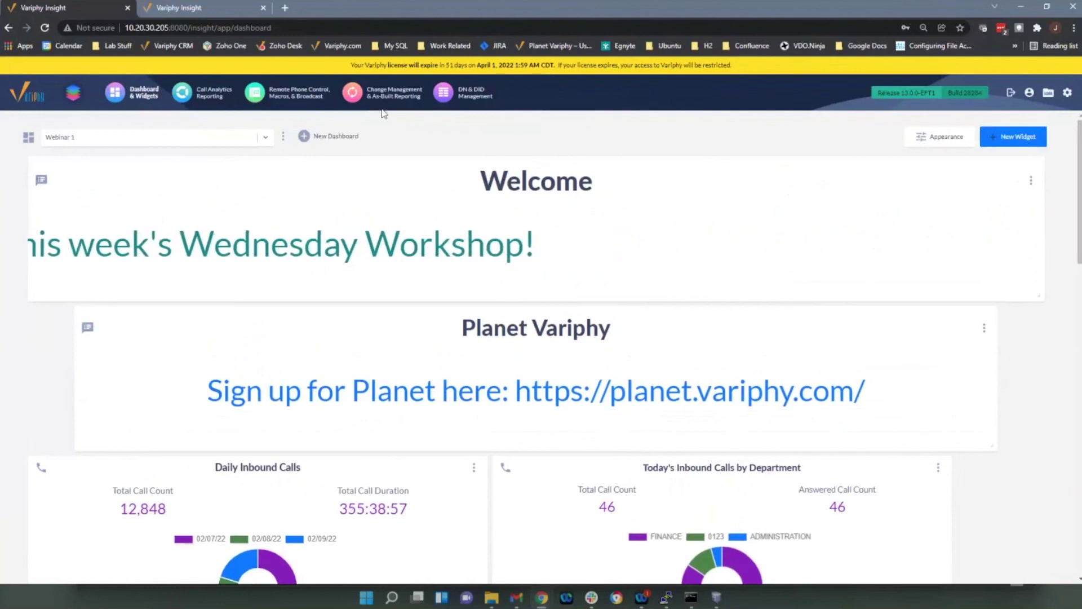
Step: Open the alerts configuration of Call Analytics Reporting for the CUCM cluster
click(217, 93)
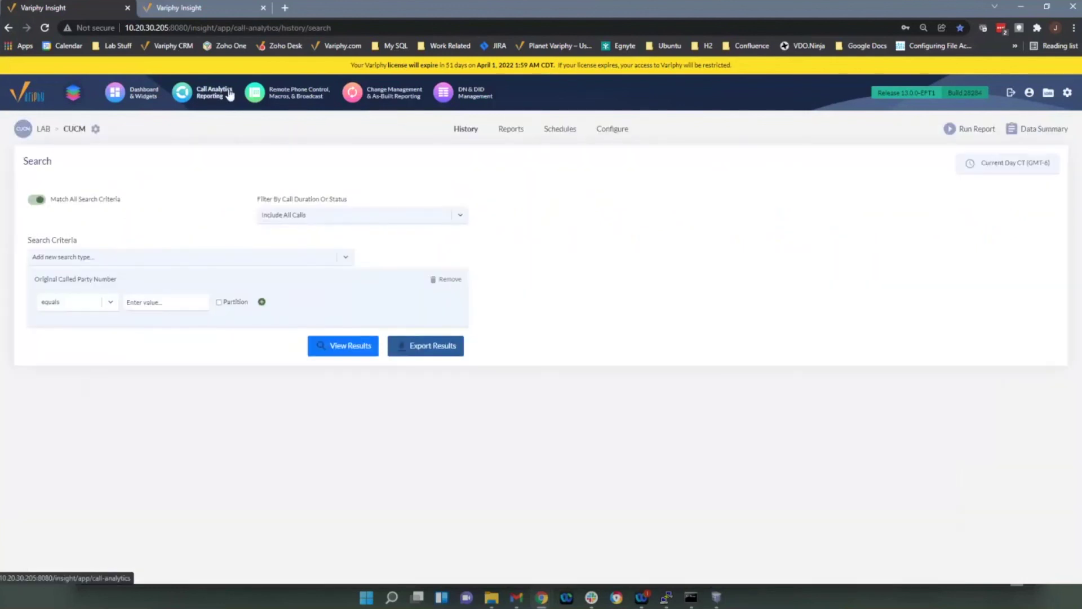
click(614, 129)
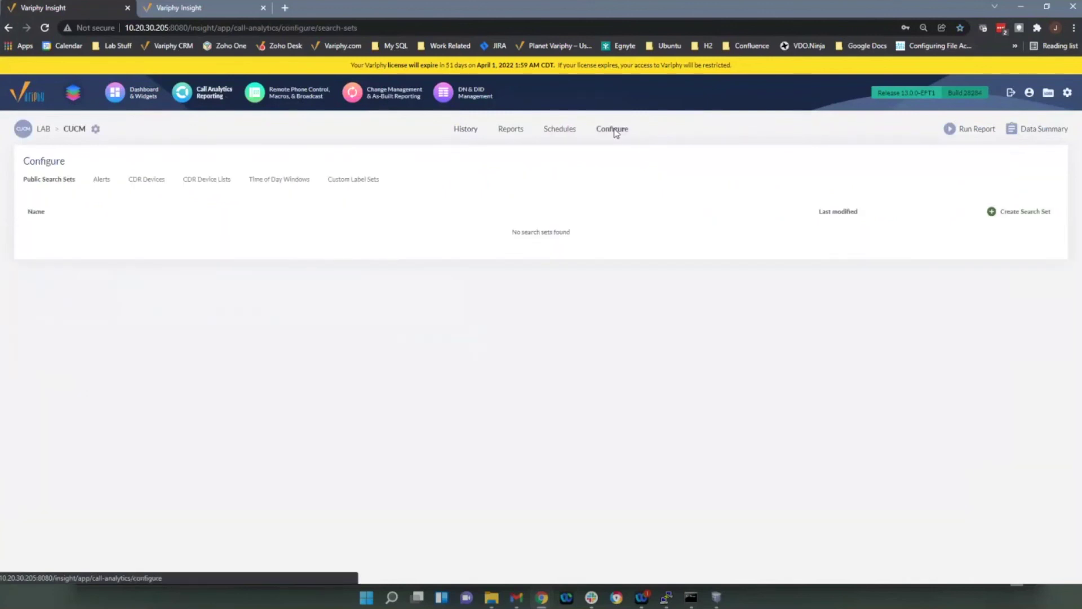
click(102, 184)
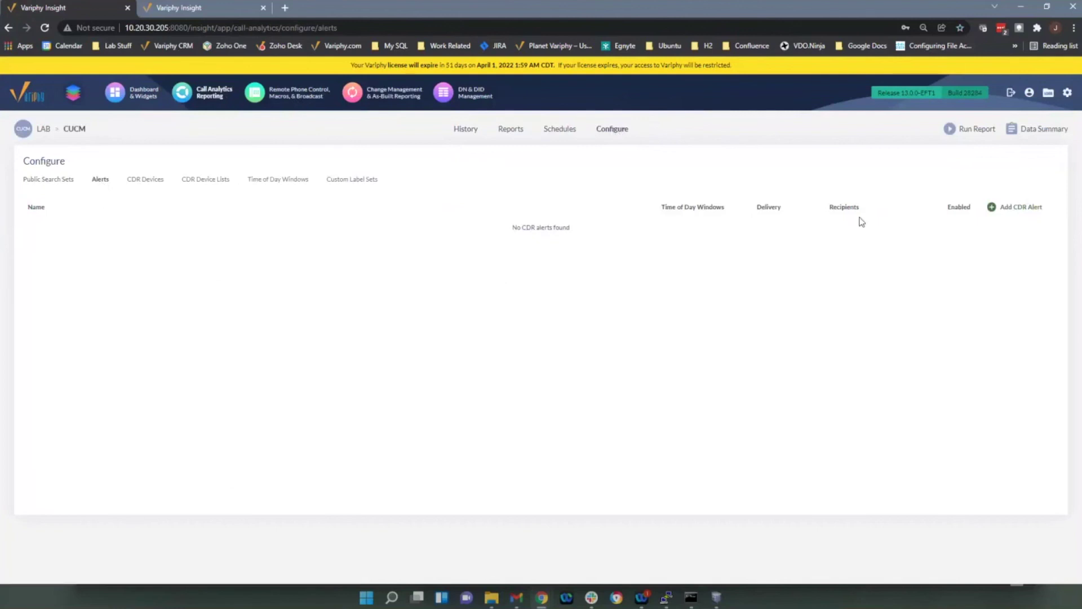
Step: Examine the basic settings and search set options of a new CDR alert, discard it, and return to the dashboards
click(991, 207)
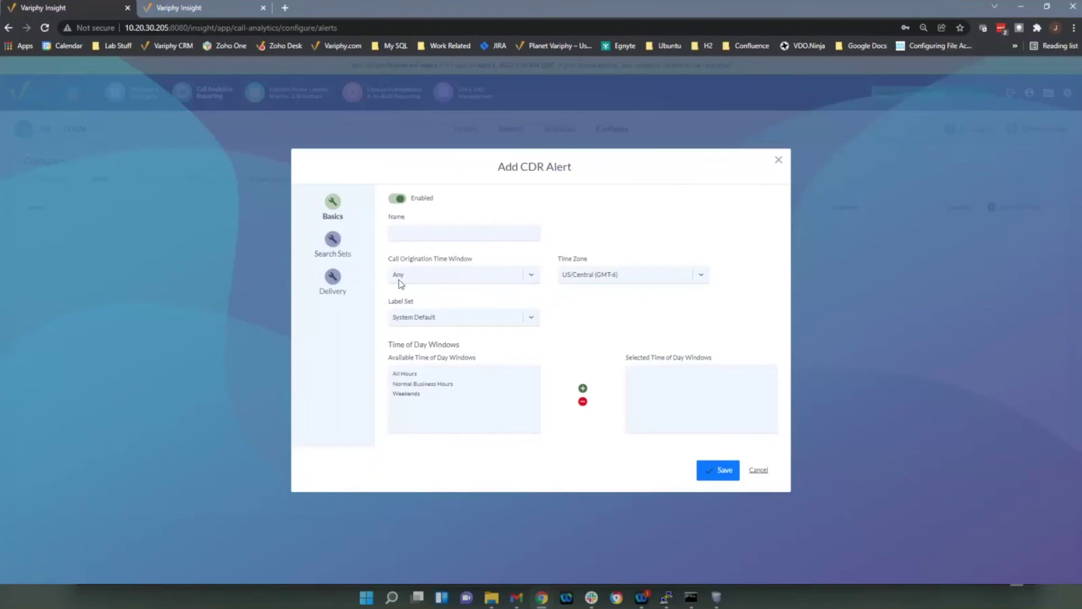
click(333, 240)
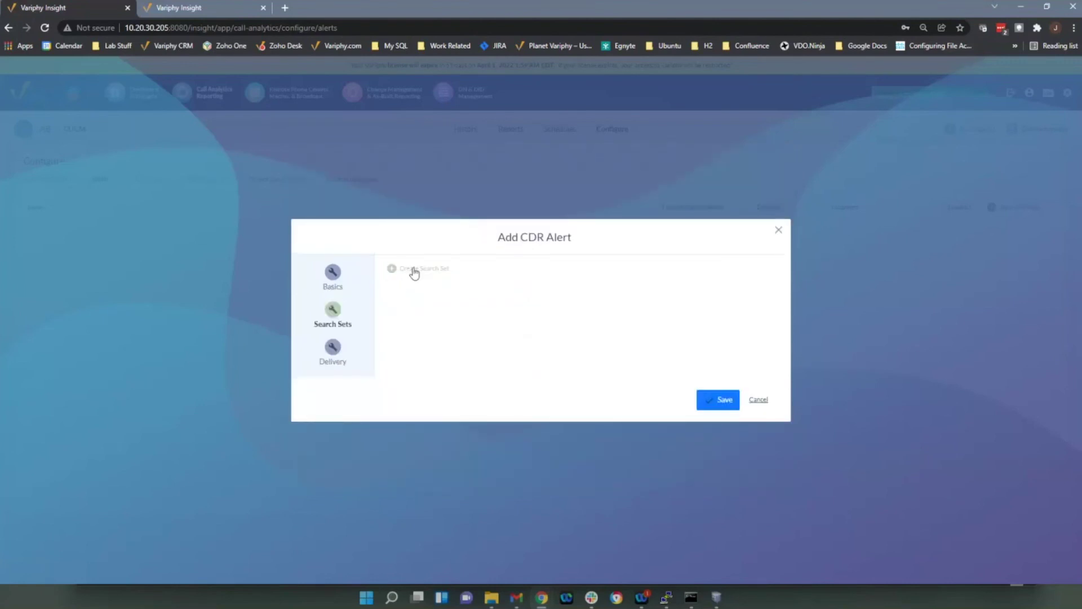
click(778, 233)
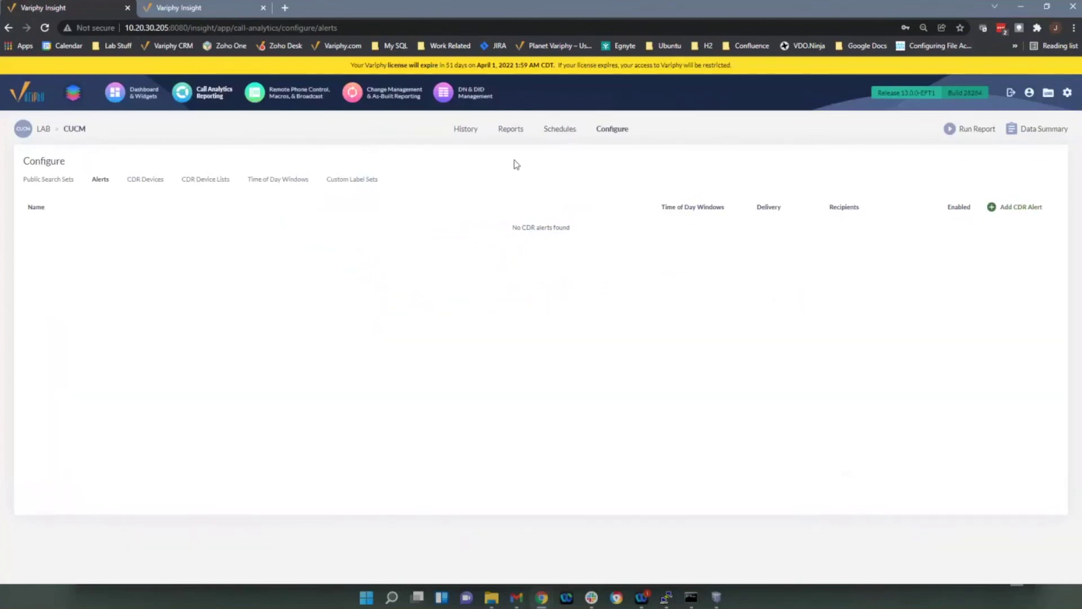
click(141, 106)
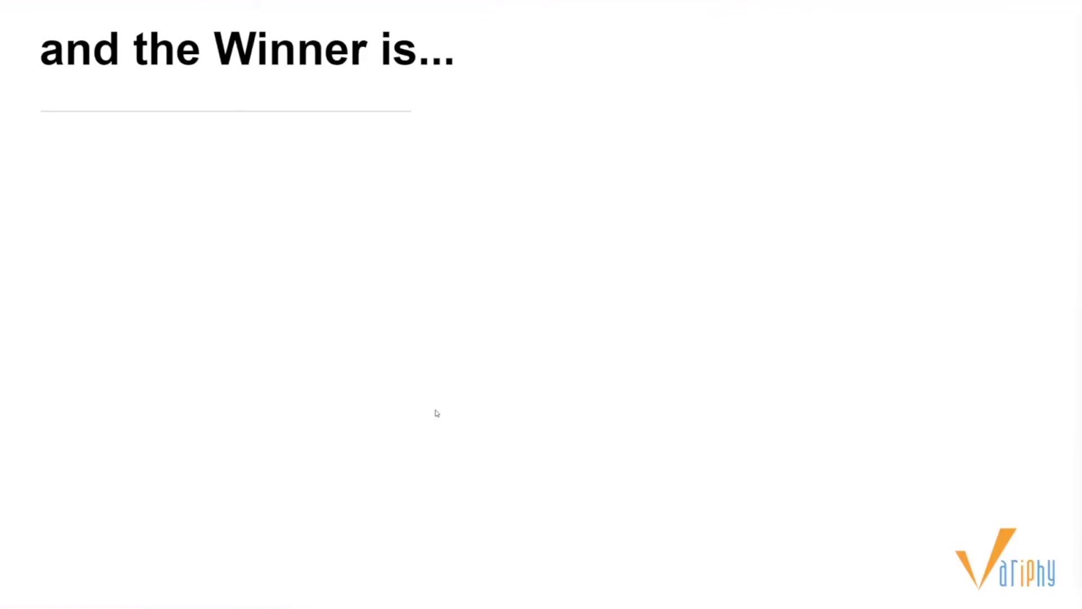
click(441, 393)
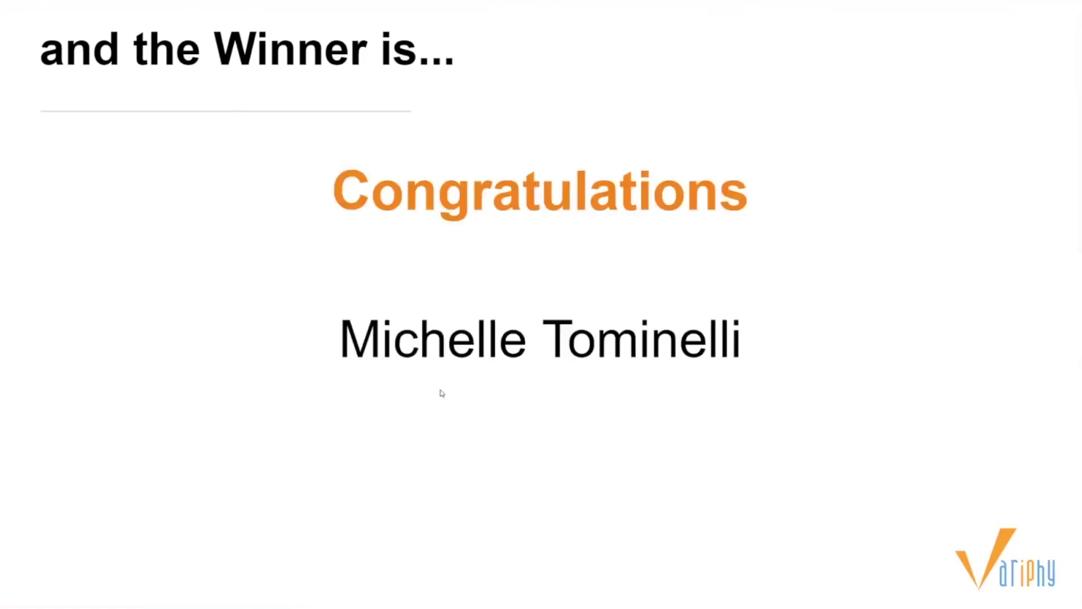